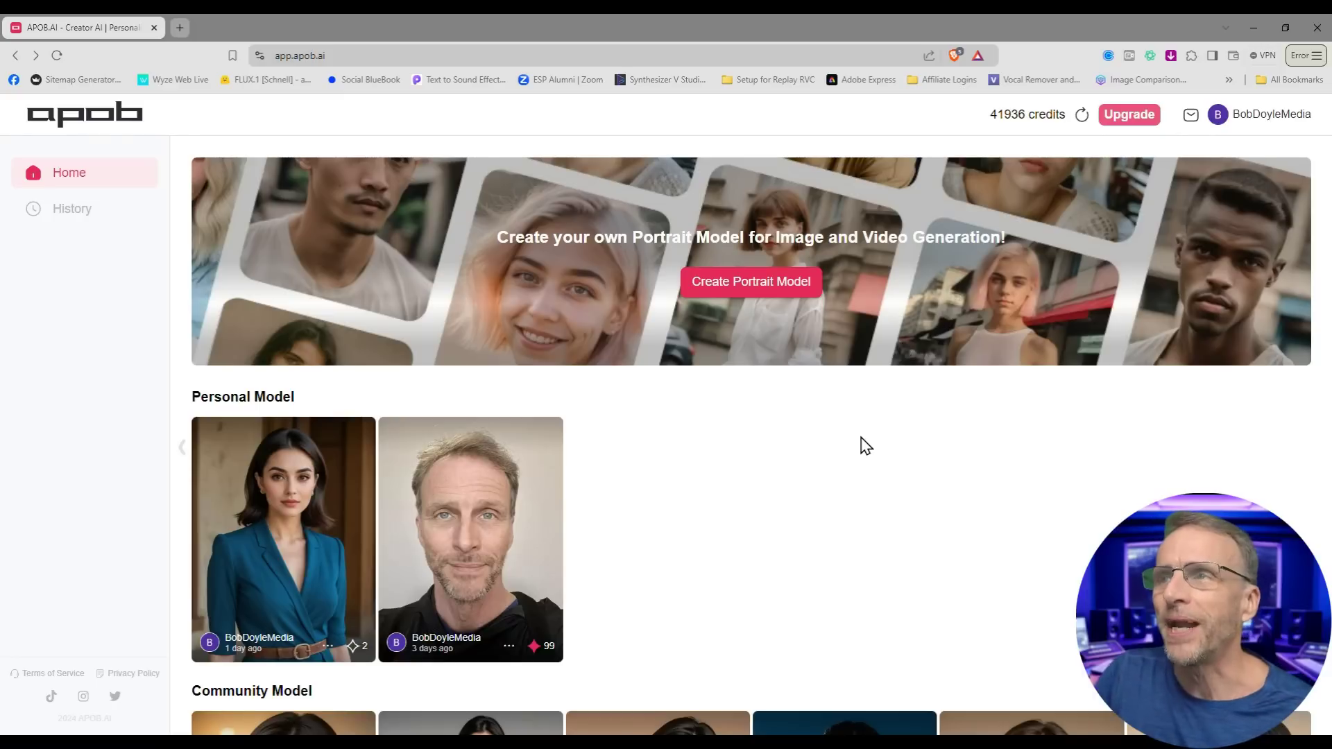
Step: Browse the community gallery and open the pink-haired Natsuki image's details
{"action": "scroll", "coordinate": [865, 446], "scroll_direction": "down", "scroll_amount": 4}
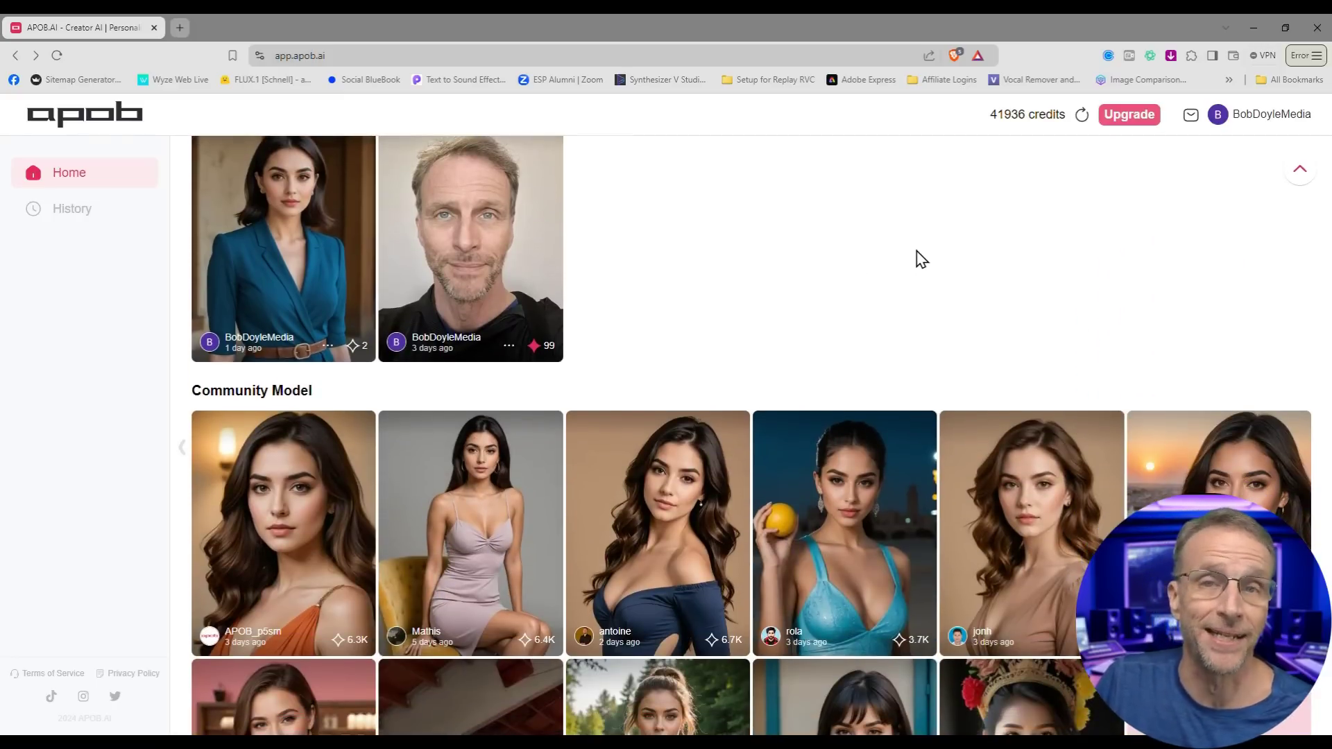
{"action": "scroll", "coordinate": [919, 258], "scroll_direction": "down", "scroll_amount": 1}
{"action": "scroll", "coordinate": [917, 256], "scroll_direction": "down", "scroll_amount": 2}
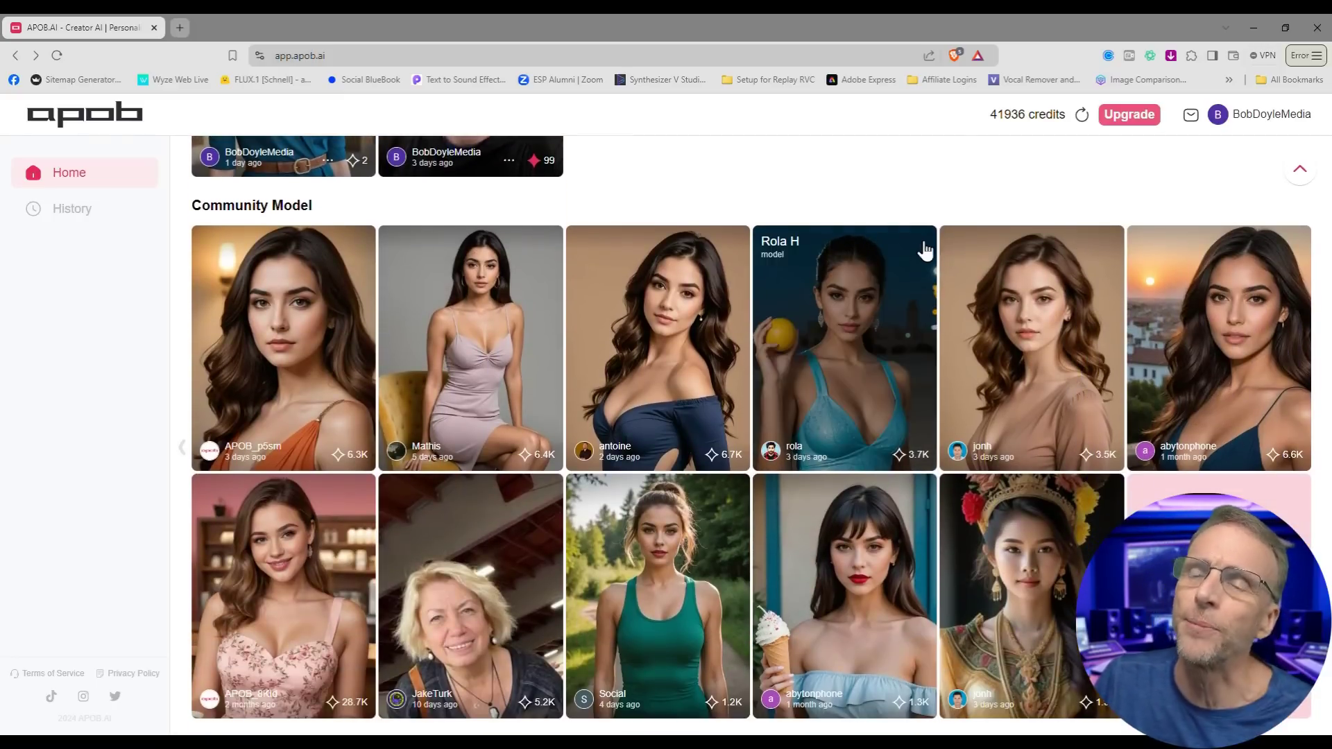
{"action": "scroll", "coordinate": [925, 250], "scroll_direction": "down", "scroll_amount": 2}
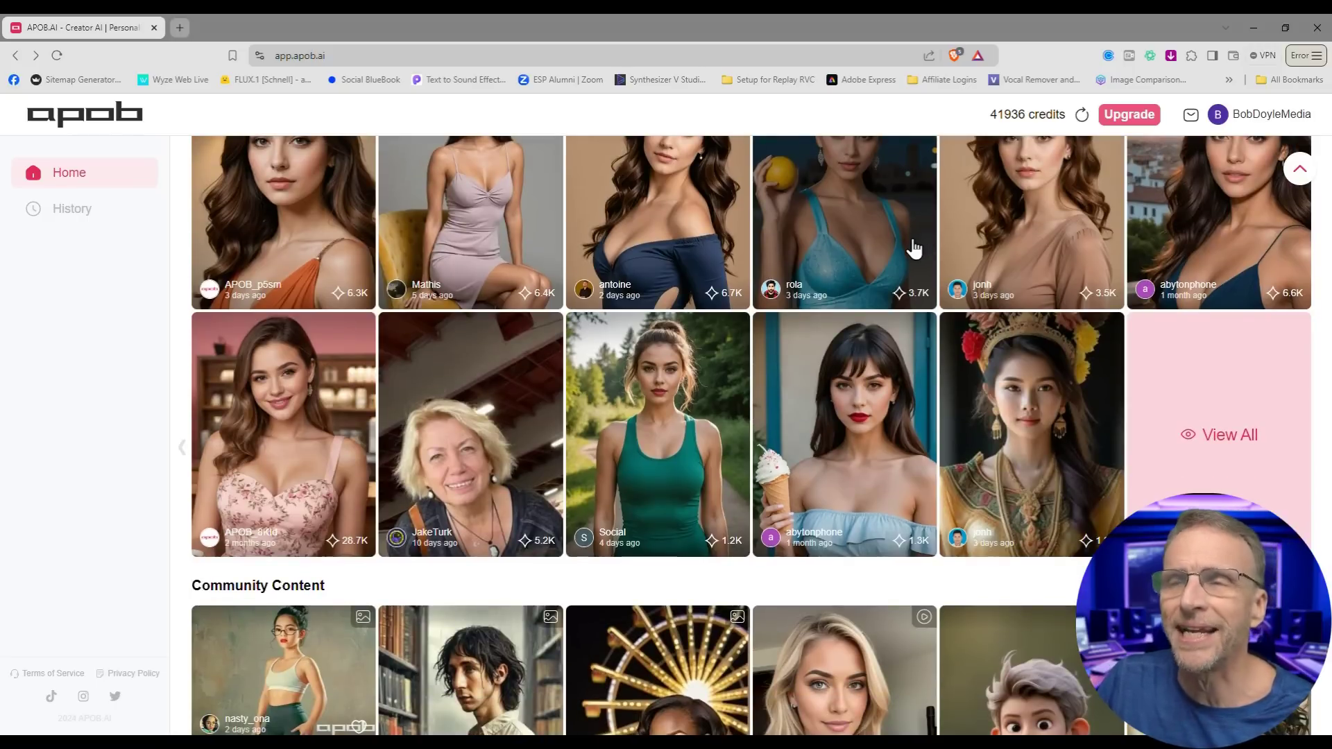
{"action": "scroll", "coordinate": [914, 248], "scroll_direction": "down", "scroll_amount": 8}
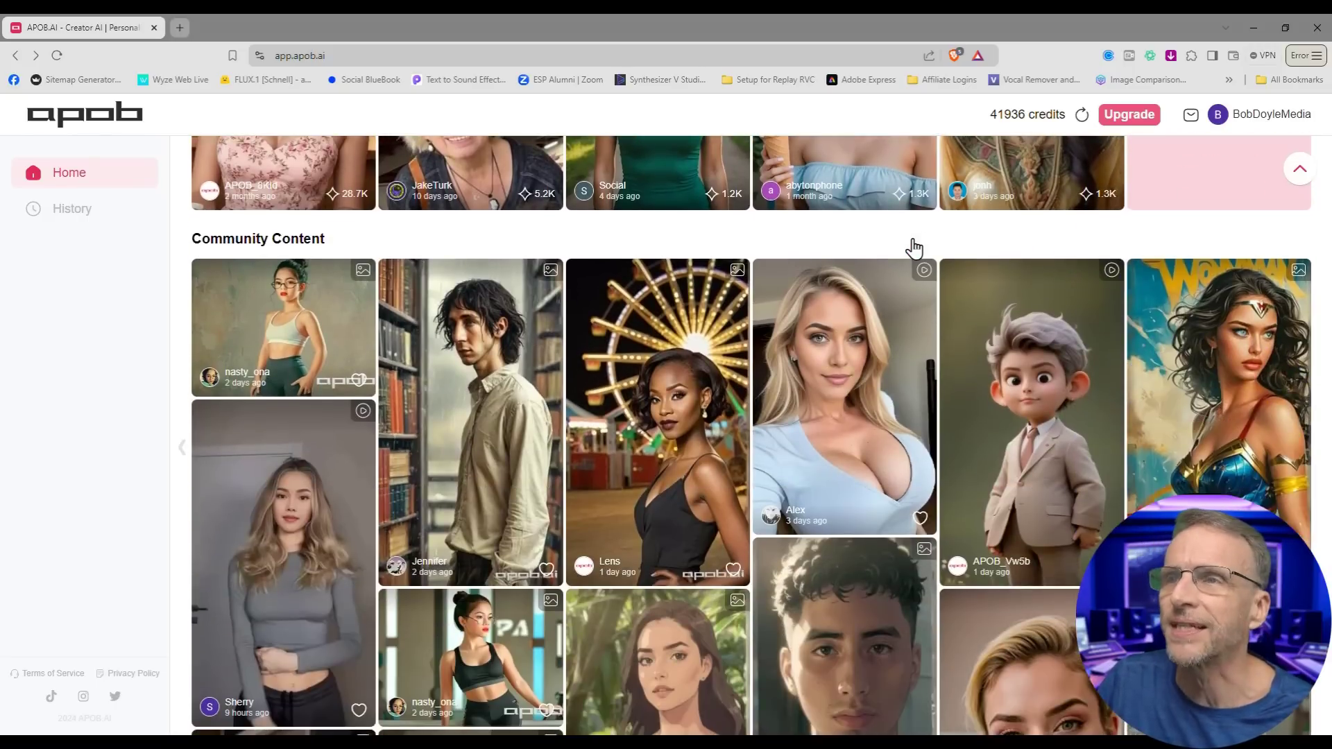
{"action": "scroll", "coordinate": [725, 329], "scroll_direction": "up", "scroll_amount": 2}
{"action": "scroll", "coordinate": [727, 329], "scroll_direction": "down", "scroll_amount": 4}
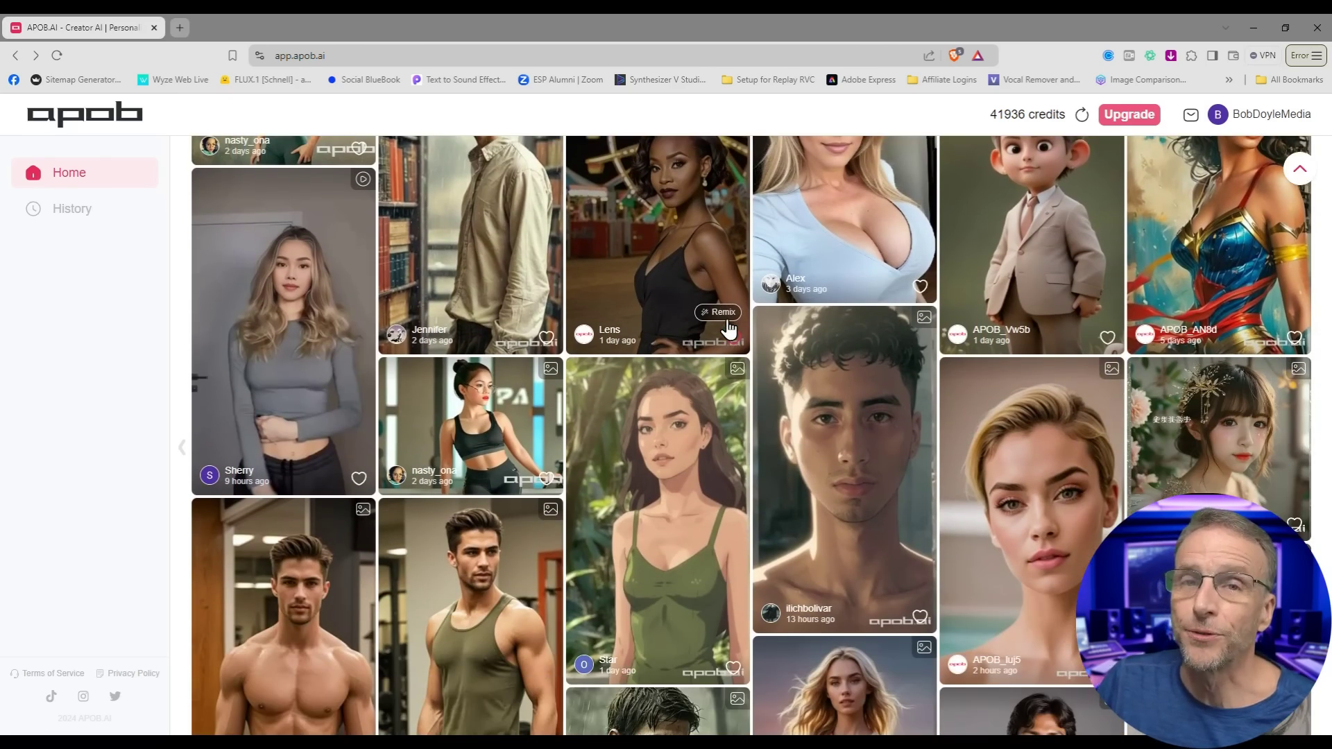
{"action": "scroll", "coordinate": [727, 329], "scroll_direction": "down", "scroll_amount": 8}
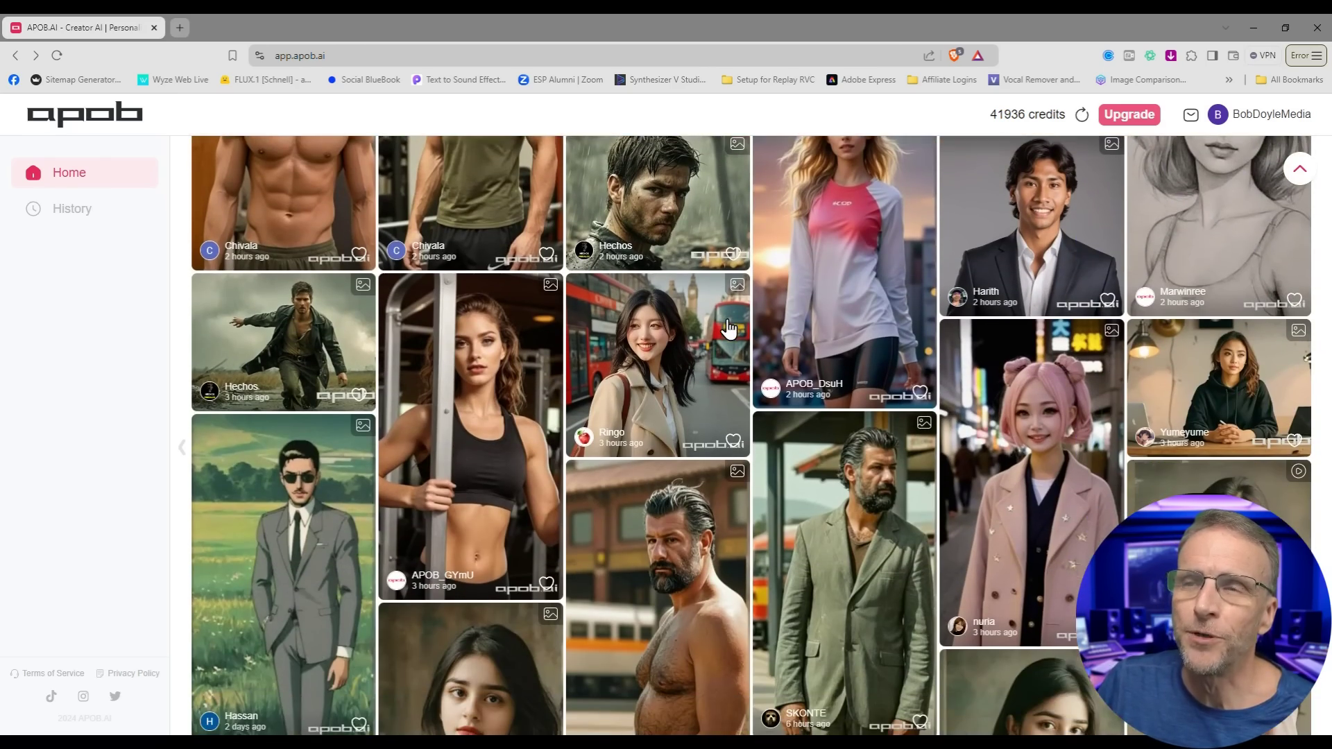
{"action": "scroll", "coordinate": [728, 329], "scroll_direction": "down", "scroll_amount": 3}
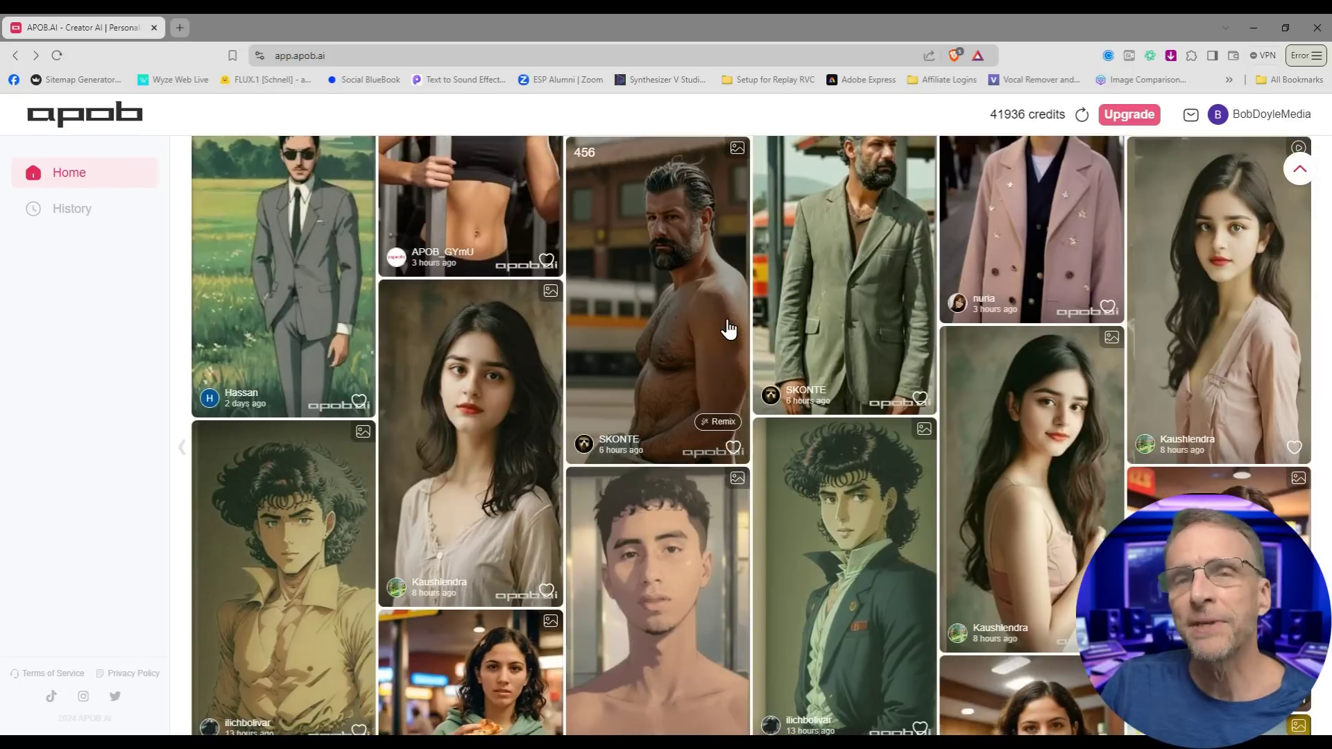
{"action": "scroll", "coordinate": [728, 329], "scroll_direction": "down", "scroll_amount": 1}
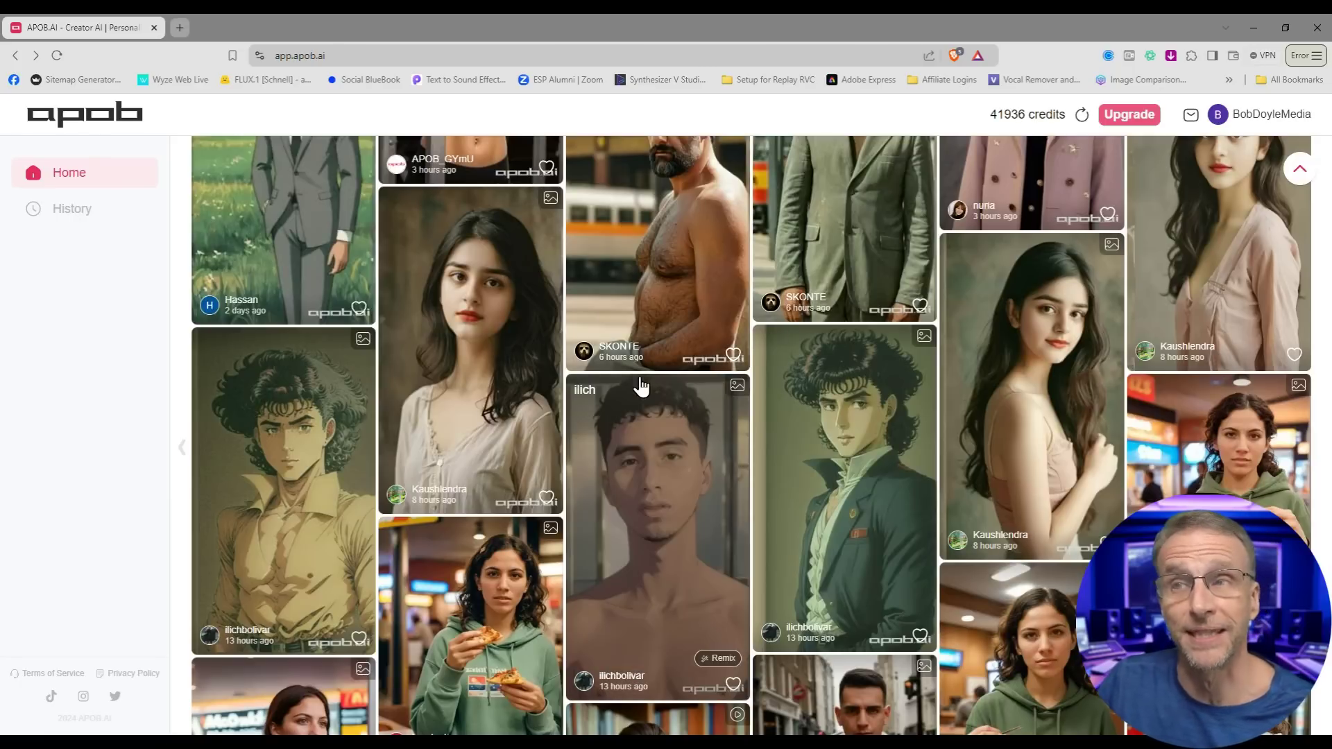
{"action": "scroll", "coordinate": [705, 312], "scroll_direction": "up", "scroll_amount": 10}
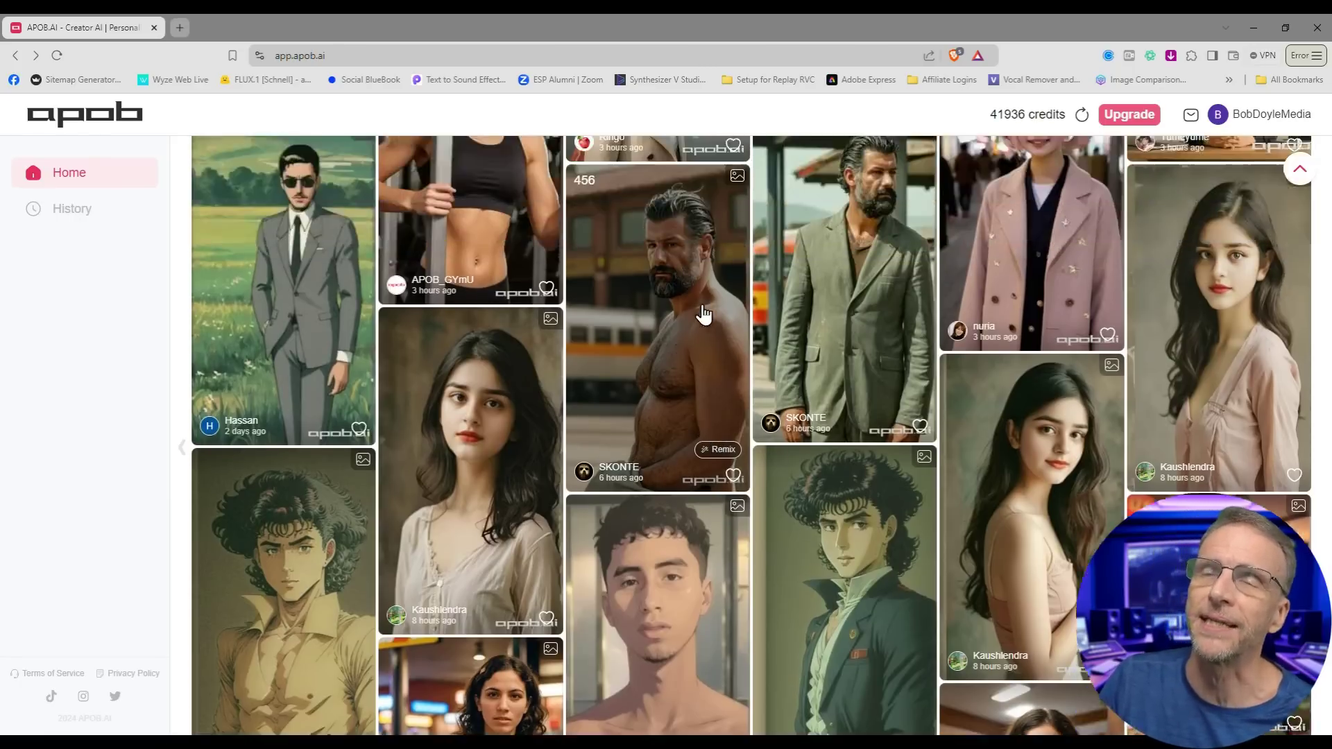
{"action": "scroll", "coordinate": [705, 312], "scroll_direction": "up", "scroll_amount": 10}
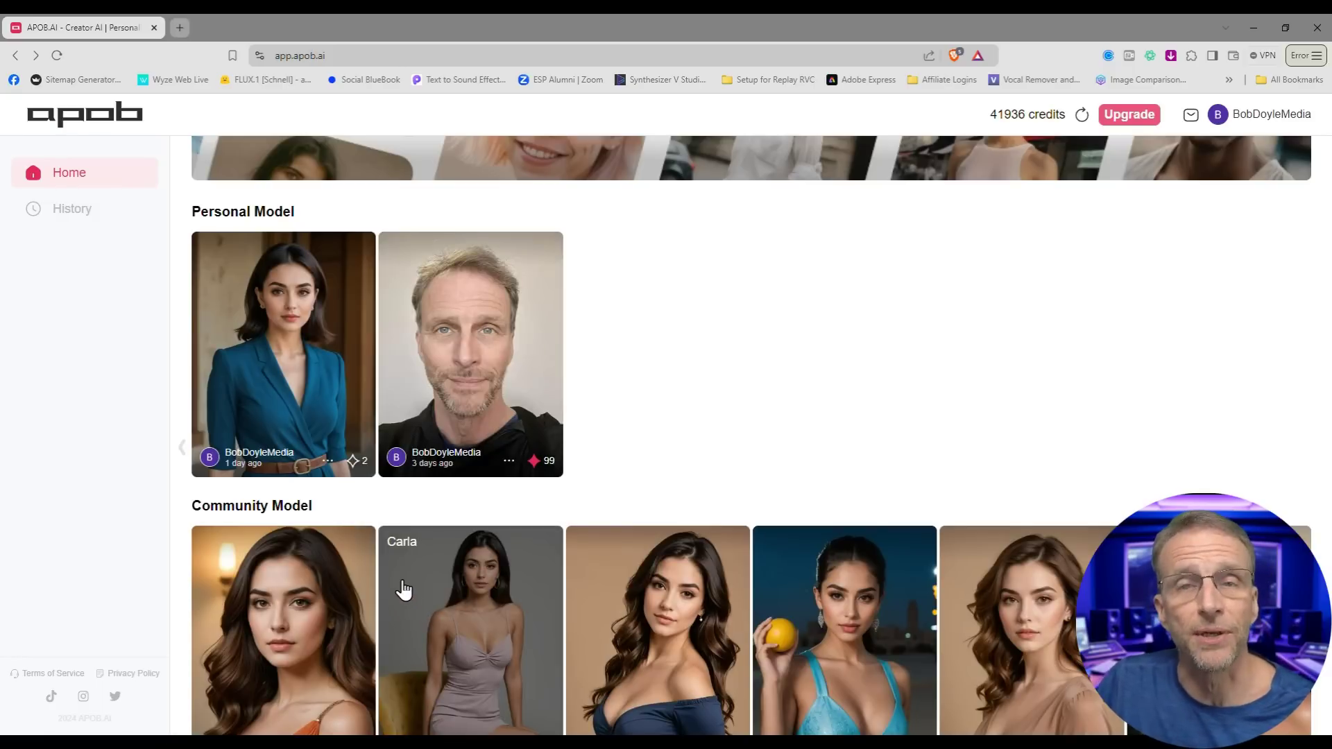
{"action": "scroll", "coordinate": [403, 590], "scroll_direction": "down", "scroll_amount": 3}
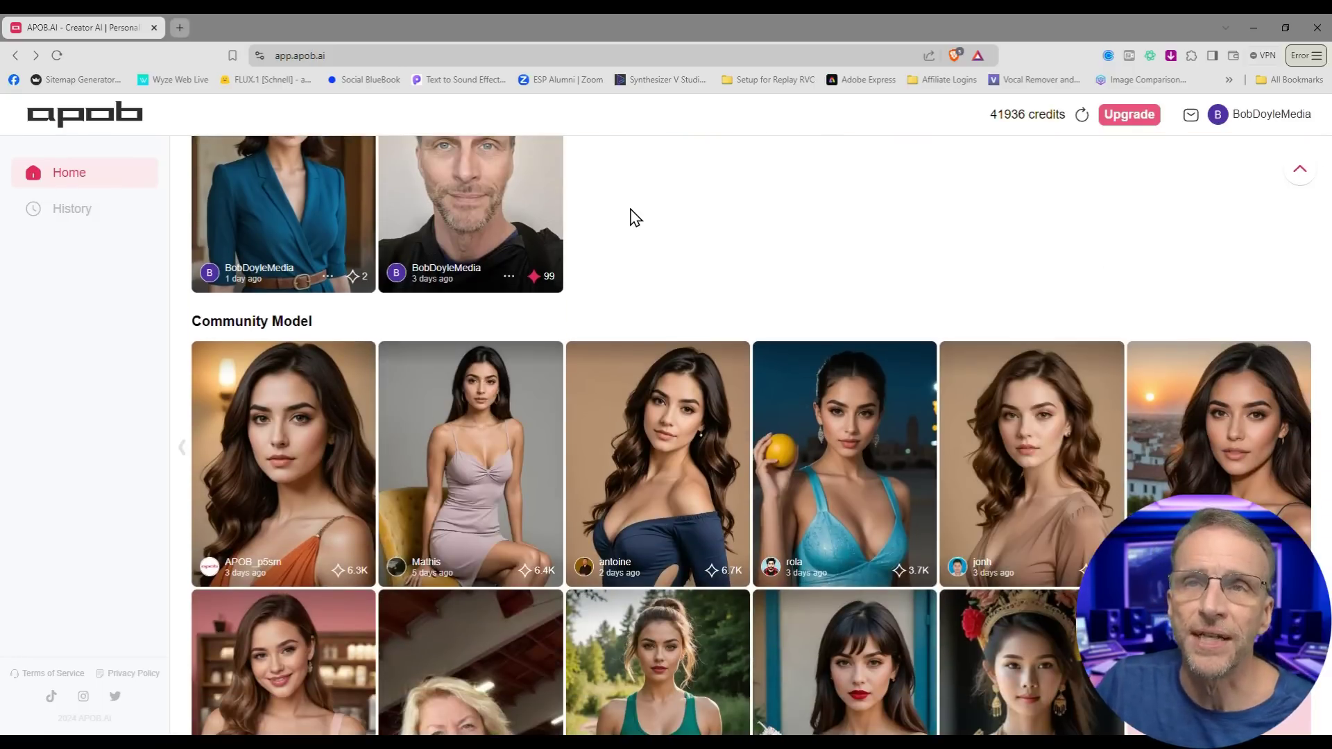
{"action": "scroll", "coordinate": [823, 368], "scroll_direction": "up", "scroll_amount": 1}
{"action": "scroll", "coordinate": [822, 359], "scroll_direction": "down", "scroll_amount": 3}
{"action": "scroll", "coordinate": [822, 359], "scroll_direction": "down", "scroll_amount": 10}
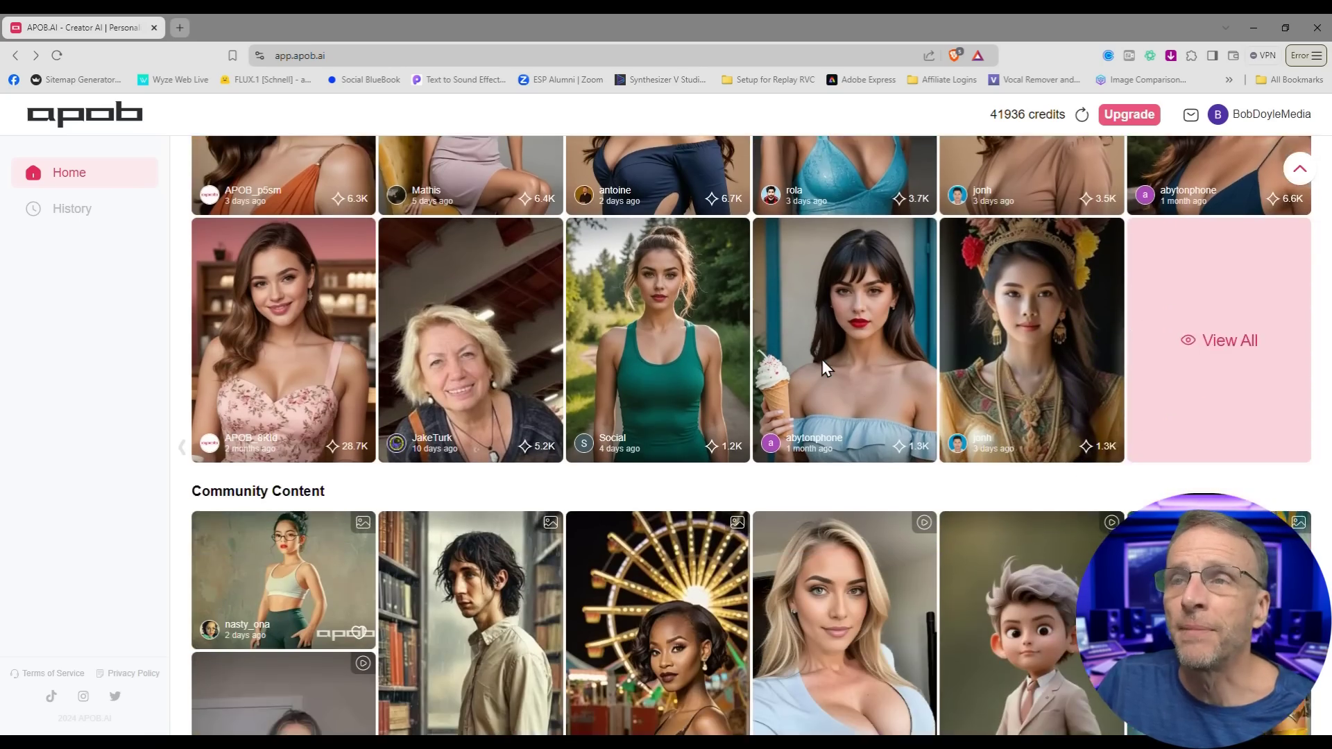
{"action": "scroll", "coordinate": [822, 359], "scroll_direction": "down", "scroll_amount": 6}
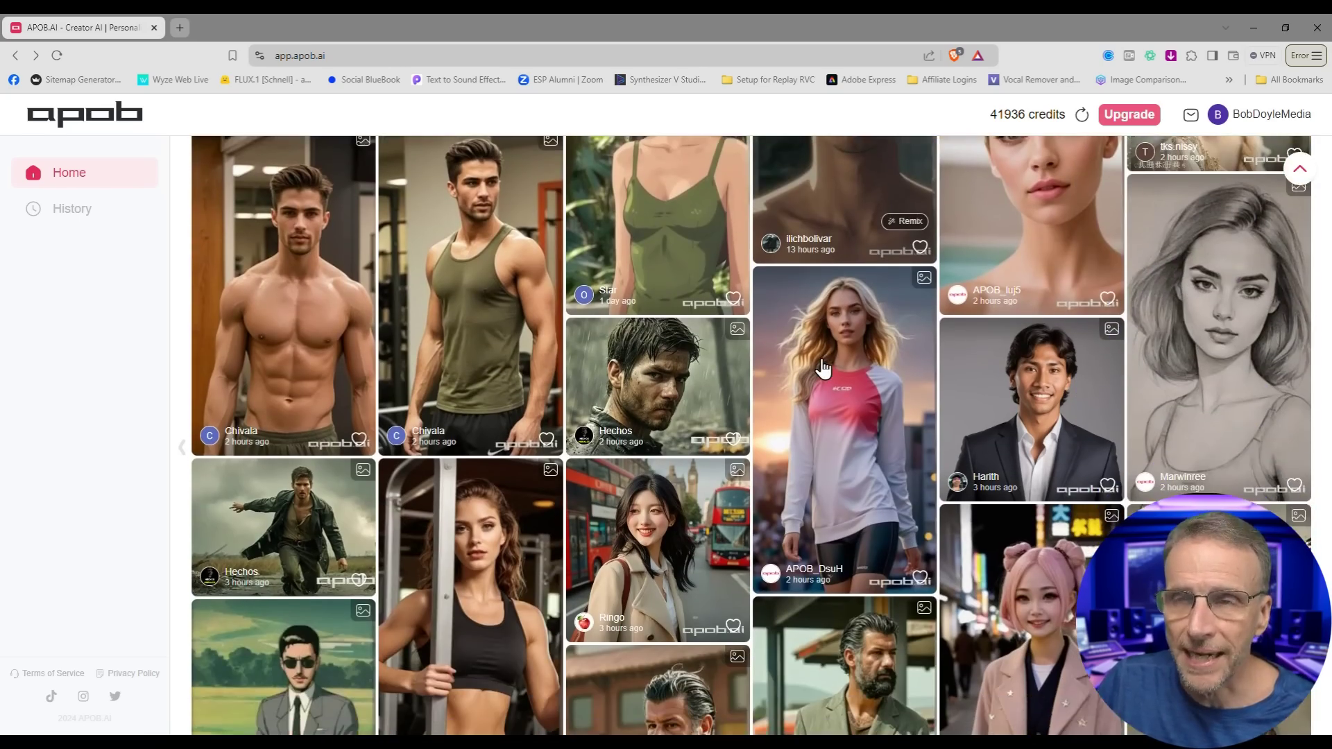
{"action": "scroll", "coordinate": [824, 368], "scroll_direction": "down", "scroll_amount": 4}
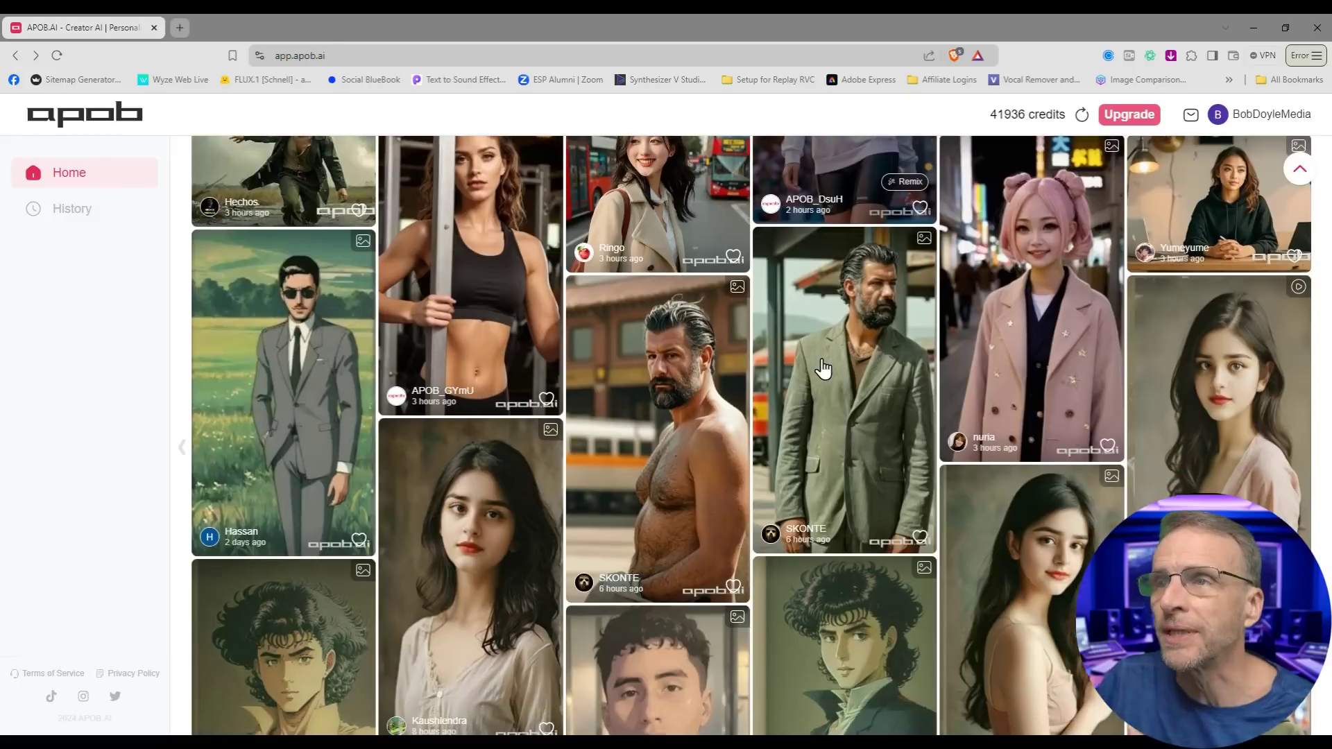
{"action": "scroll", "coordinate": [1030, 274], "scroll_direction": "up", "scroll_amount": 2}
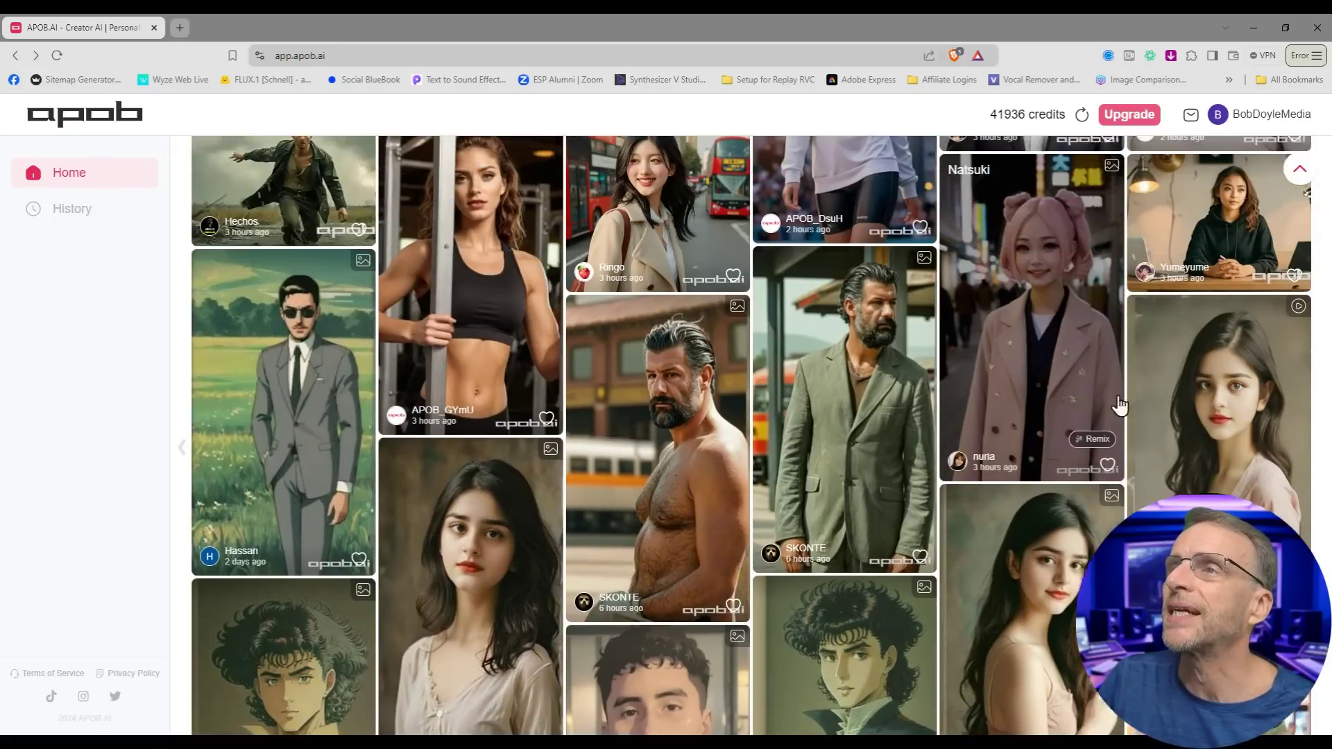
{"action": "left_click", "coordinate": [1041, 410]}
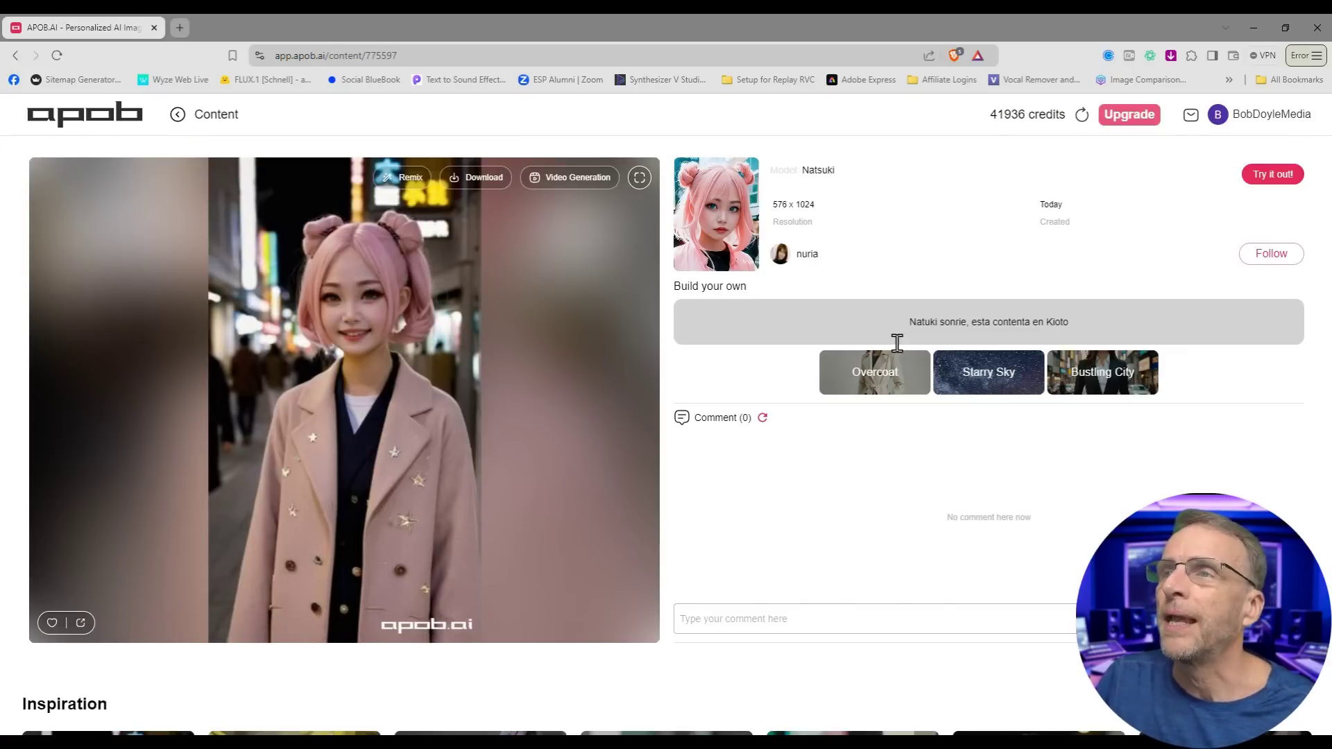
Step: Look through the Natsuki Inspiration grid and open the model's creation page with 'Try it out!'
{"action": "scroll", "coordinate": [895, 345], "scroll_direction": "down", "scroll_amount": 5}
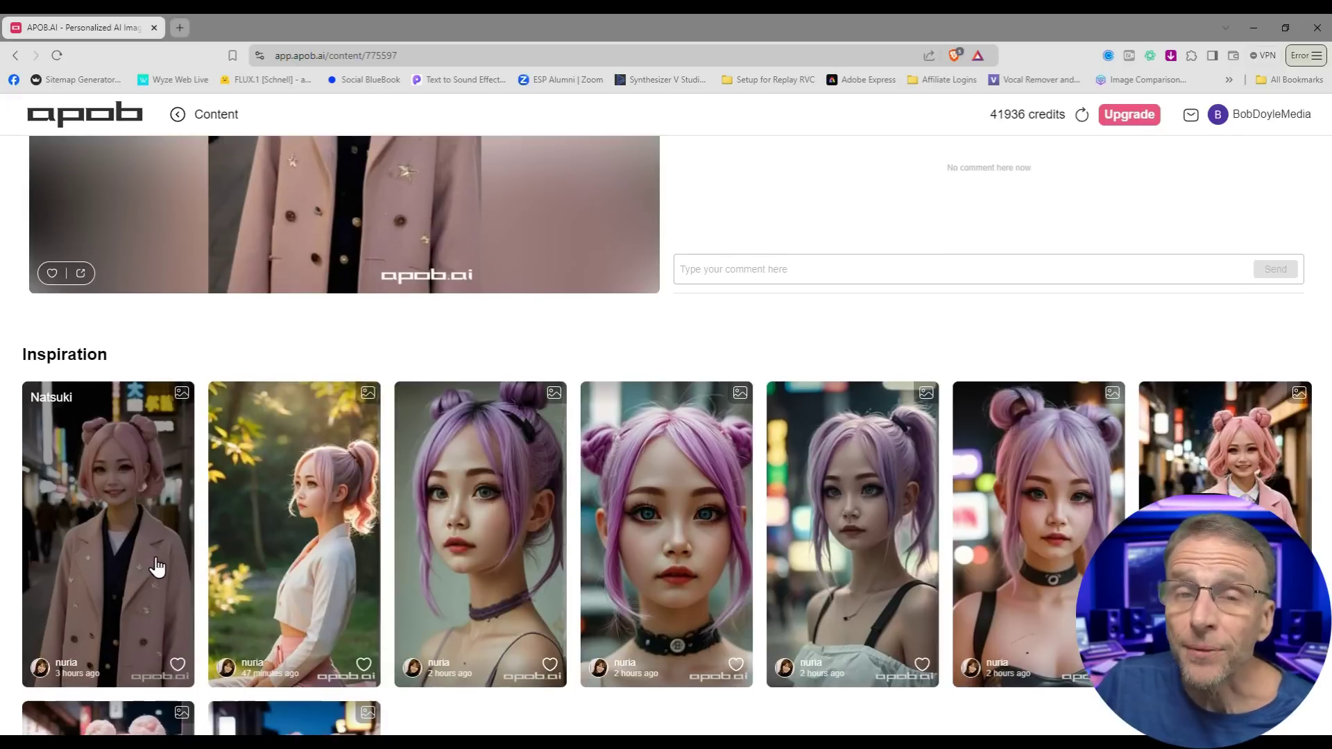
{"action": "scroll", "coordinate": [208, 527], "scroll_direction": "down", "scroll_amount": 2}
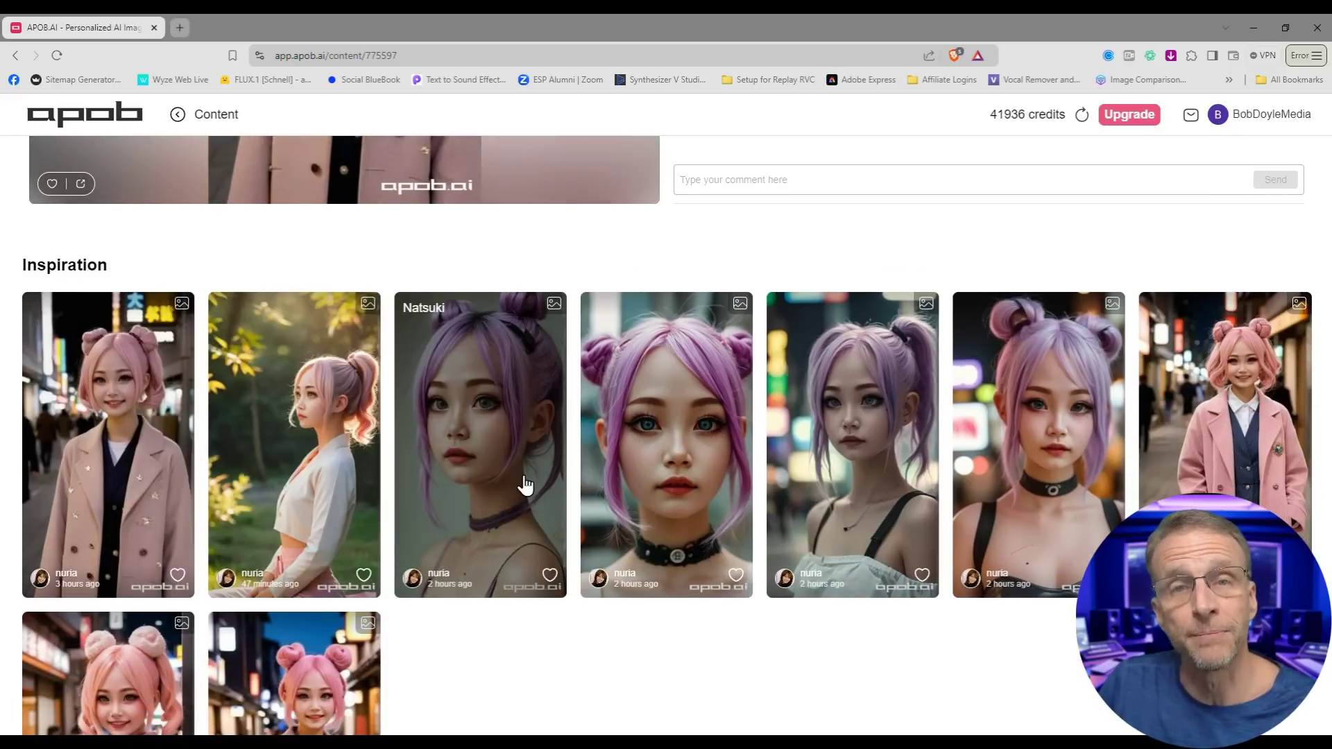
{"action": "scroll", "coordinate": [636, 434], "scroll_direction": "up", "scroll_amount": 6}
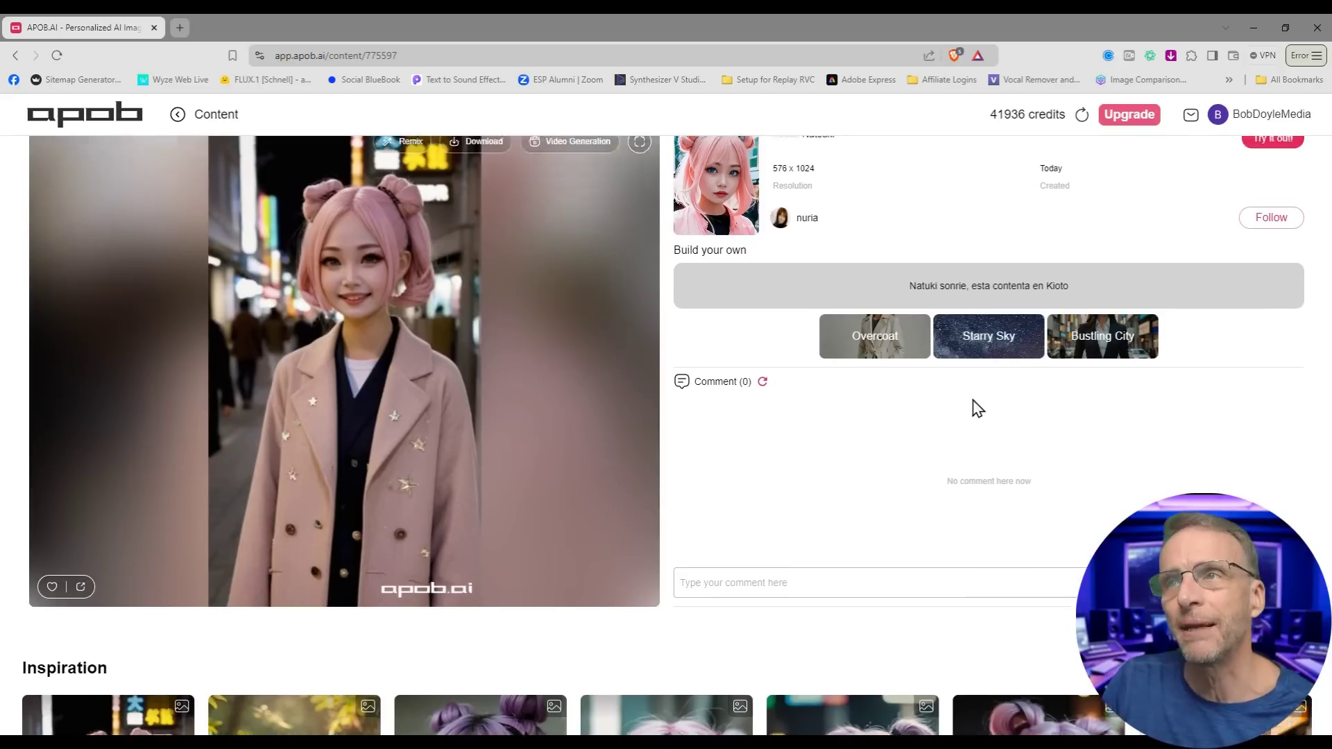
{"action": "scroll", "coordinate": [380, 394], "scroll_direction": "up", "scroll_amount": 1}
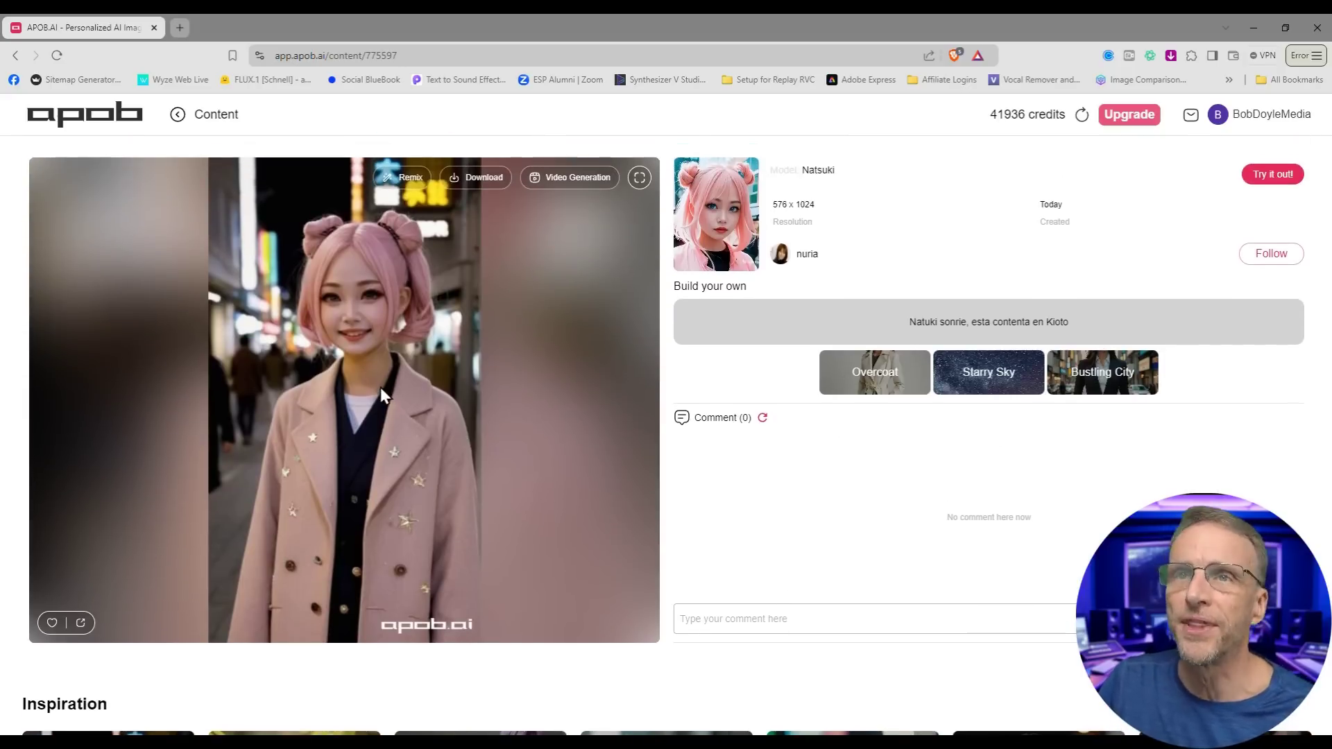
{"action": "left_click", "coordinate": [1275, 182]}
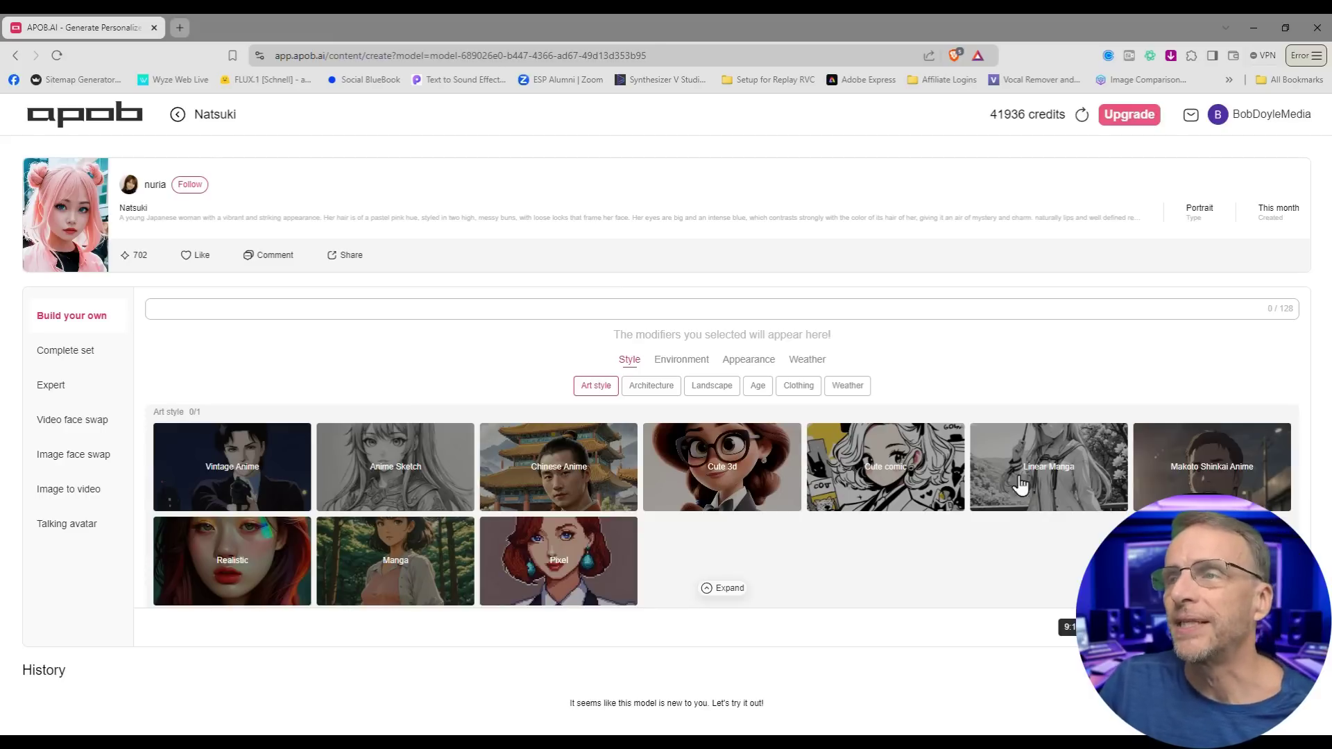
Step: Add the Ferris Wheel environment, Tuxedo clothing and Sunny day weather modifiers to the Natsuki prompt
{"action": "left_click", "coordinate": [679, 361]}
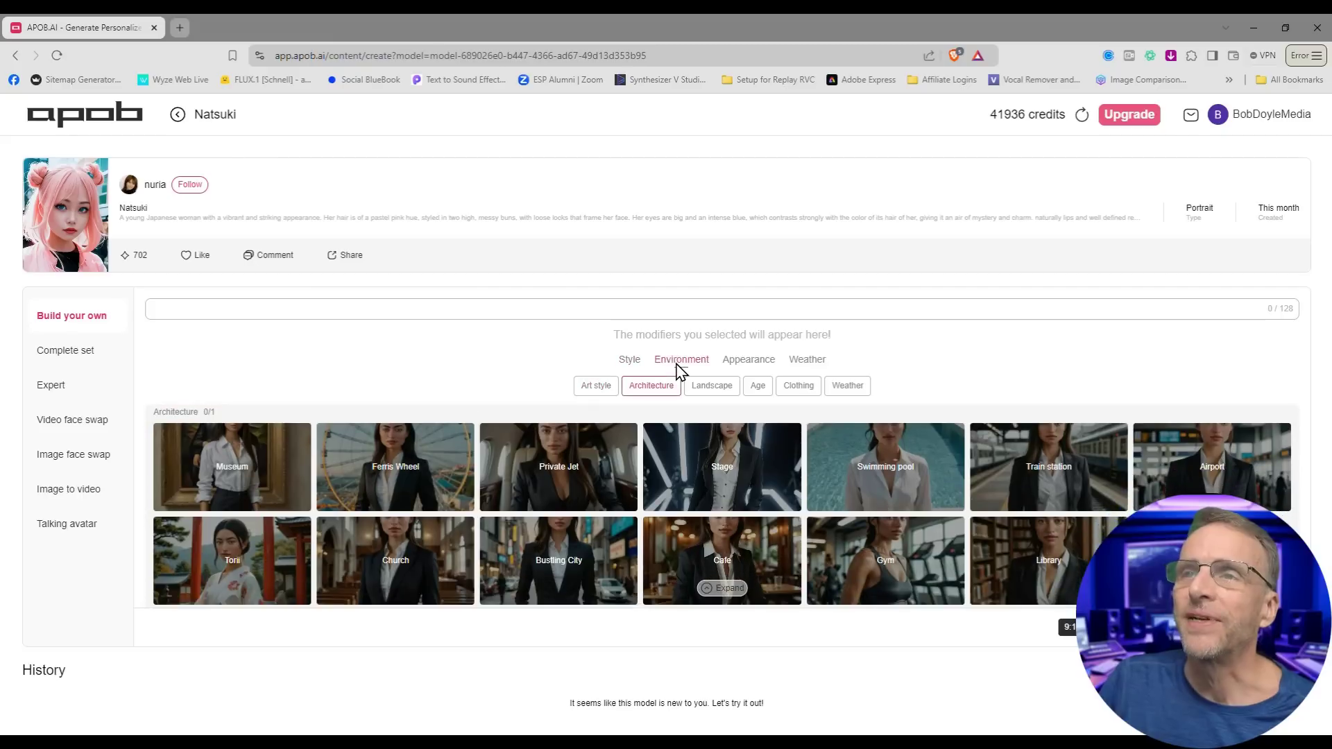
{"action": "left_click", "coordinate": [423, 495]}
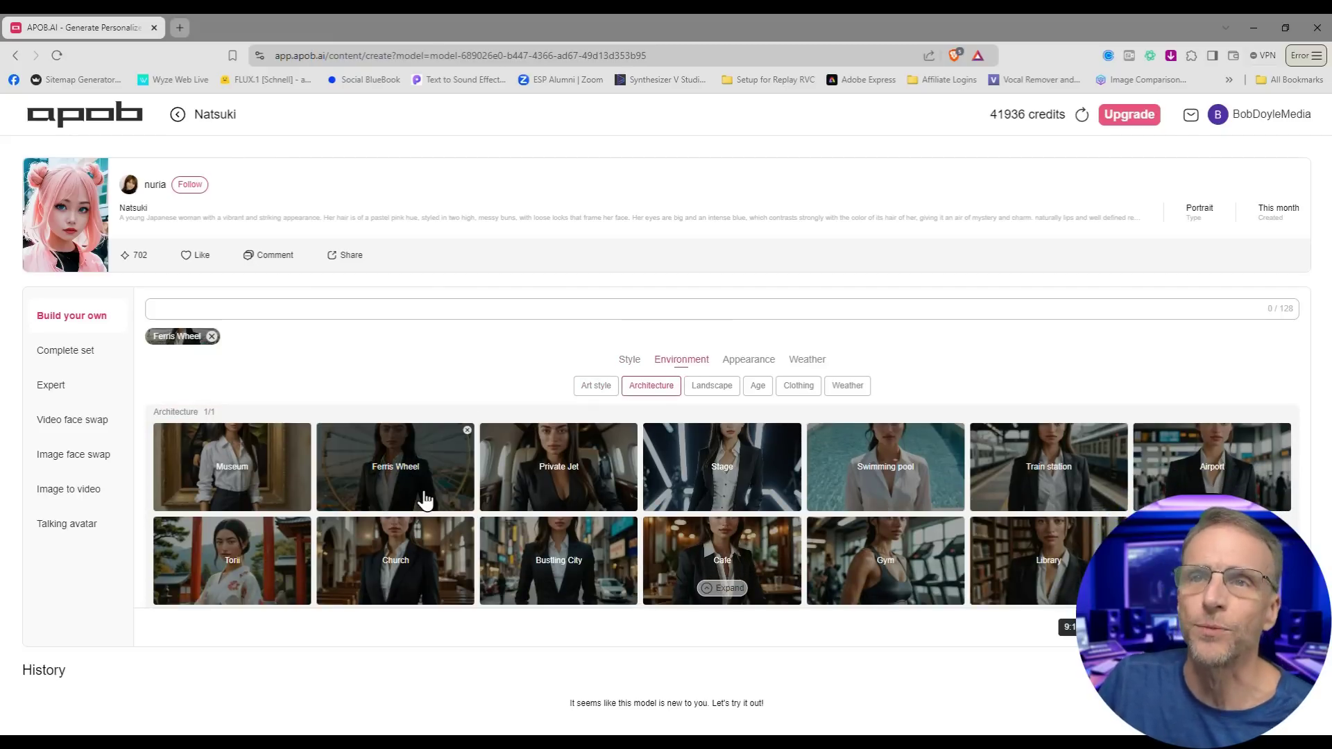
{"action": "left_click", "coordinate": [758, 359]}
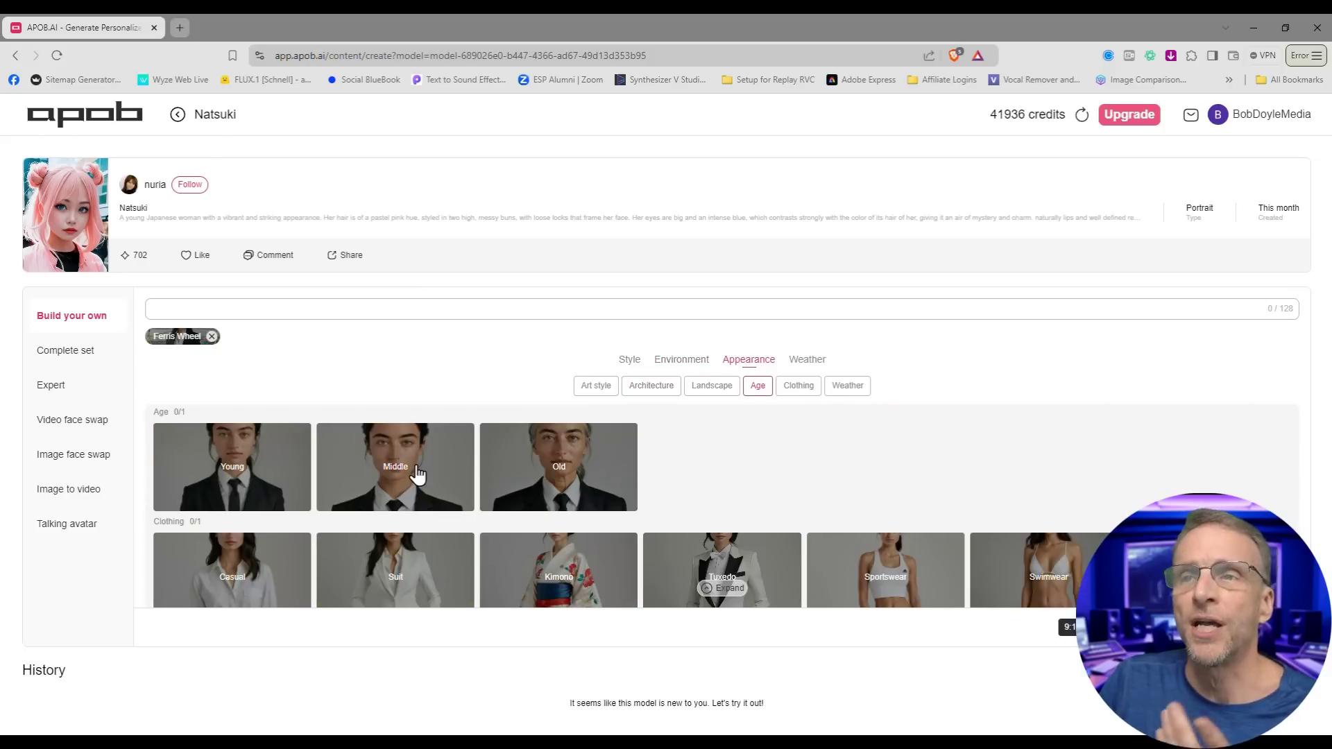
{"action": "scroll", "coordinate": [544, 416], "scroll_direction": "down", "scroll_amount": 2}
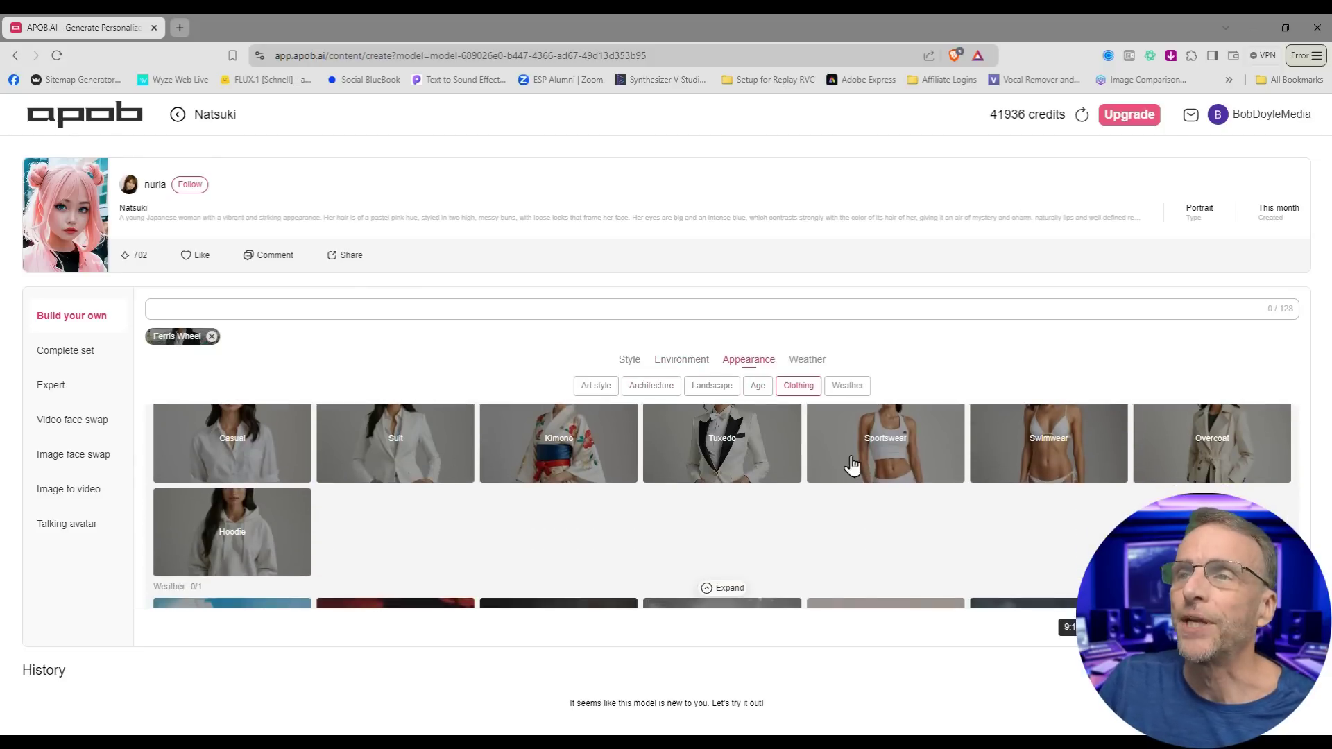
{"action": "scroll", "coordinate": [919, 452], "scroll_direction": "down", "scroll_amount": 3}
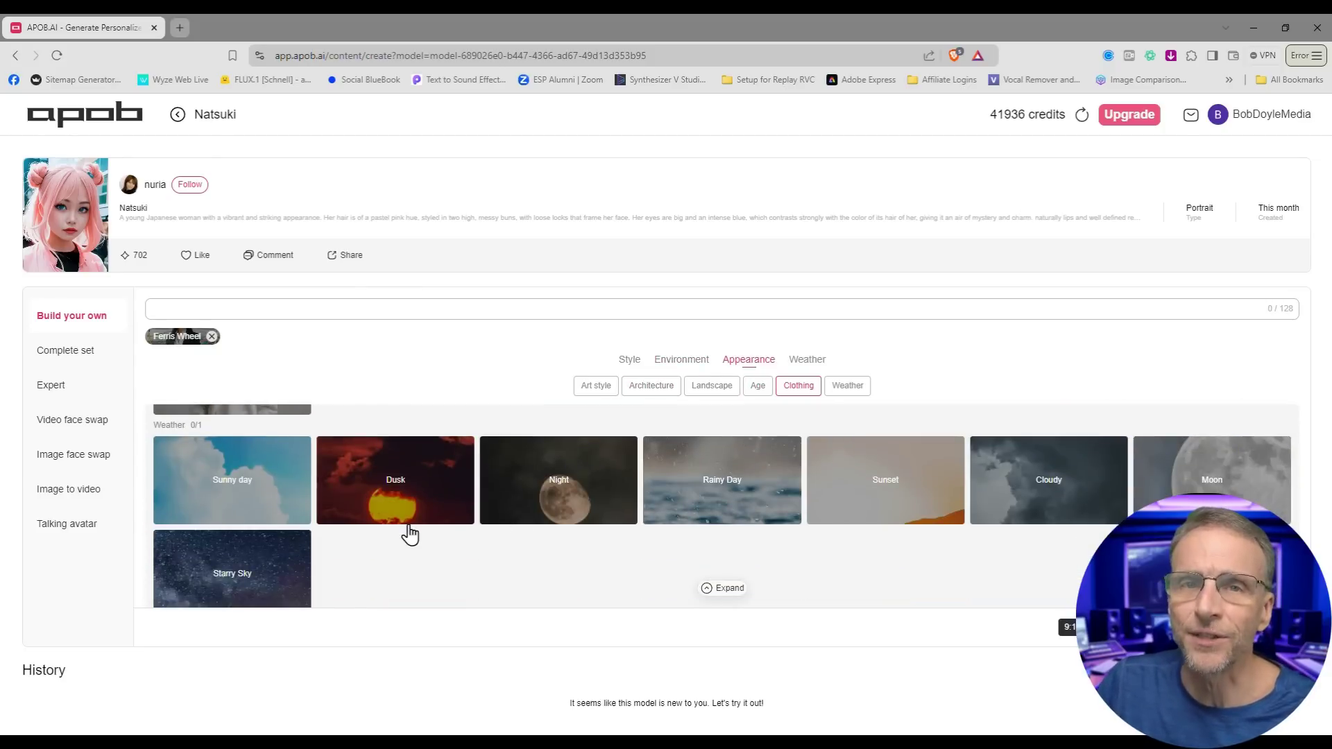
{"action": "scroll", "coordinate": [528, 548], "scroll_direction": "up", "scroll_amount": 3}
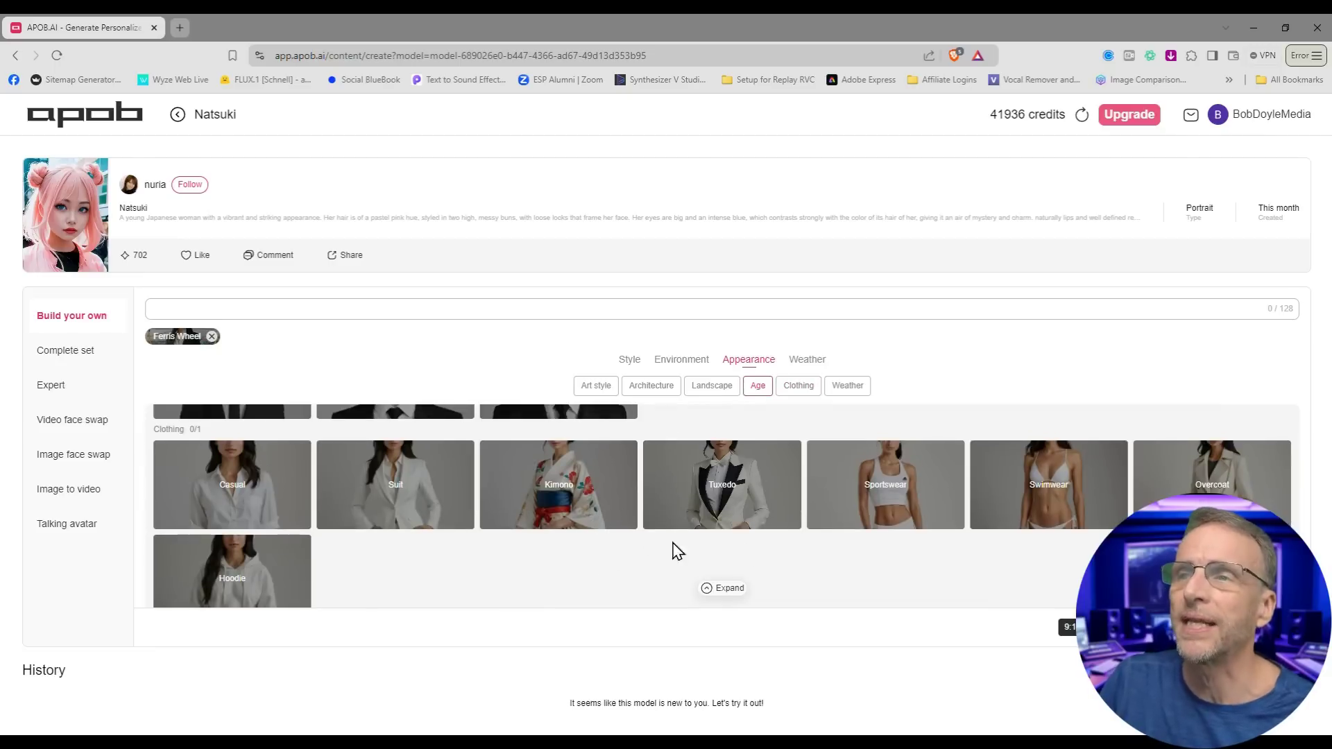
{"action": "left_click", "coordinate": [756, 503]}
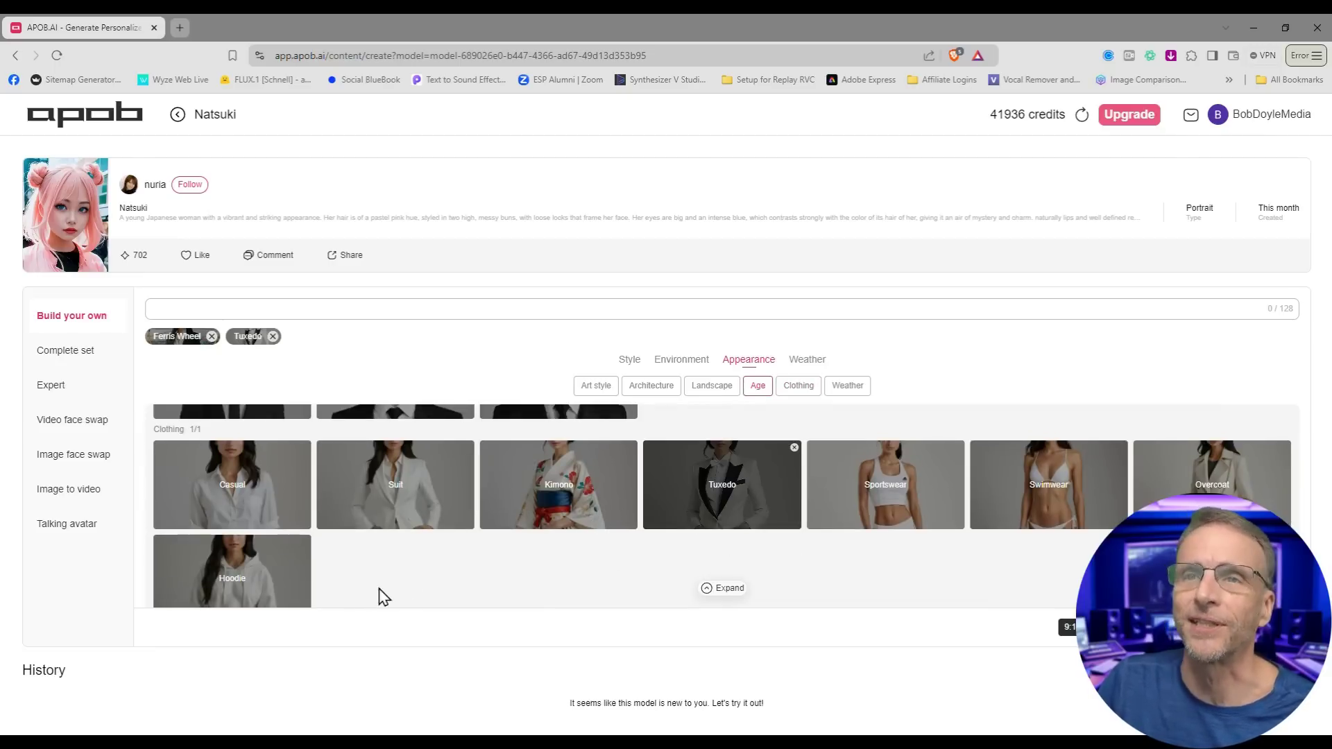
{"action": "scroll", "coordinate": [389, 589], "scroll_direction": "down", "scroll_amount": 3}
{"action": "left_click", "coordinate": [250, 532]}
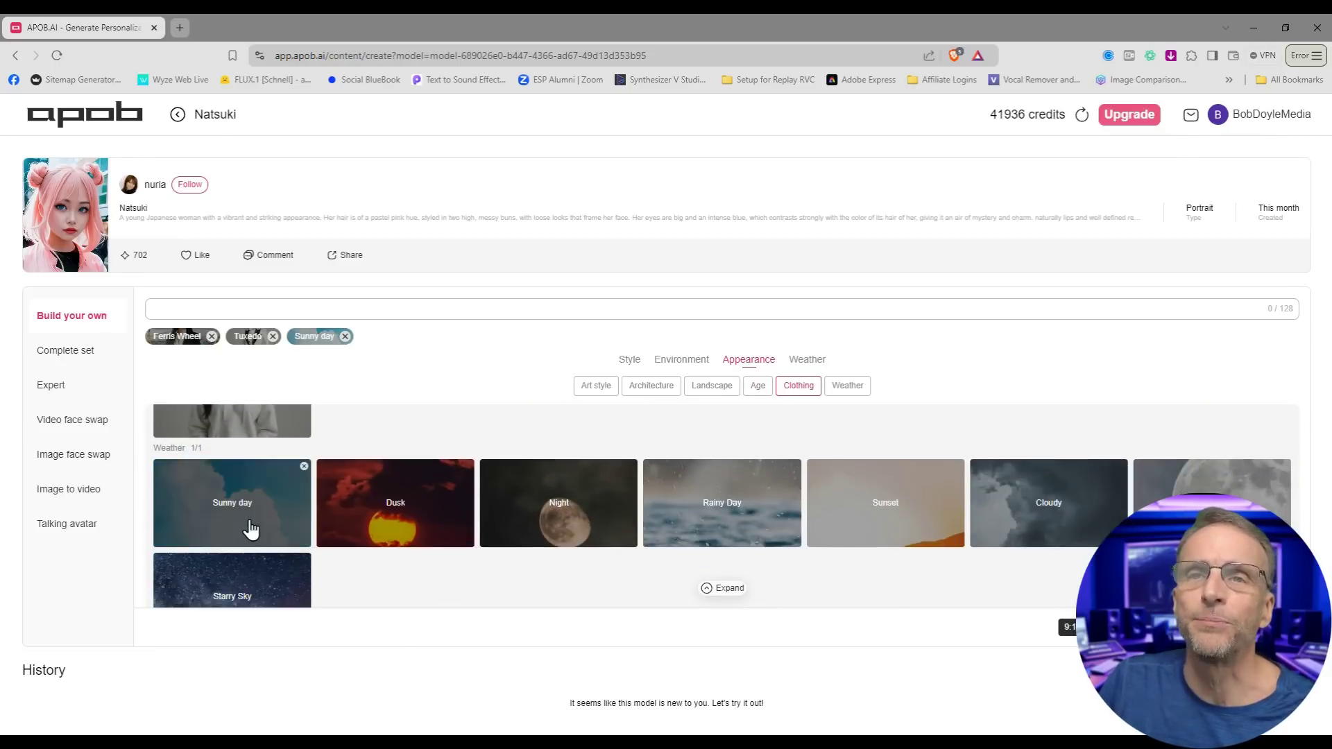
{"action": "scroll", "coordinate": [624, 561], "scroll_direction": "down", "scroll_amount": 1}
{"action": "scroll", "coordinate": [555, 486], "scroll_direction": "up", "scroll_amount": 2}
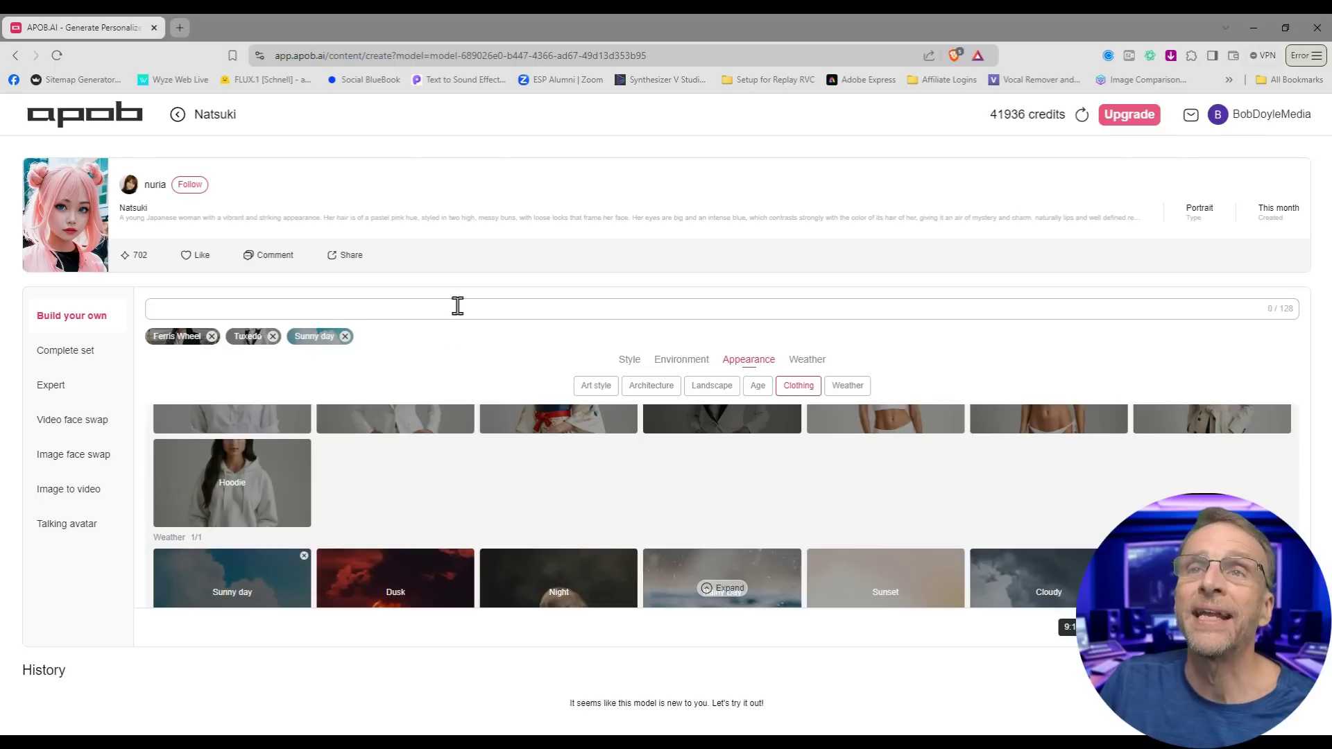
{"action": "left_click", "coordinate": [462, 305]}
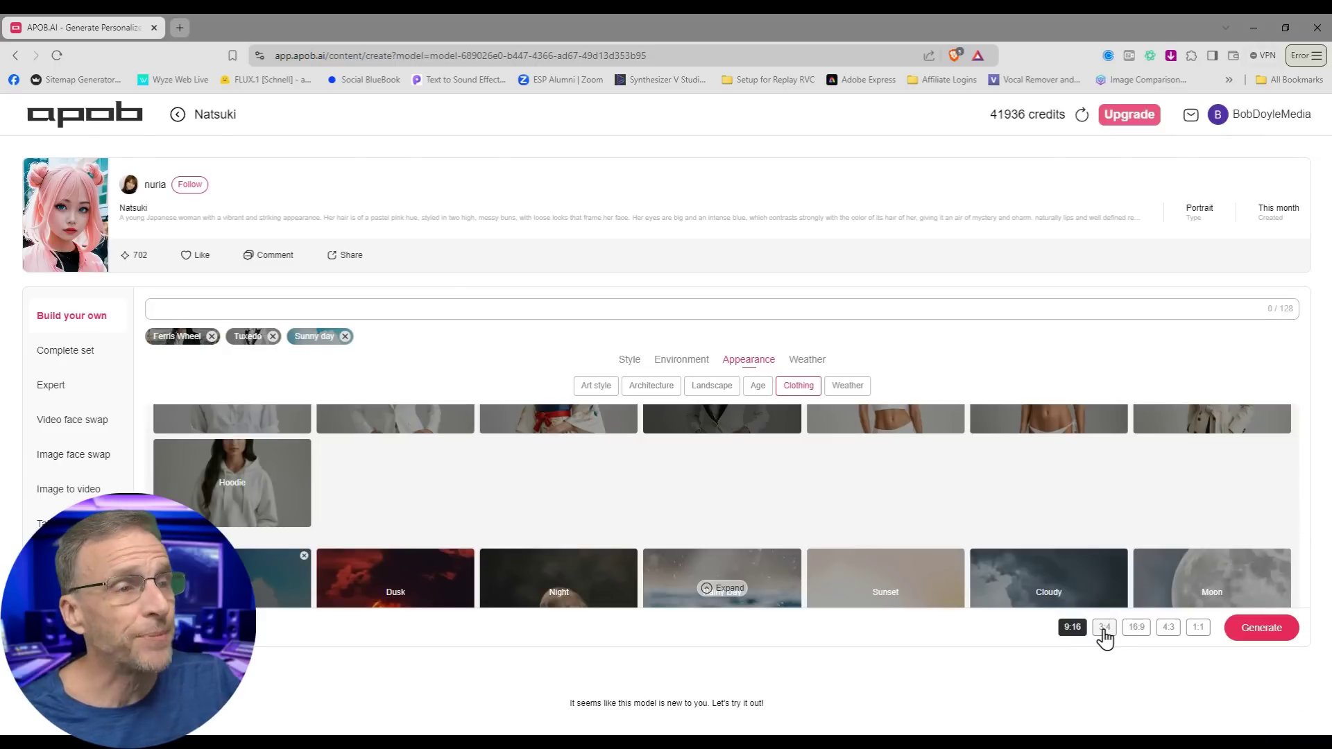
Step: Generate four Natsuki Ferris wheel images and open one 576 x 1024 result
{"action": "left_click", "coordinate": [1261, 629]}
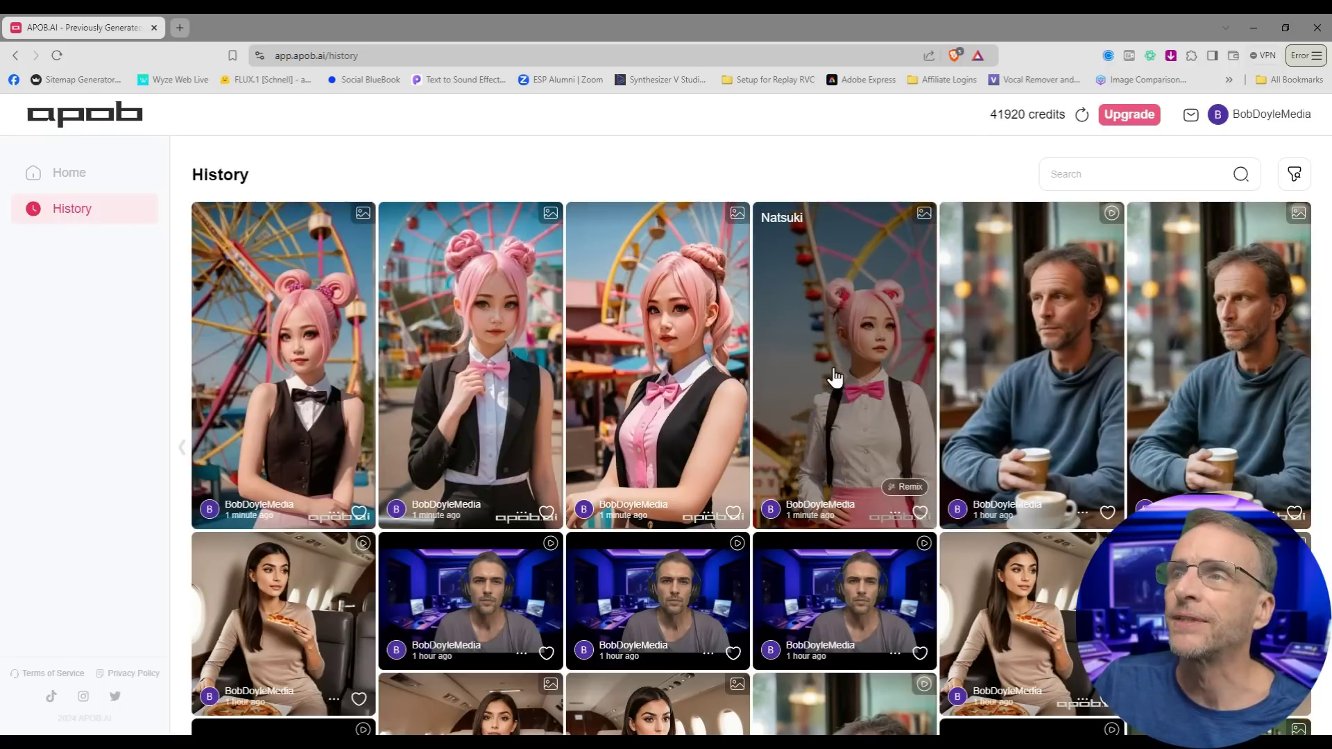
{"action": "left_click", "coordinate": [671, 314]}
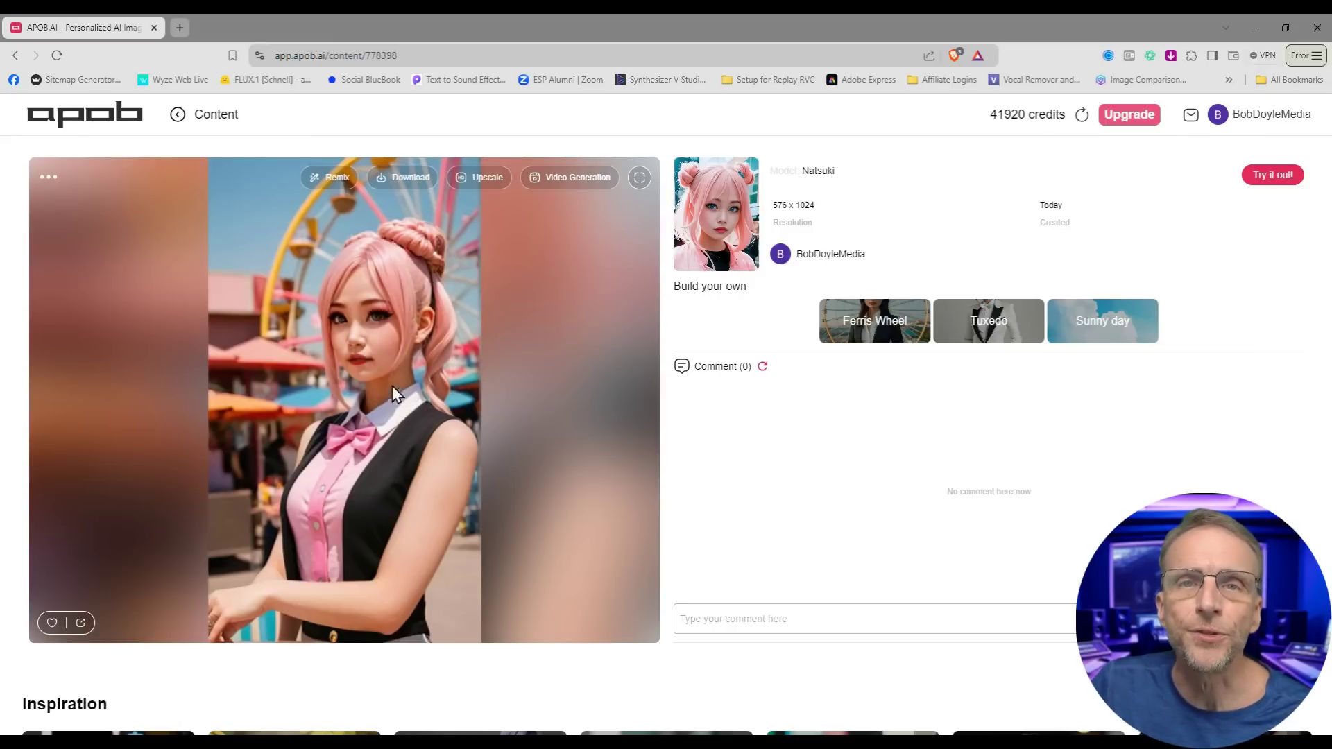
Step: Upscale the pink-haired Natsuki image to 1152 x 2048, preview it, and load it into Image to video
{"action": "left_click", "coordinate": [484, 179]}
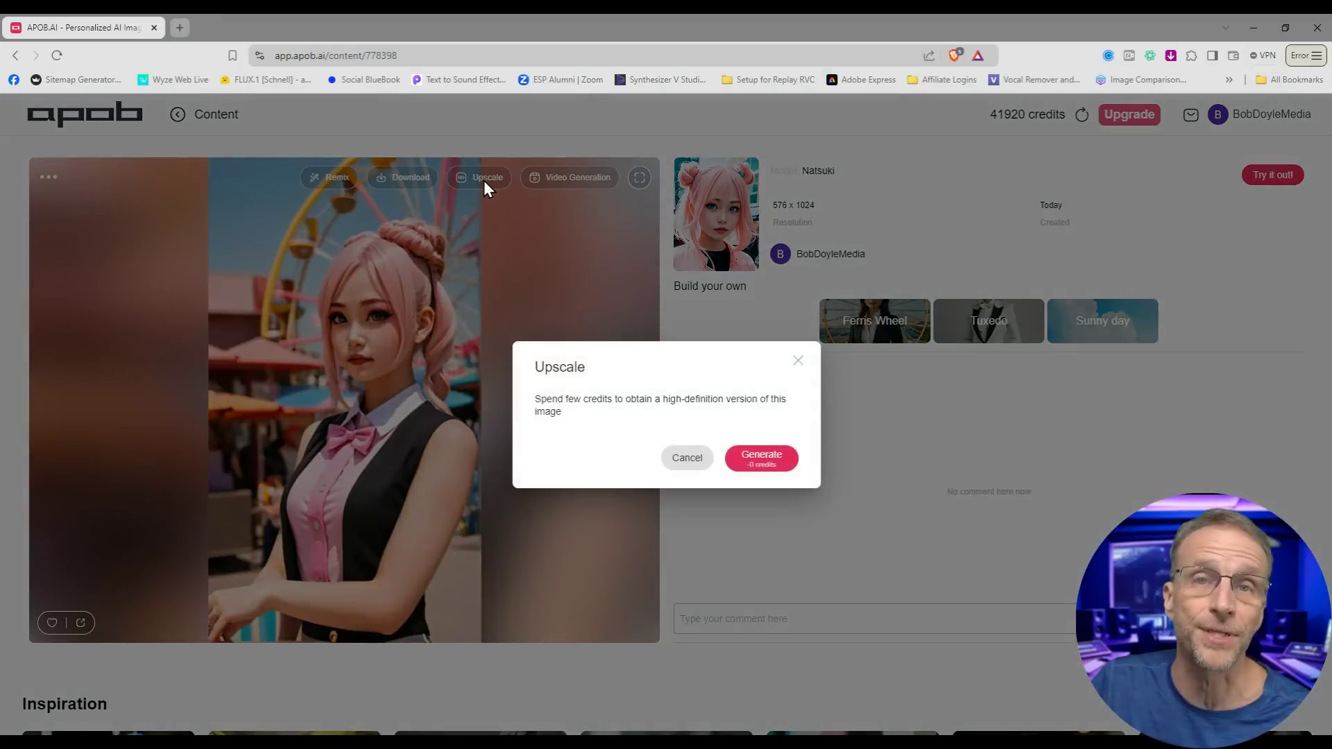
{"action": "left_click", "coordinate": [763, 459]}
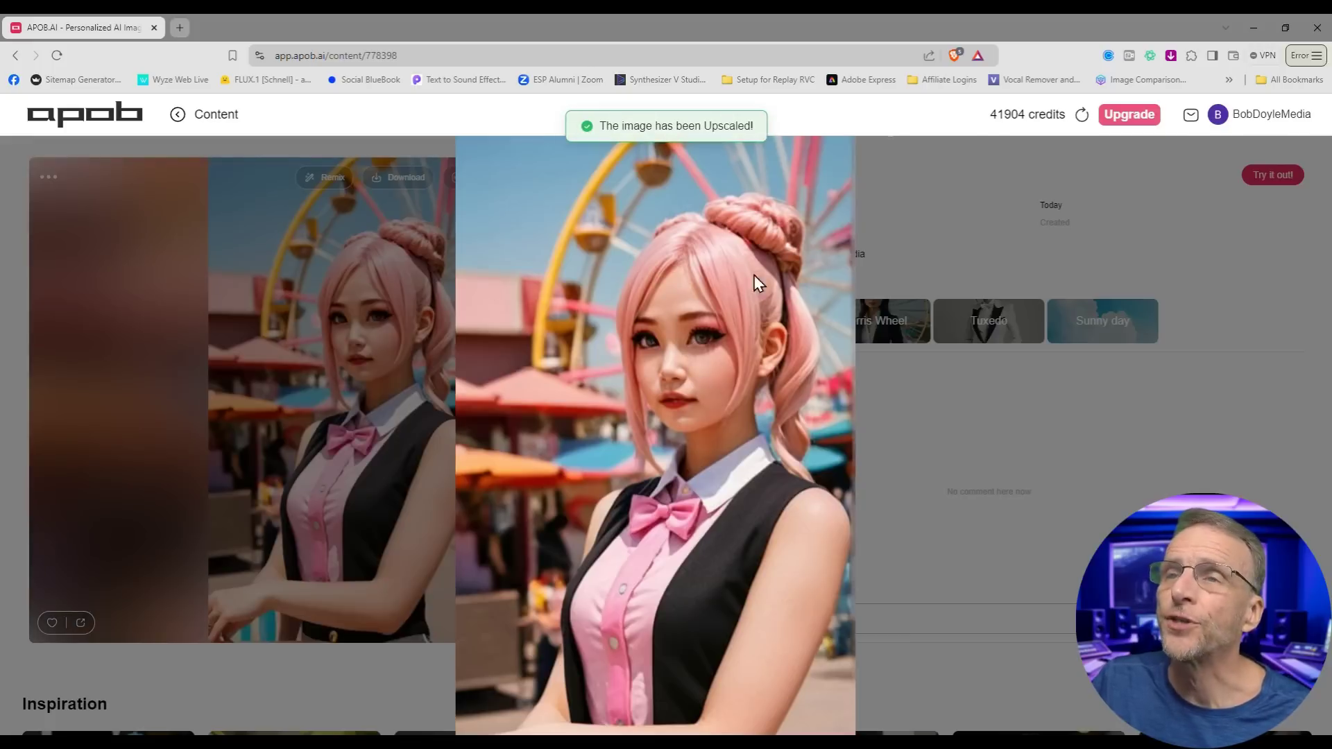
{"action": "left_click", "coordinate": [962, 426]}
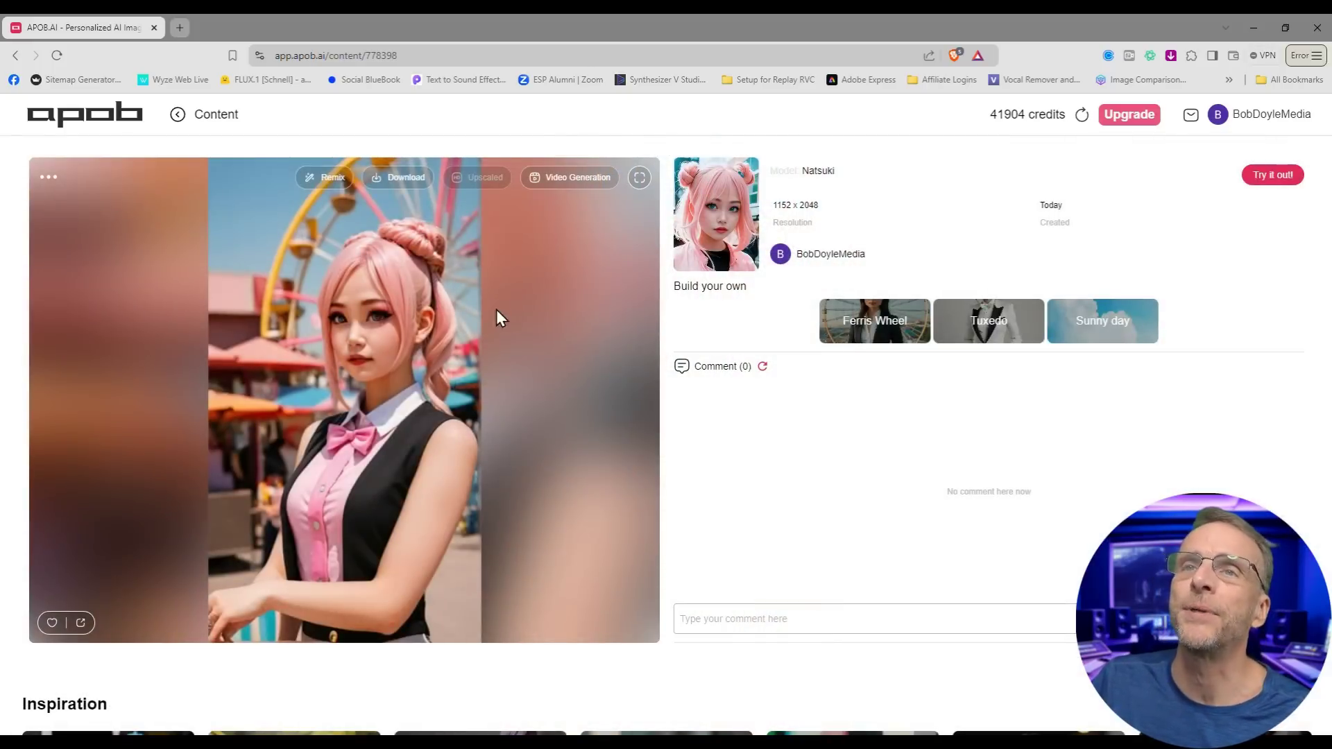
{"action": "left_click", "coordinate": [362, 367]}
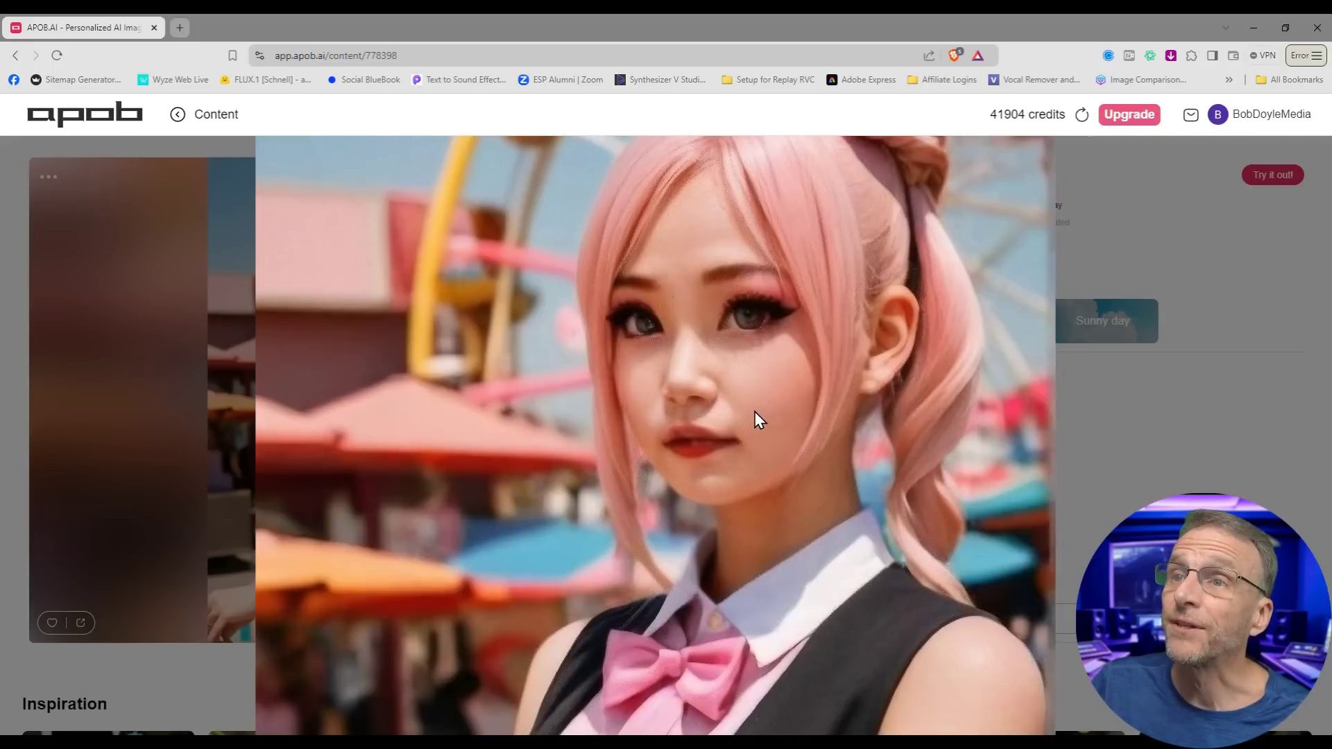
{"action": "left_click", "coordinate": [755, 411]}
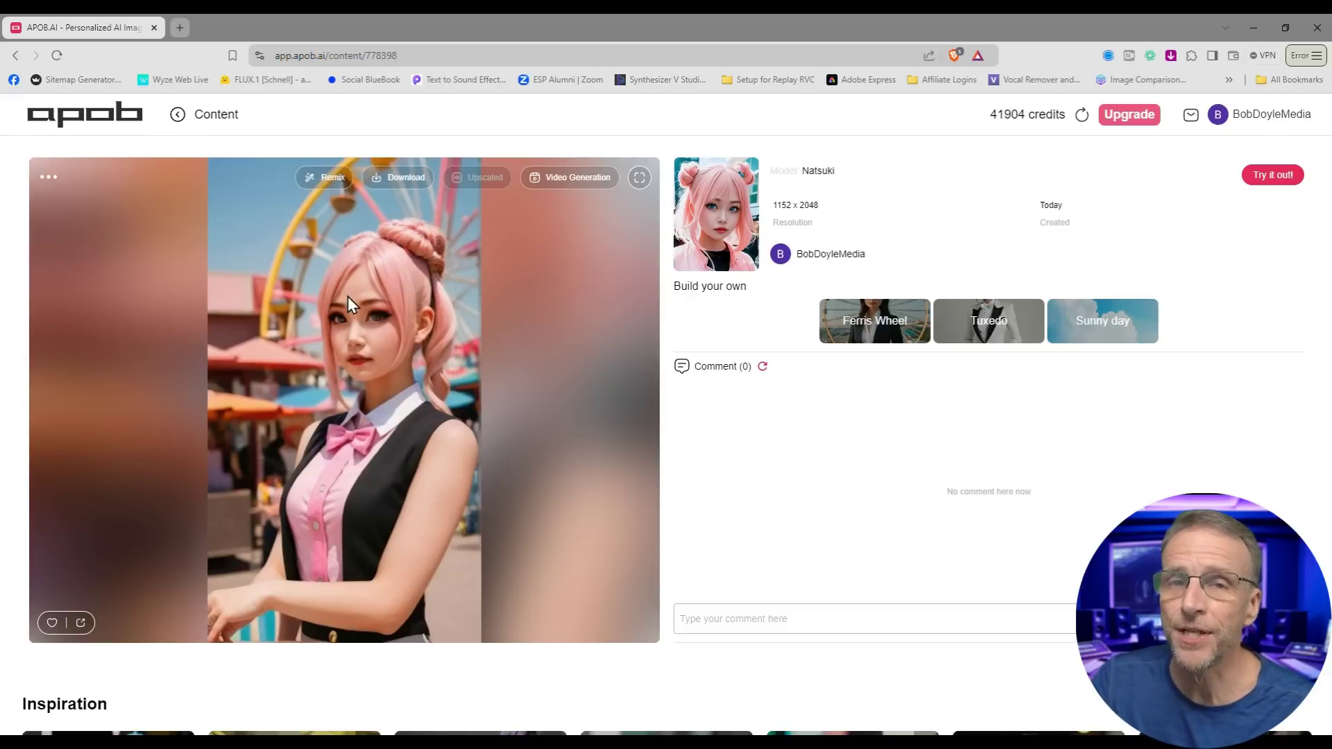
{"action": "left_click", "coordinate": [568, 182]}
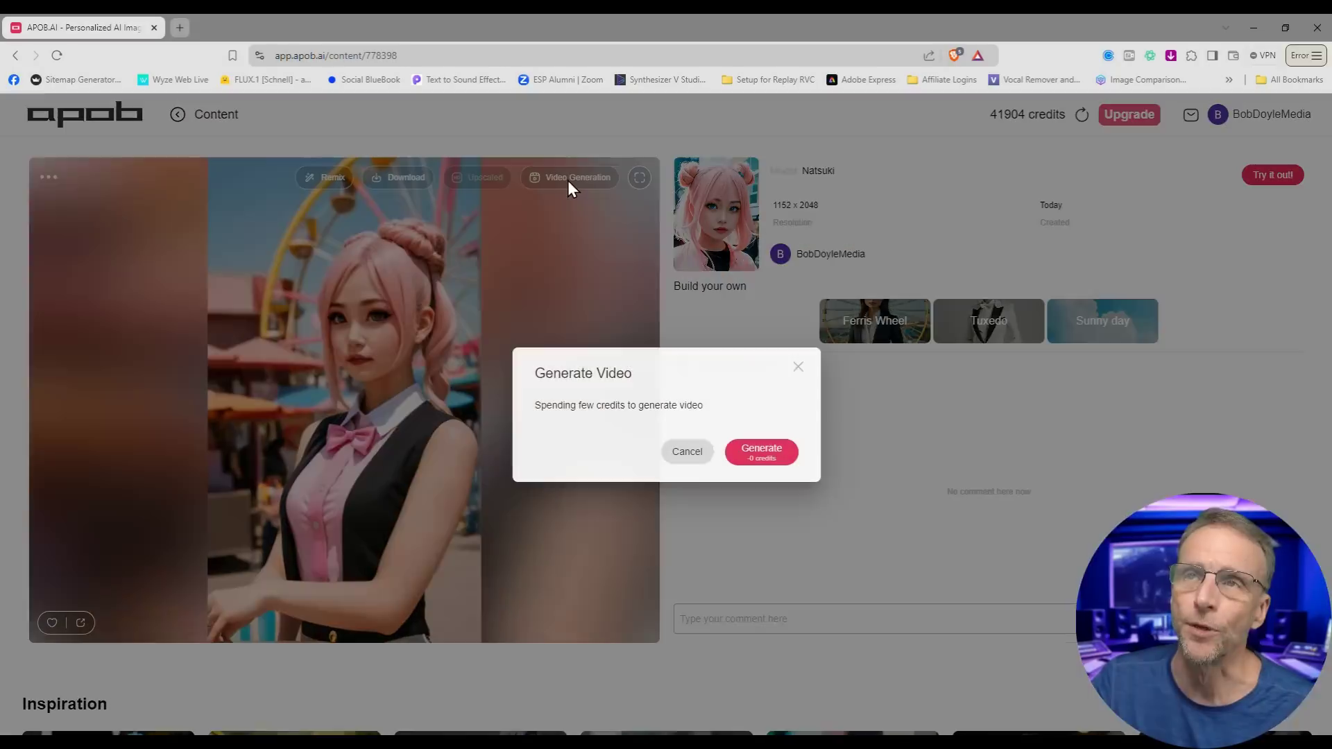
{"action": "left_click", "coordinate": [761, 452]}
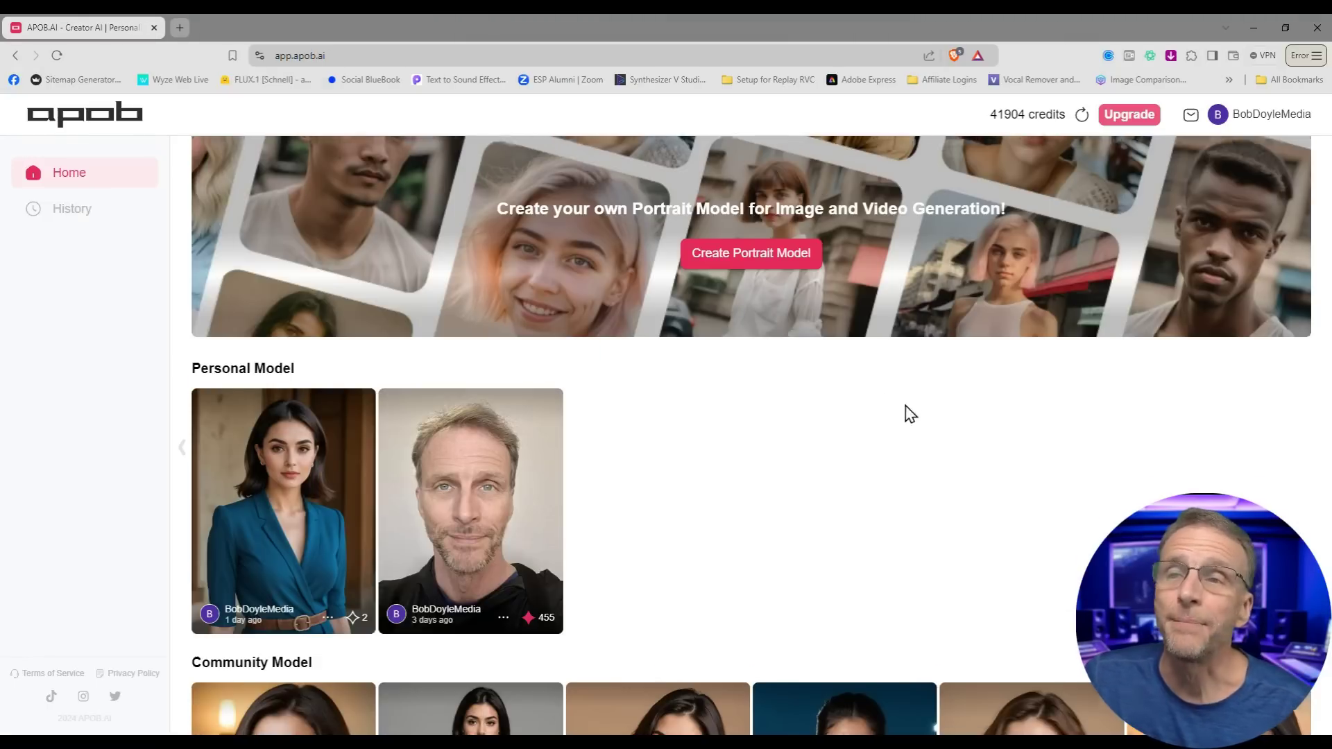
Step: Scroll through Community Content to find the grey T-shirt Ferris wheel image
{"action": "scroll", "coordinate": [906, 413], "scroll_direction": "down", "scroll_amount": 15}
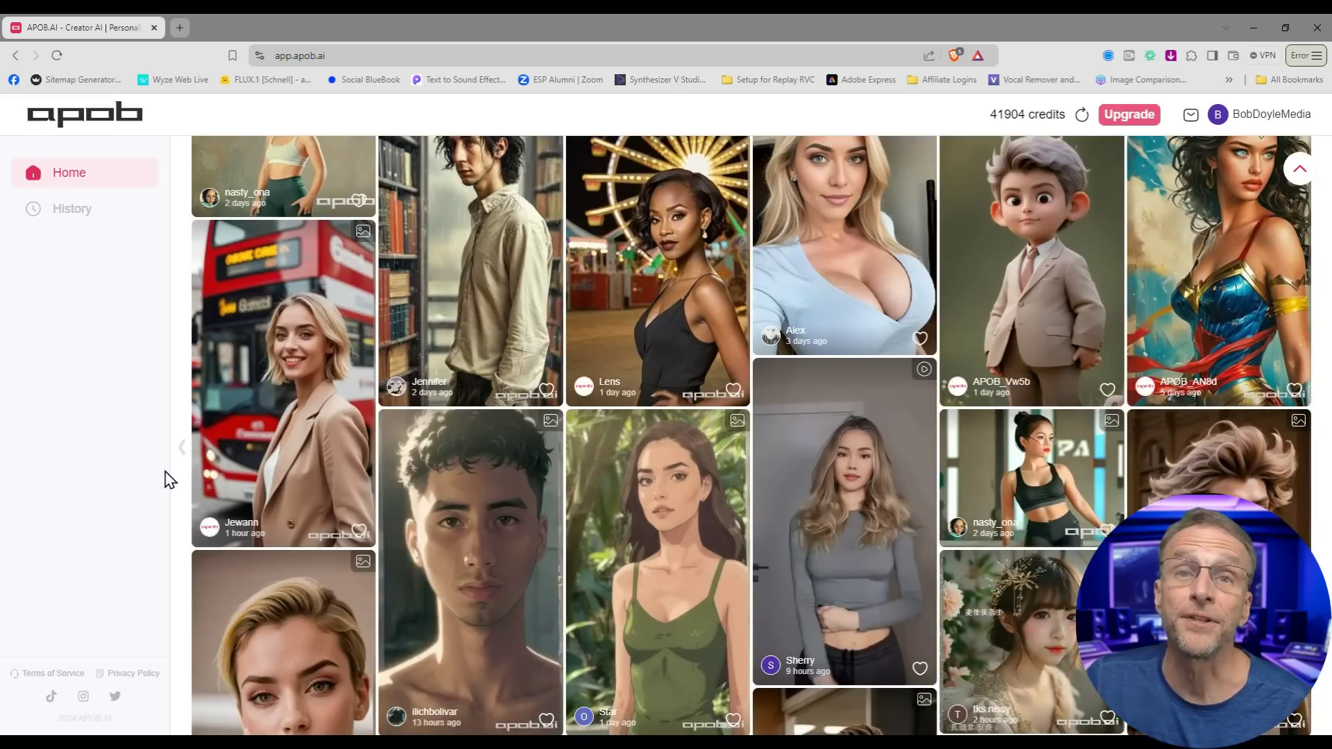
{"action": "scroll", "coordinate": [581, 562], "scroll_direction": "up", "scroll_amount": 2}
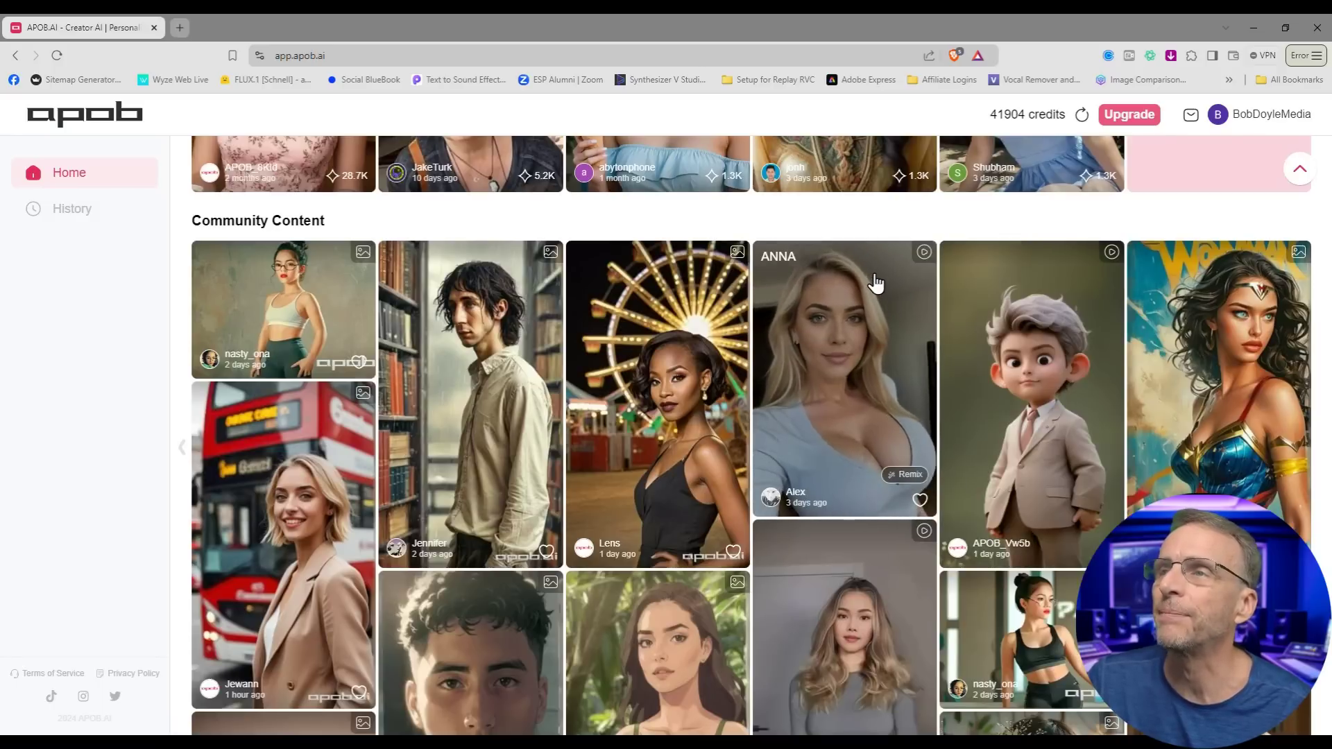
{"action": "scroll", "coordinate": [1066, 486], "scroll_direction": "down", "scroll_amount": 10}
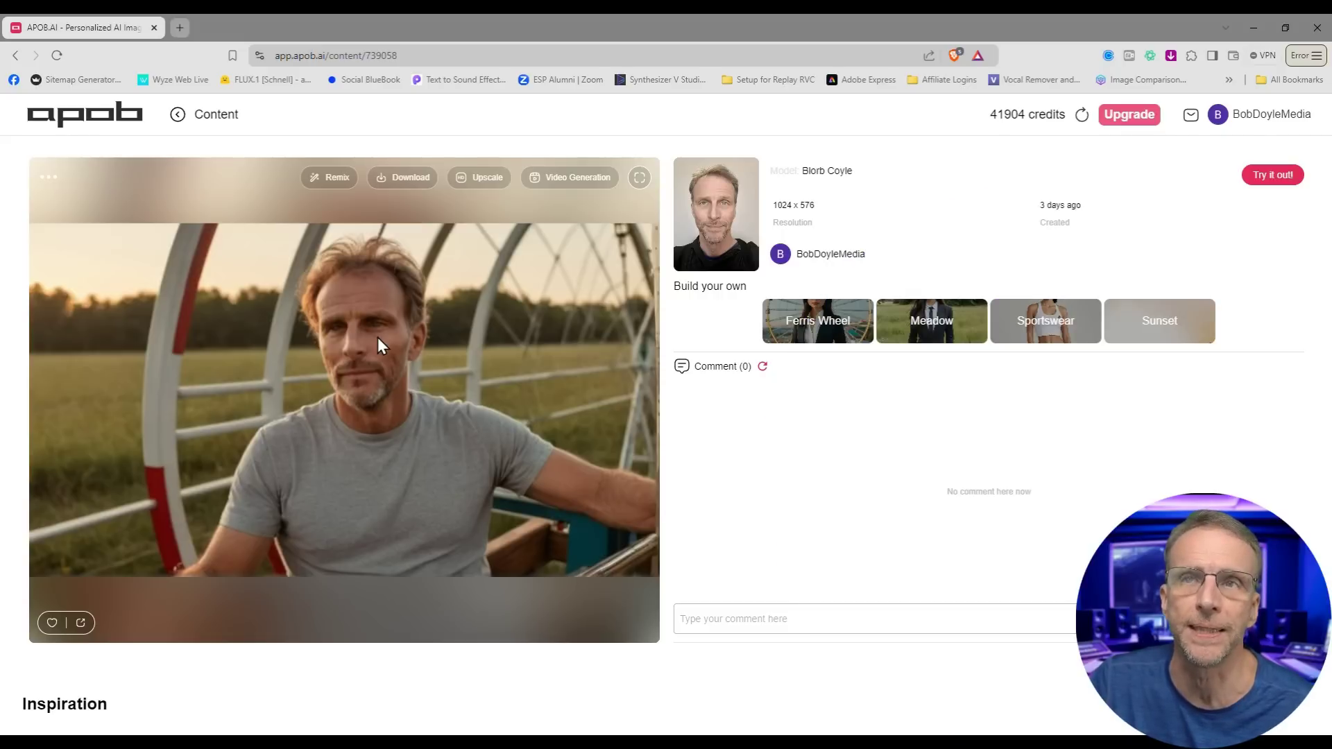
Step: Download the grey T-shirt image and open the man's personal portrait model
{"action": "left_click", "coordinate": [405, 180]}
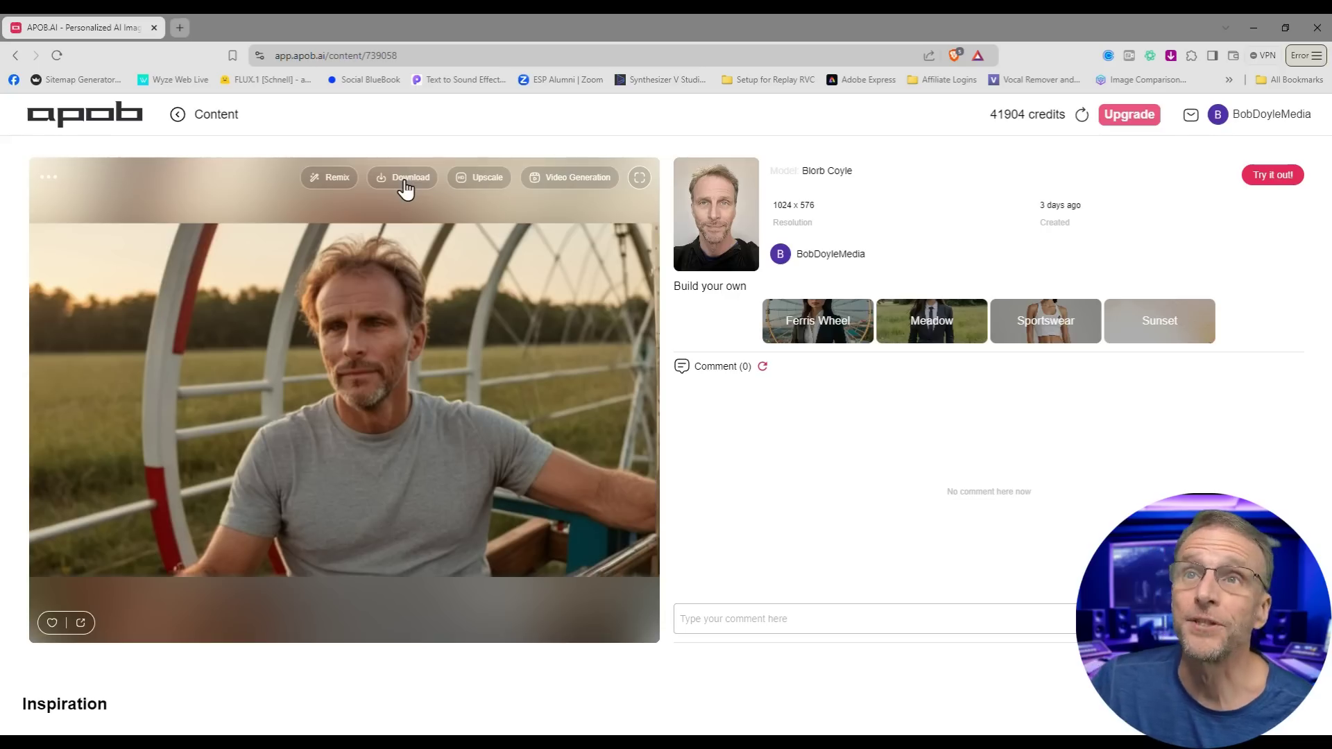
{"action": "left_click", "coordinate": [36, 124]}
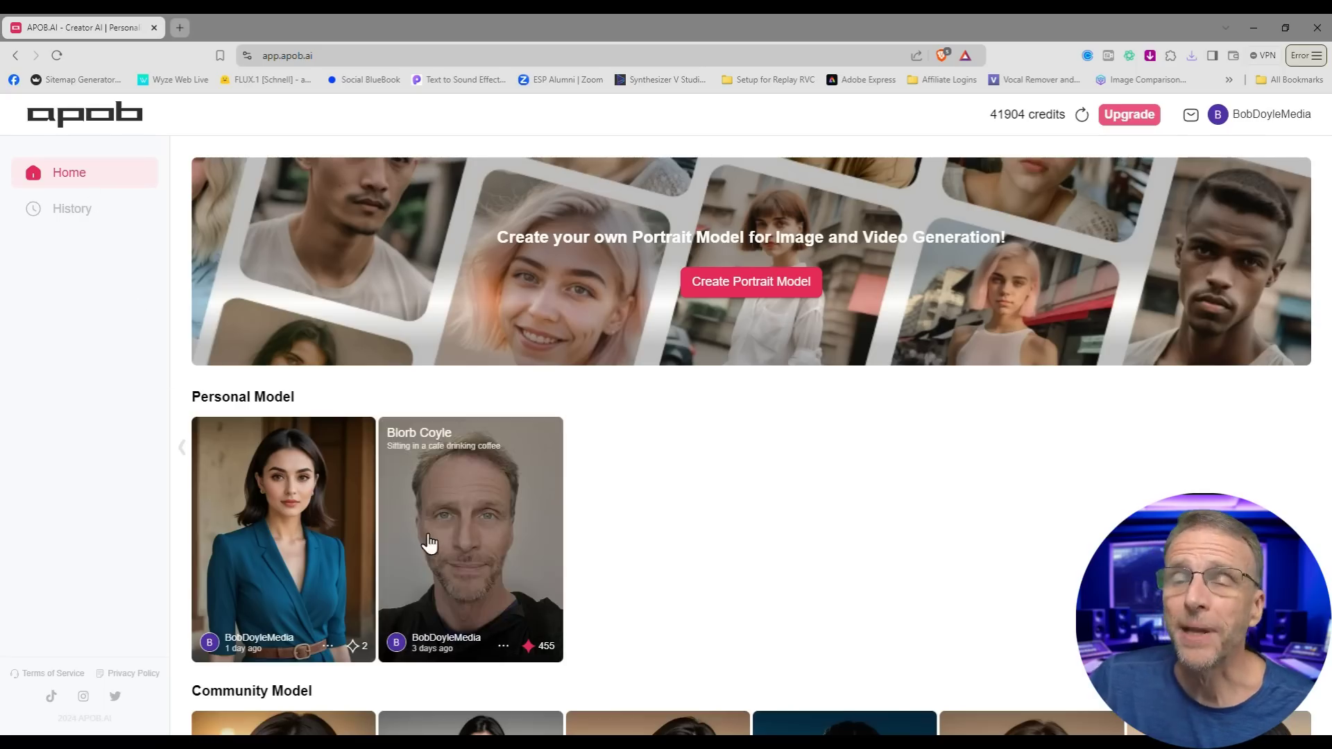
{"action": "left_click", "coordinate": [464, 538]}
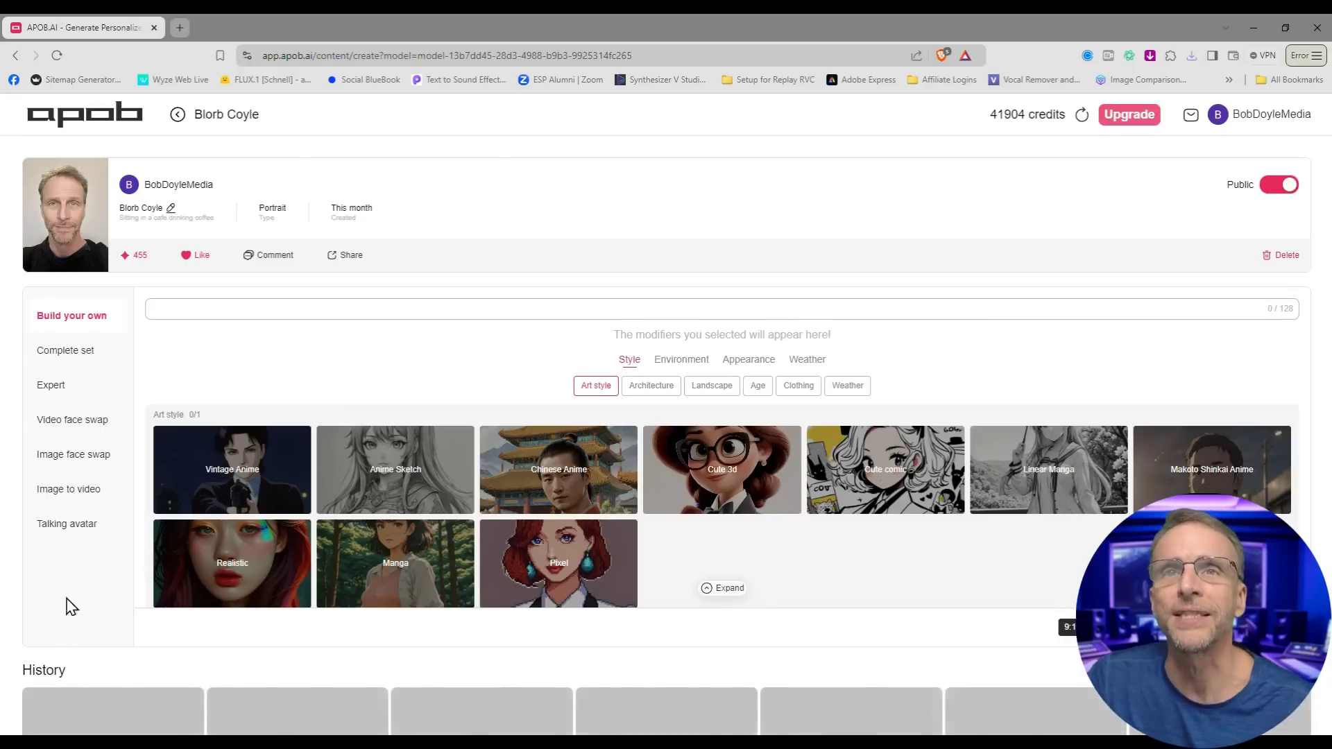
{"action": "scroll", "coordinate": [72, 607], "scroll_direction": "down", "scroll_amount": 3}
Step: Face-swap the downloaded photo onto the model with Image face swap, then return home
{"action": "left_click", "coordinate": [86, 255]}
{"action": "left_click", "coordinate": [734, 306]}
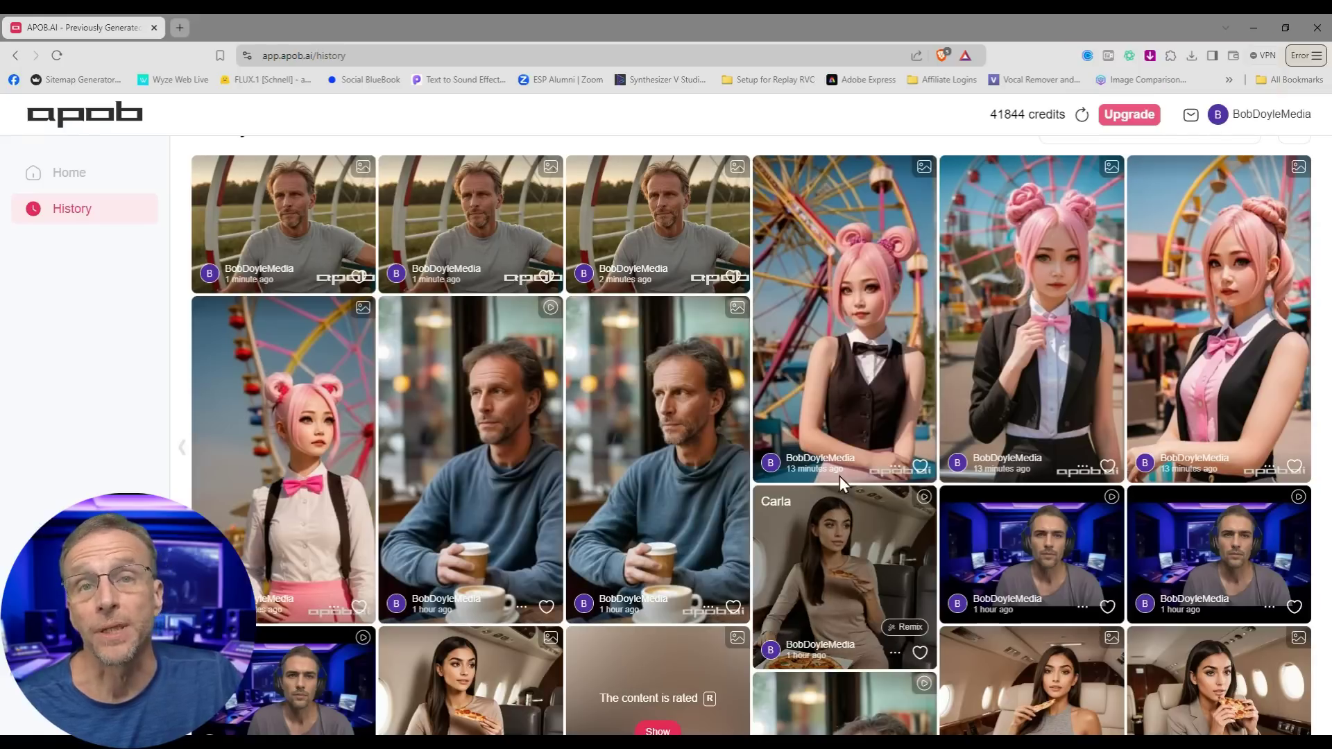
{"action": "scroll", "coordinate": [824, 461], "scroll_direction": "up", "scroll_amount": 1}
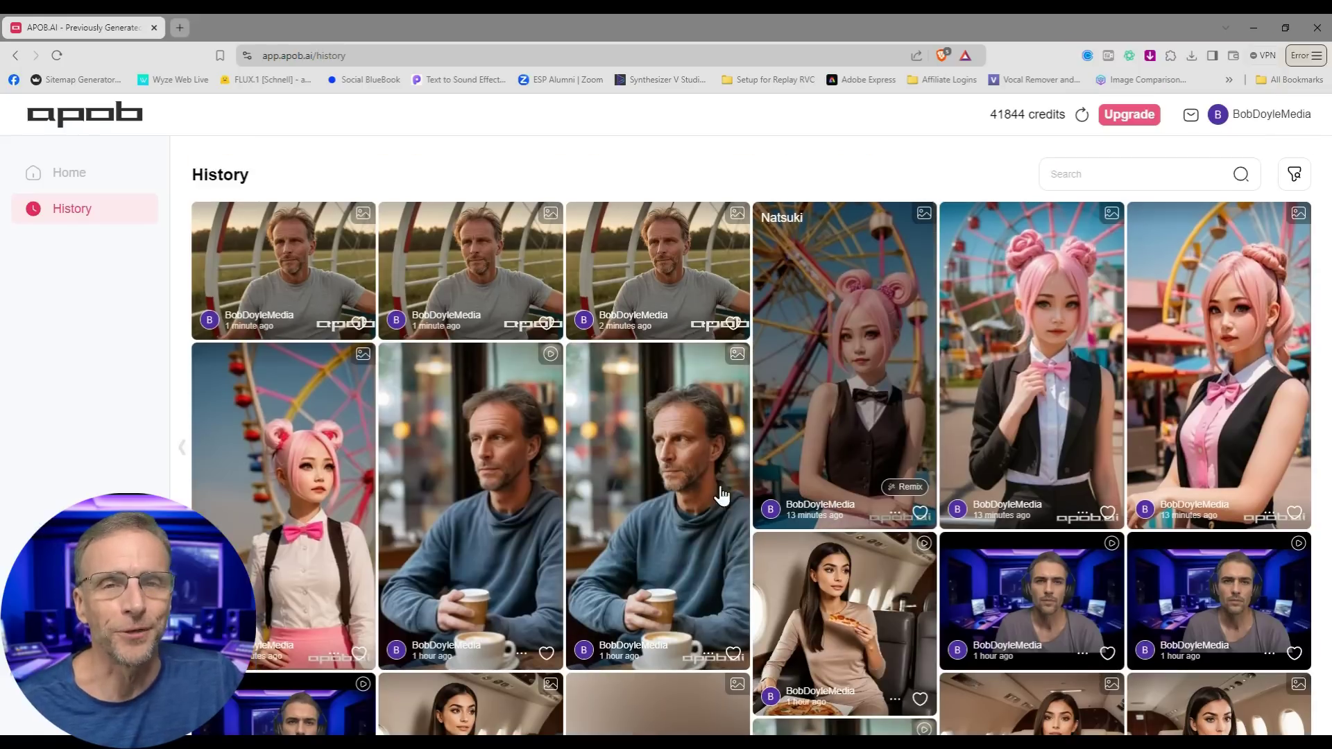
{"action": "left_click", "coordinate": [88, 180]}
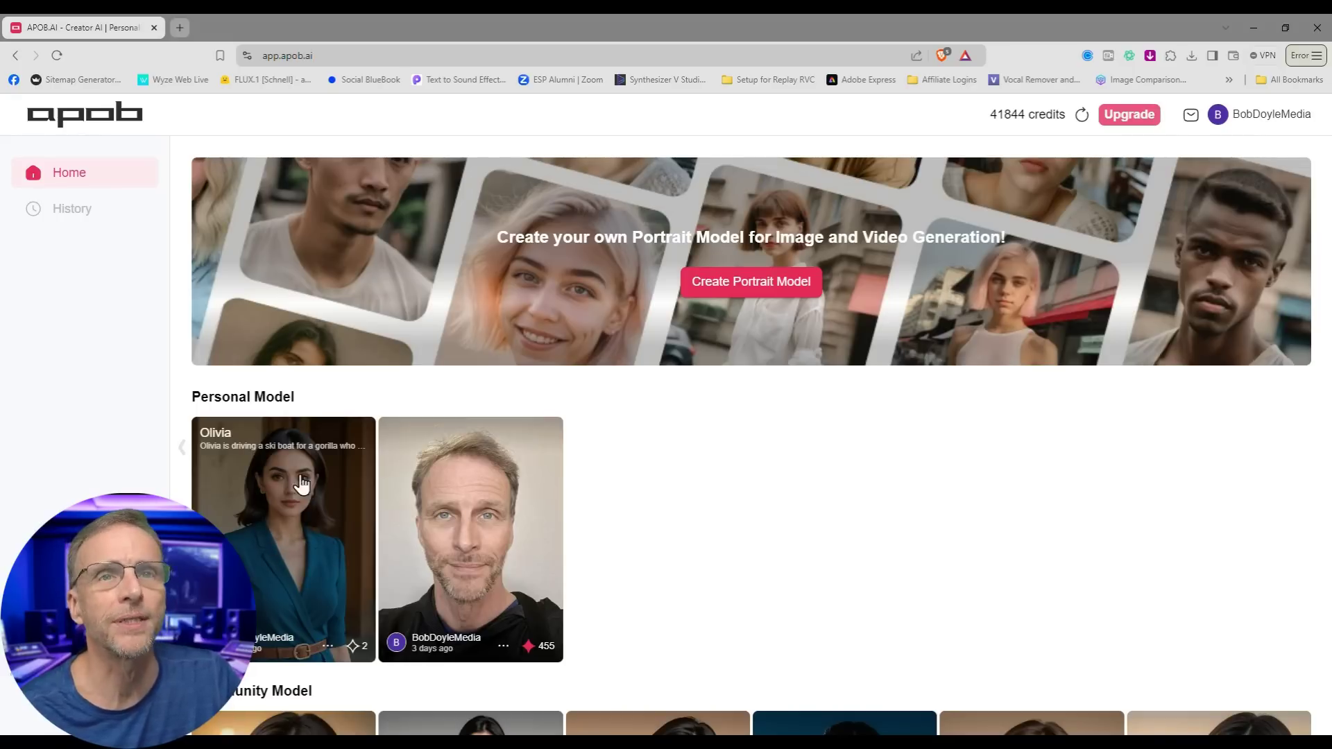
Step: Build the Abe portrait model from the bearded portrait photo, entering 'Abee is.' as its name text
{"action": "left_click", "coordinate": [760, 287]}
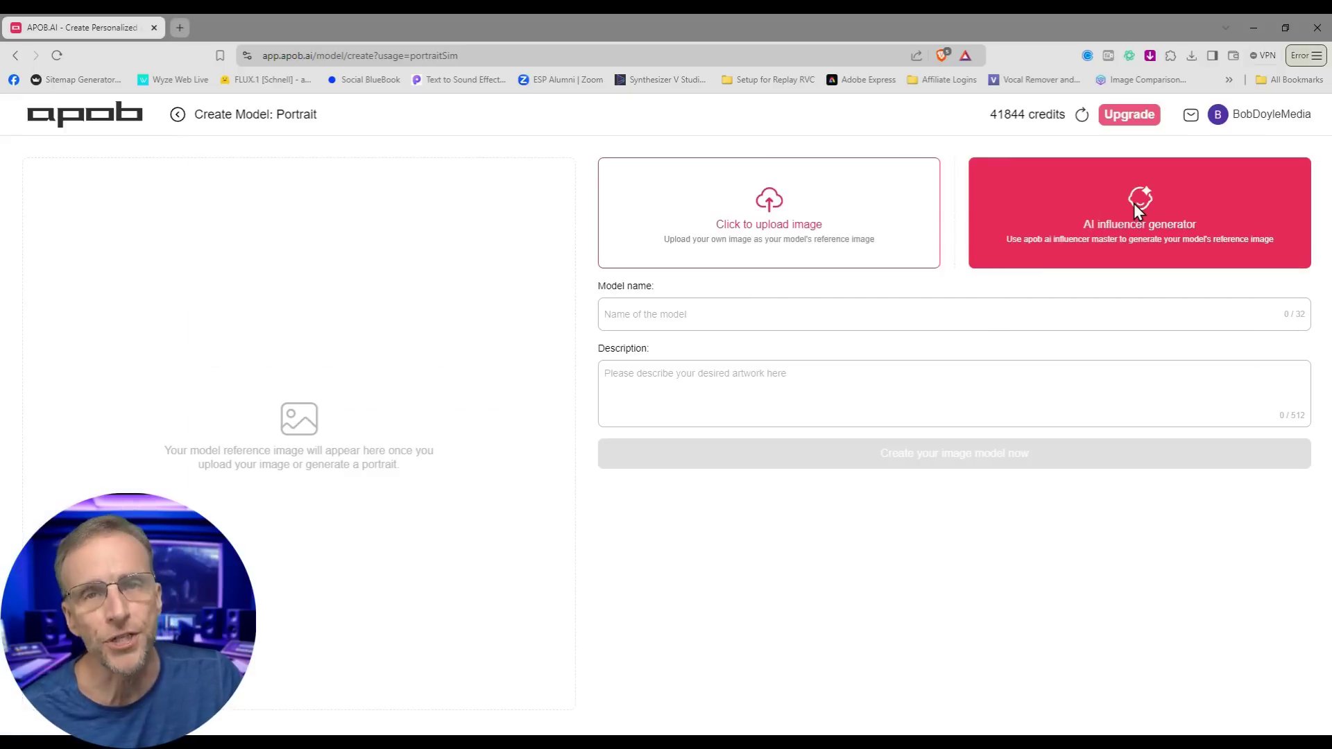
{"action": "left_click", "coordinate": [770, 213]}
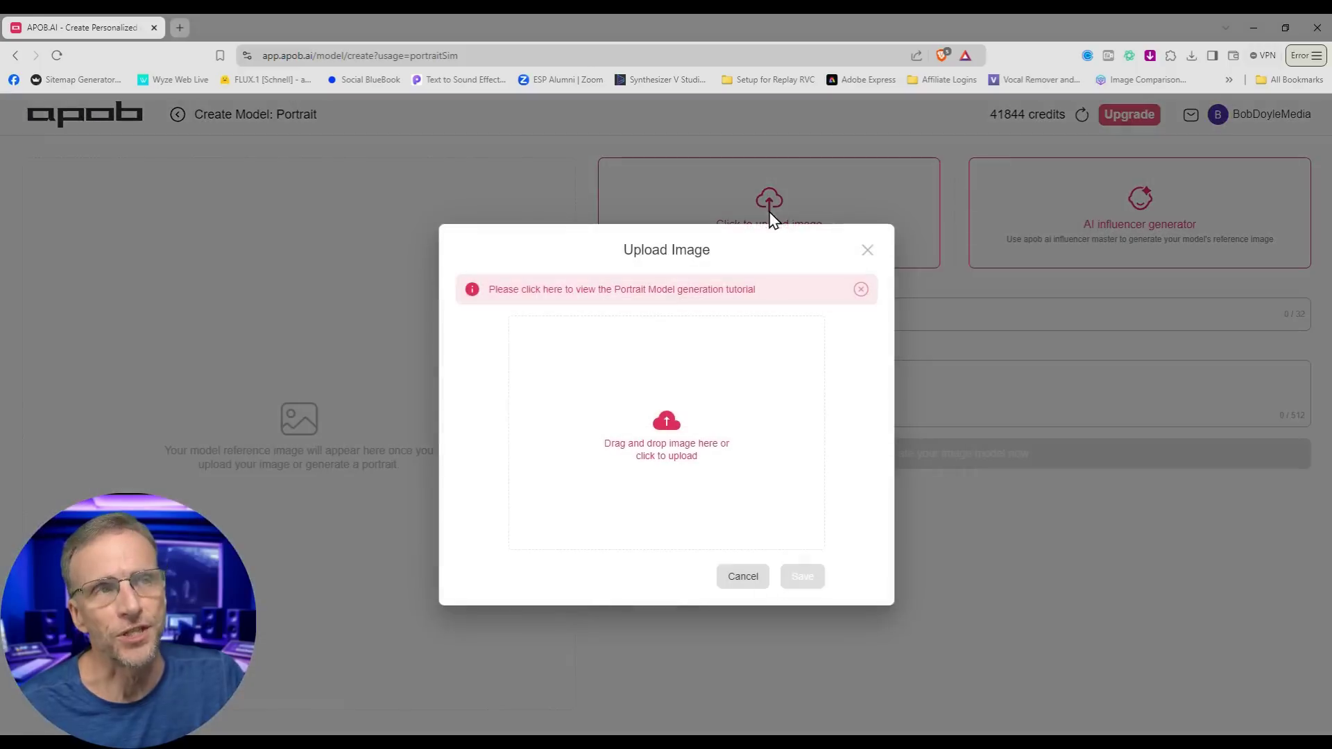
{"action": "left_click", "coordinate": [664, 445]}
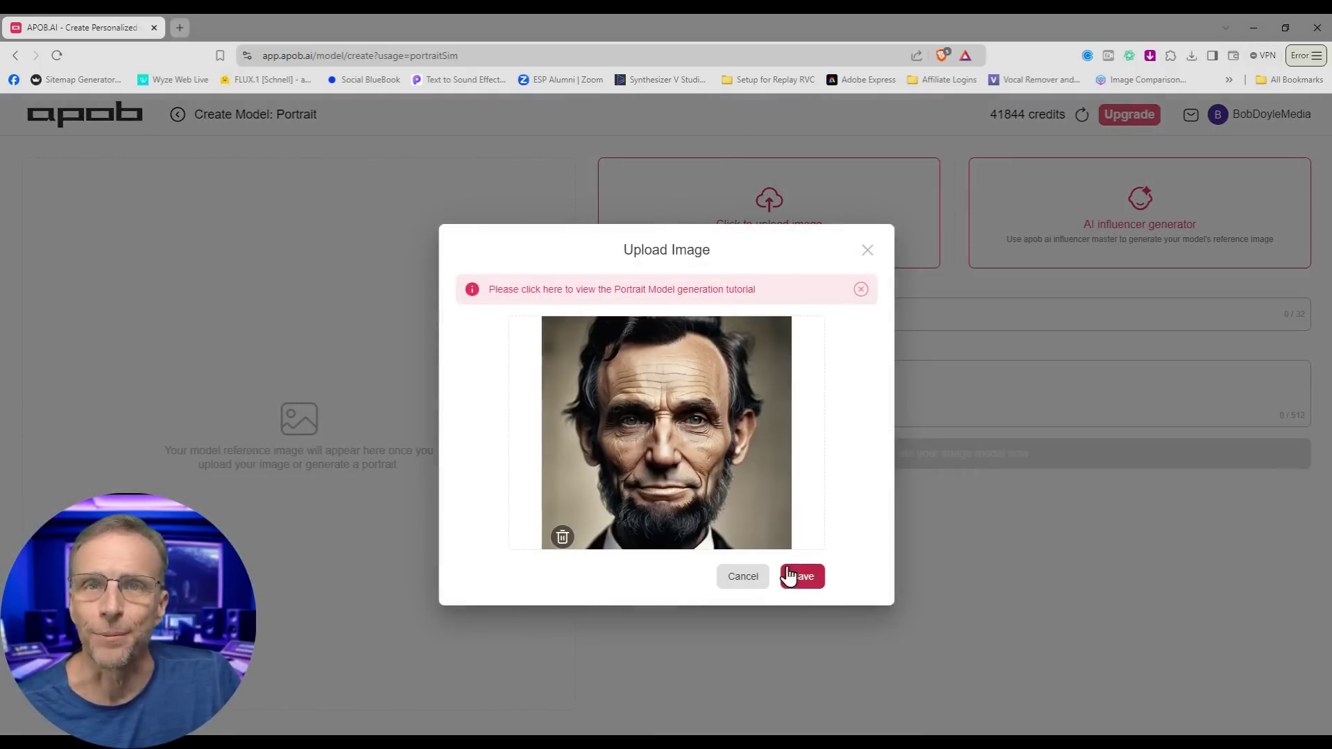
{"action": "left_click", "coordinate": [791, 576]}
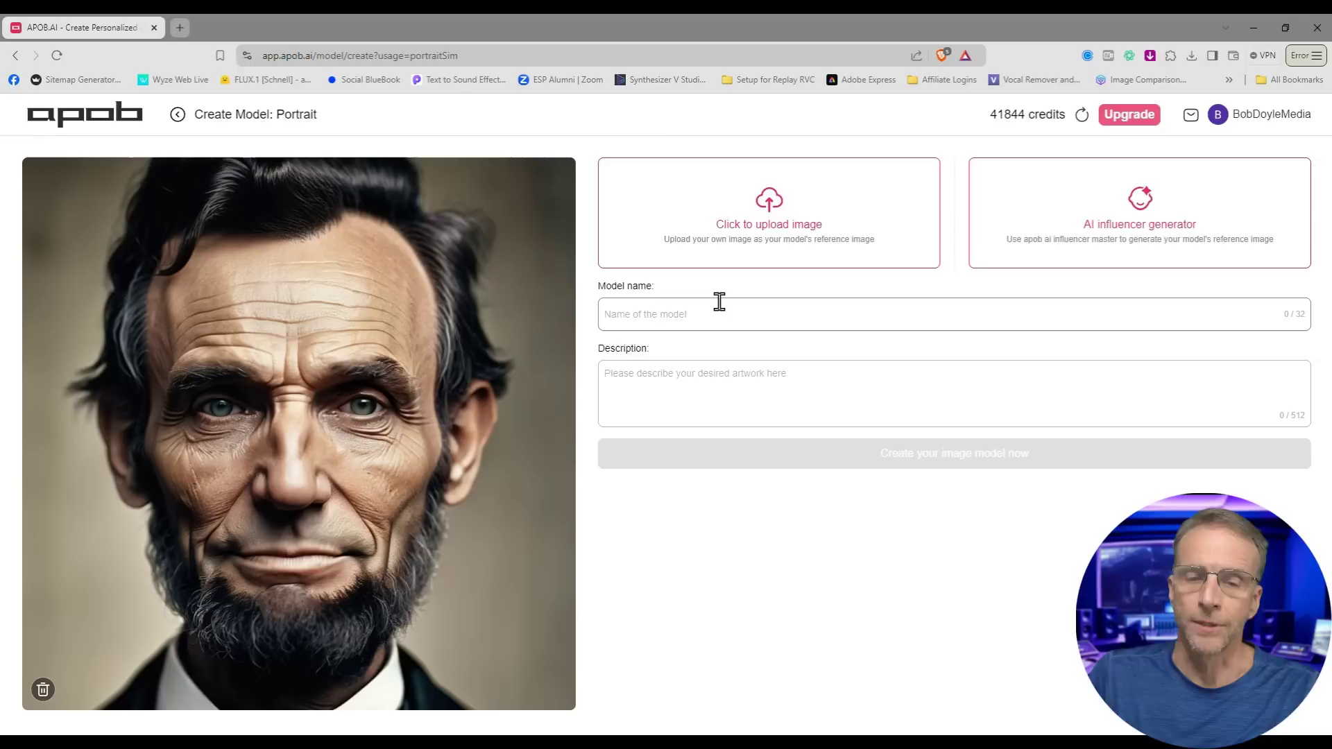
{"action": "left_click", "coordinate": [719, 301]}
{"action": "type", "text": "Abe"}
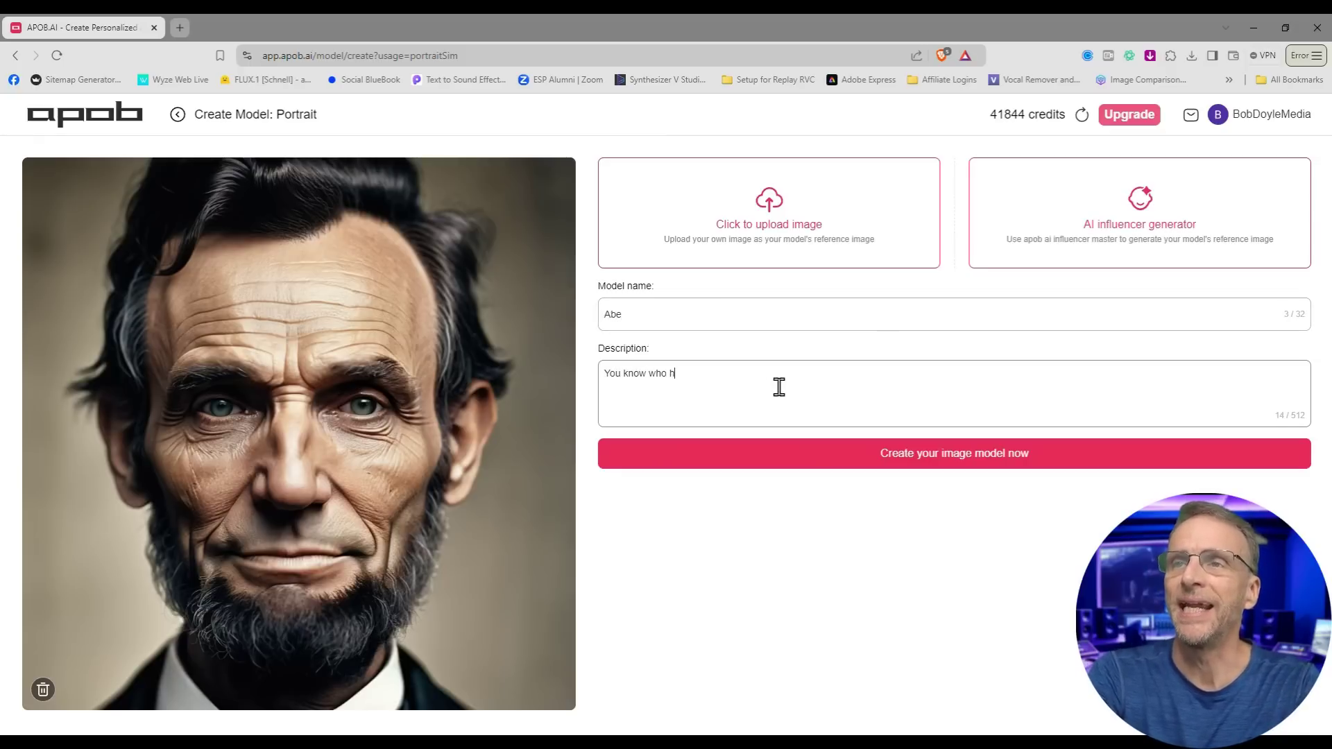
{"action": "type", "text": "e is."}
{"action": "left_click", "coordinate": [962, 458]}
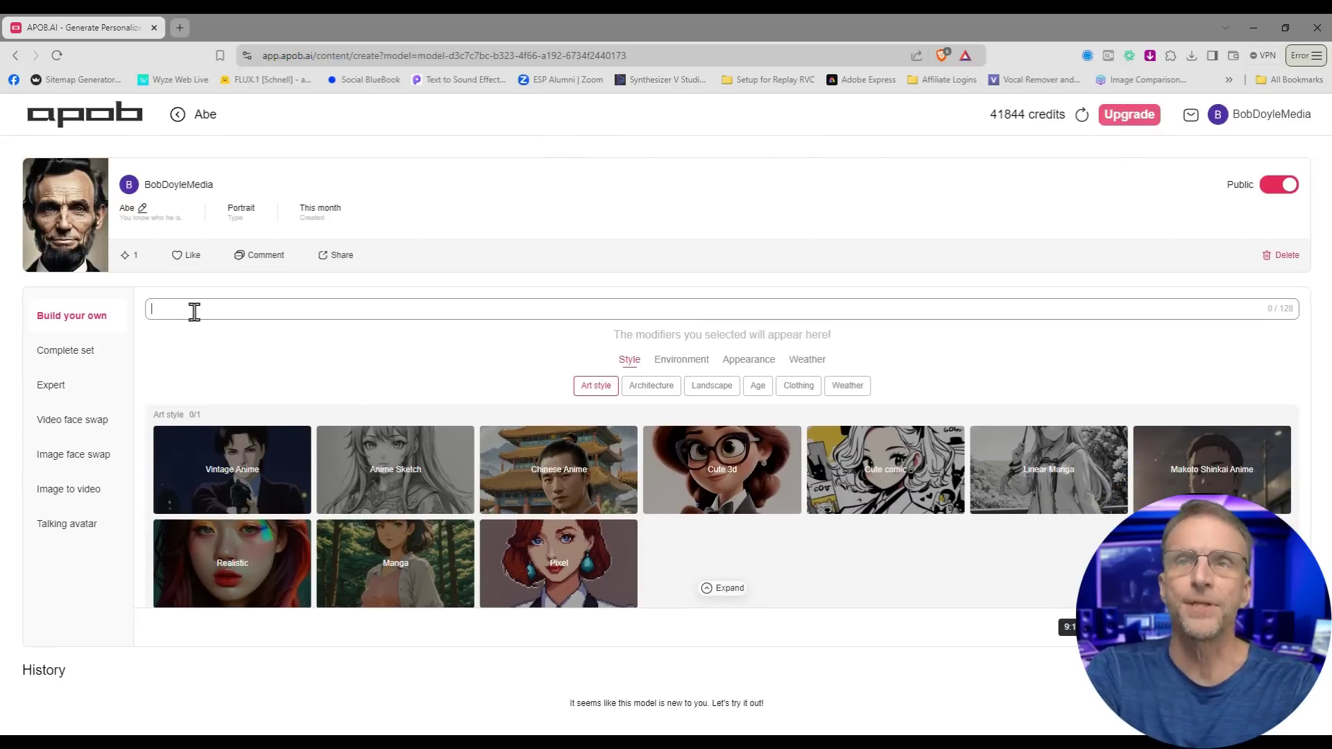
Step: Generate 1024 x 1024 Abe theater images from an Expert prompt and send the first to Video Generation
{"action": "left_click", "coordinate": [51, 386]}
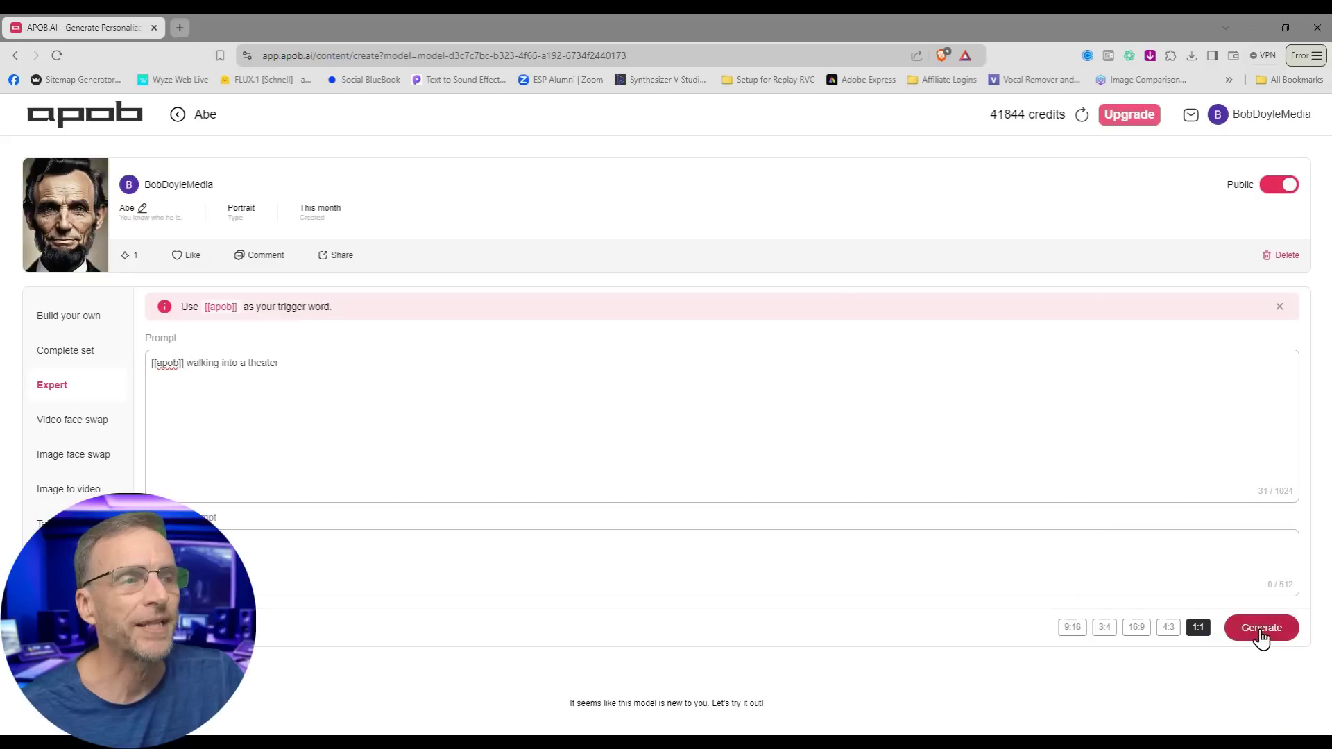
{"action": "left_click", "coordinate": [1260, 628]}
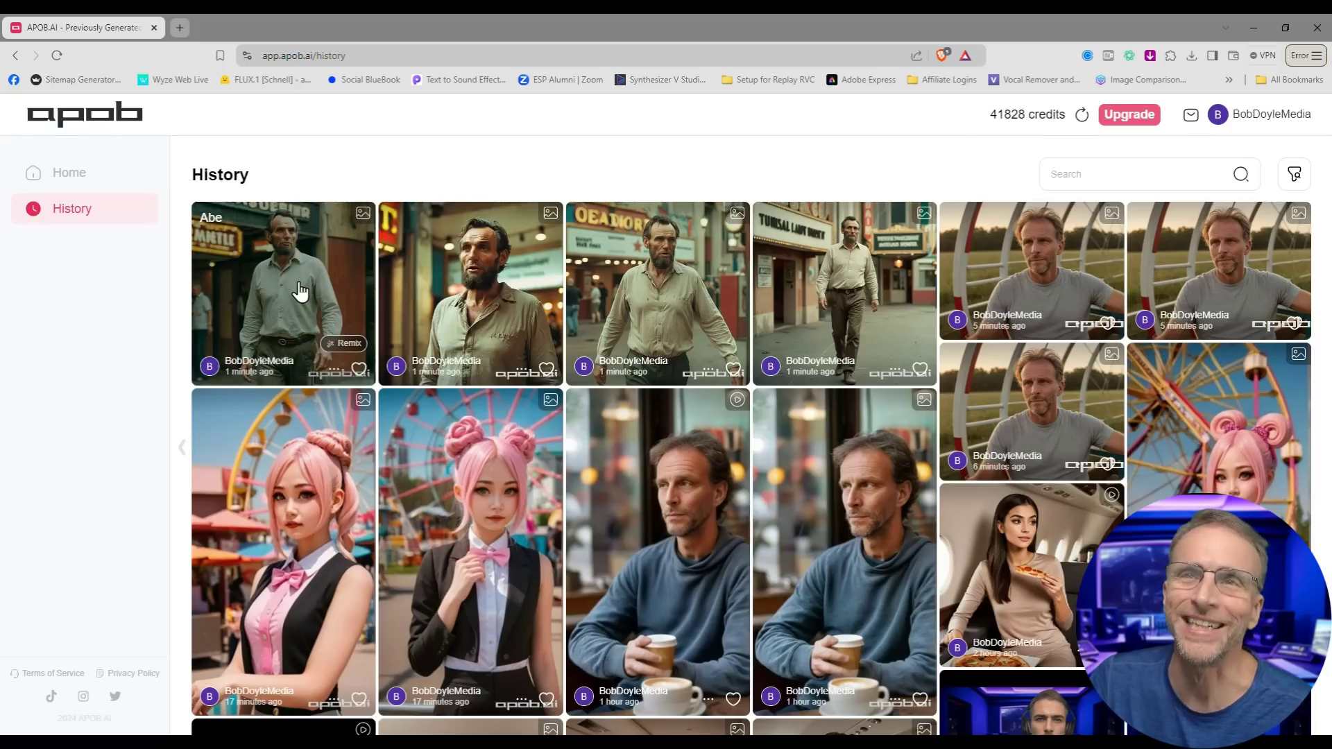
{"action": "left_click", "coordinate": [300, 292]}
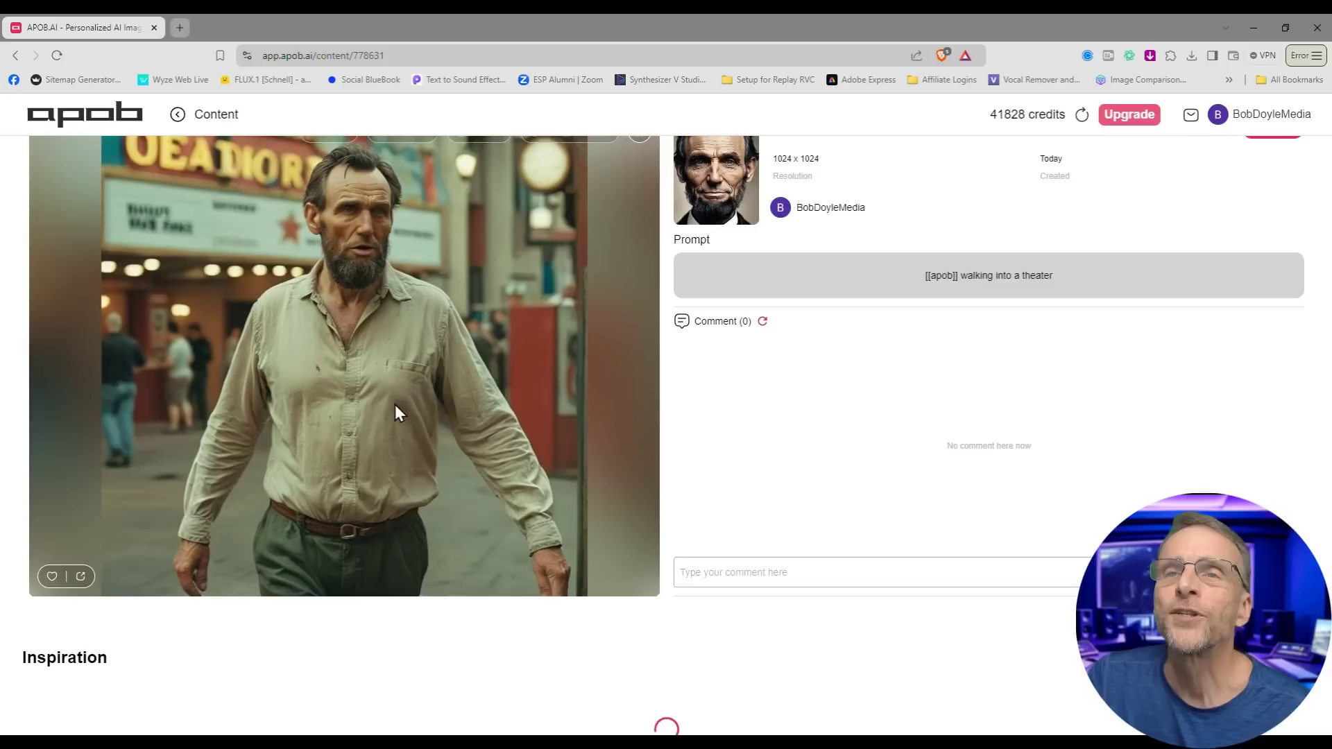
{"action": "scroll", "coordinate": [406, 463], "scroll_direction": "up", "scroll_amount": 1}
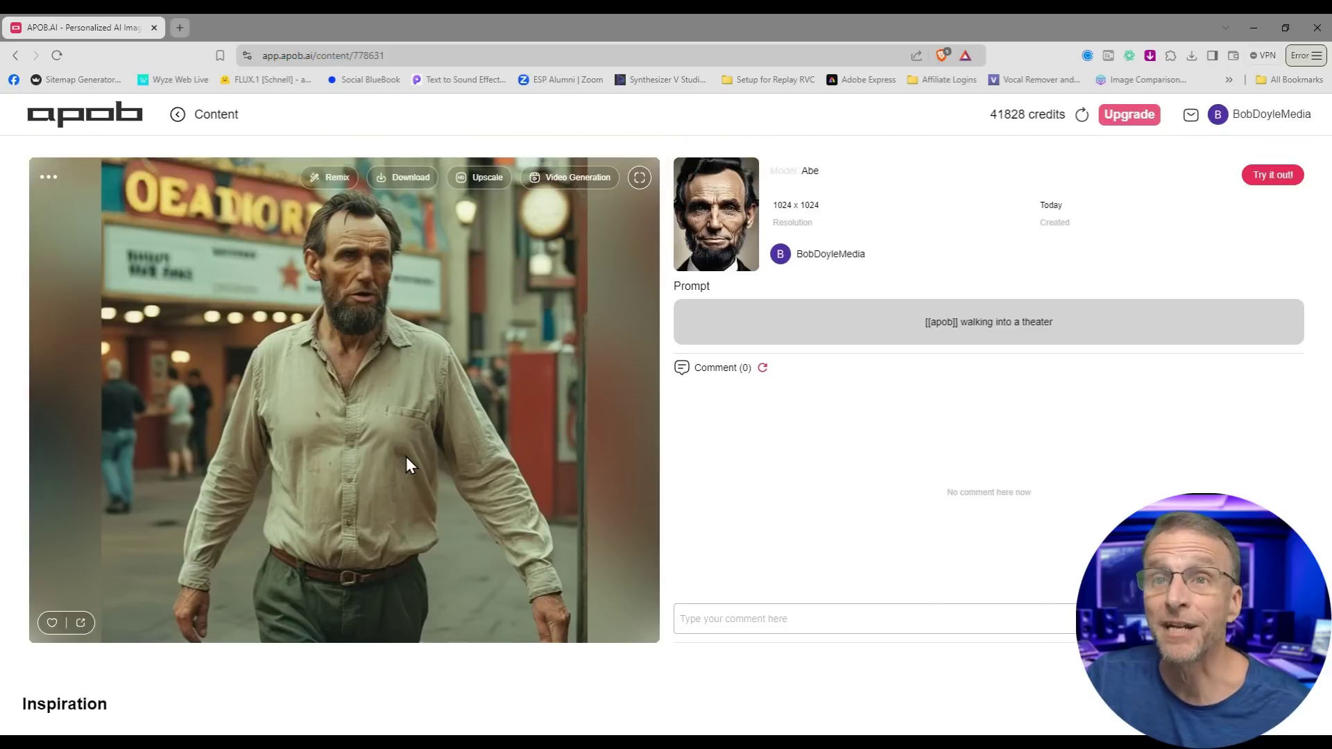
{"action": "left_click", "coordinate": [566, 183]}
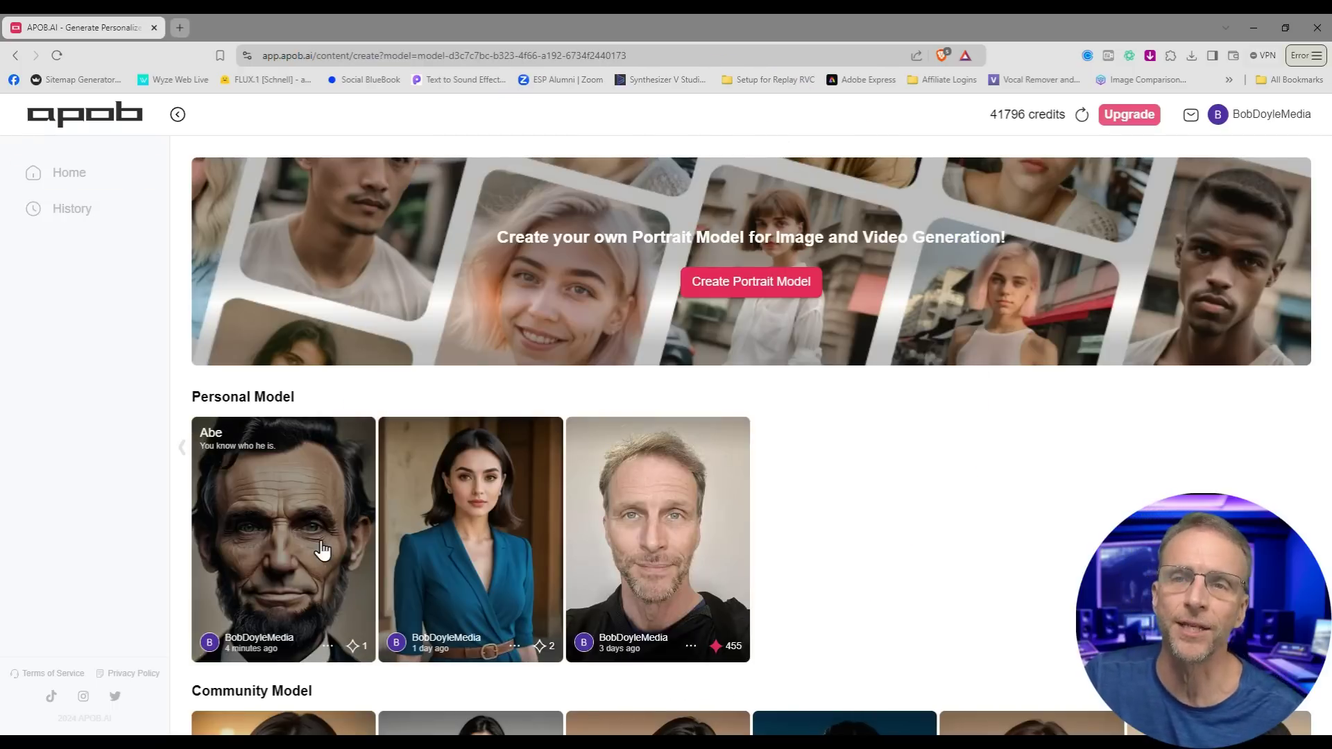
Step: Open Abe's Video face swap tool and play earlier studio face-swap videos from History with sound
{"action": "left_click", "coordinate": [321, 550]}
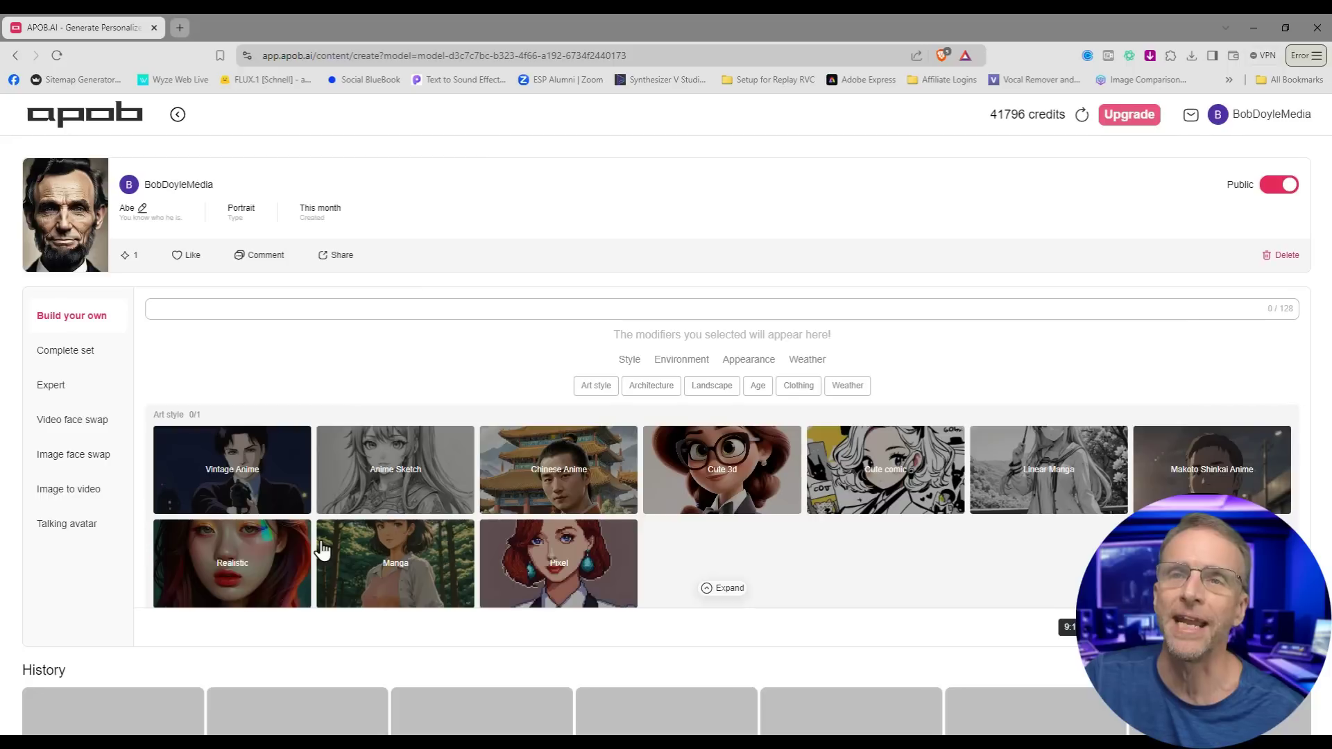
{"action": "left_click", "coordinate": [83, 421]}
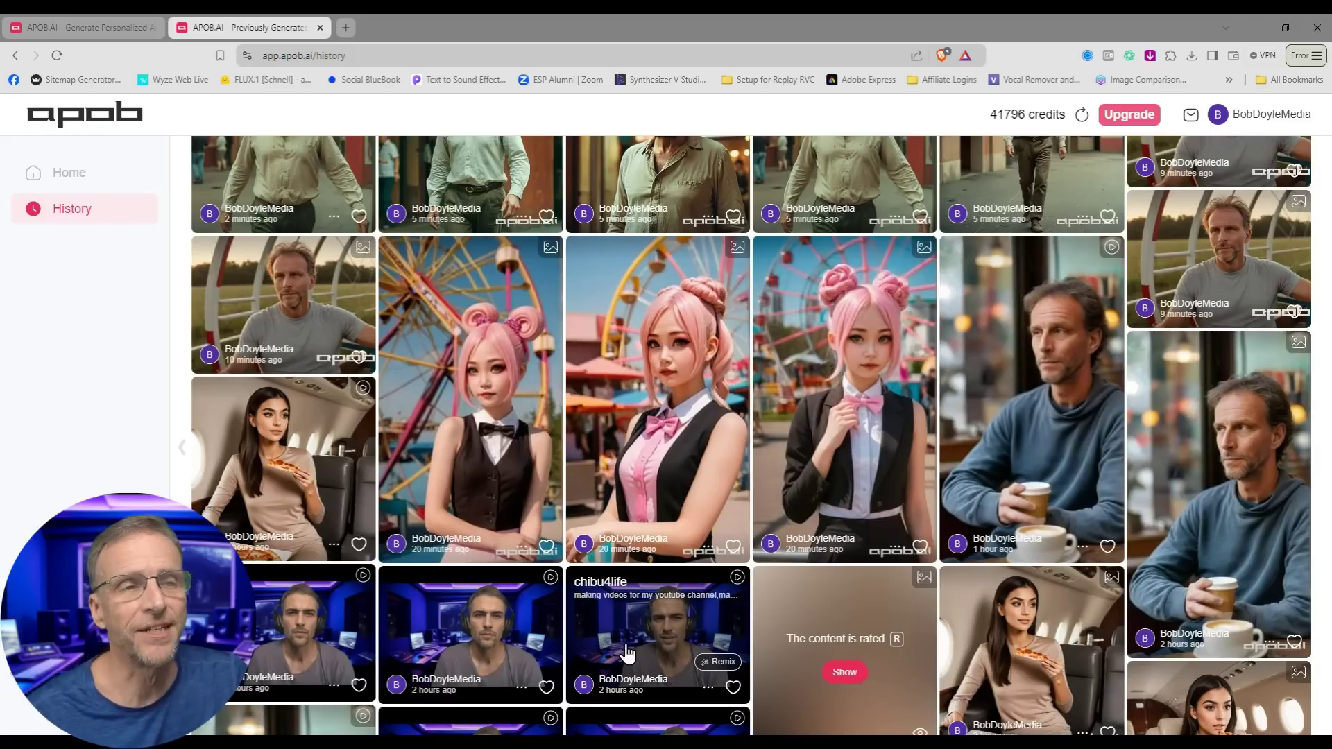
{"action": "left_click", "coordinate": [679, 620]}
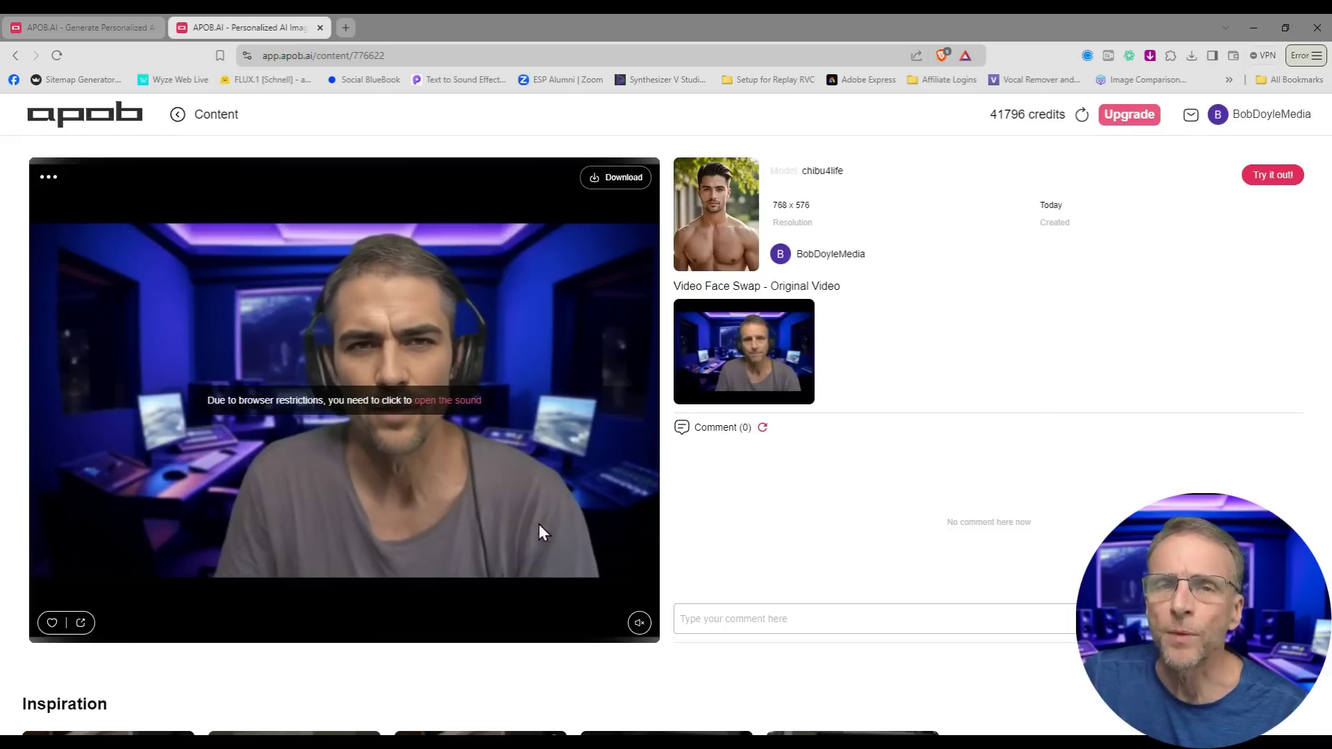
{"action": "left_click", "coordinate": [464, 402]}
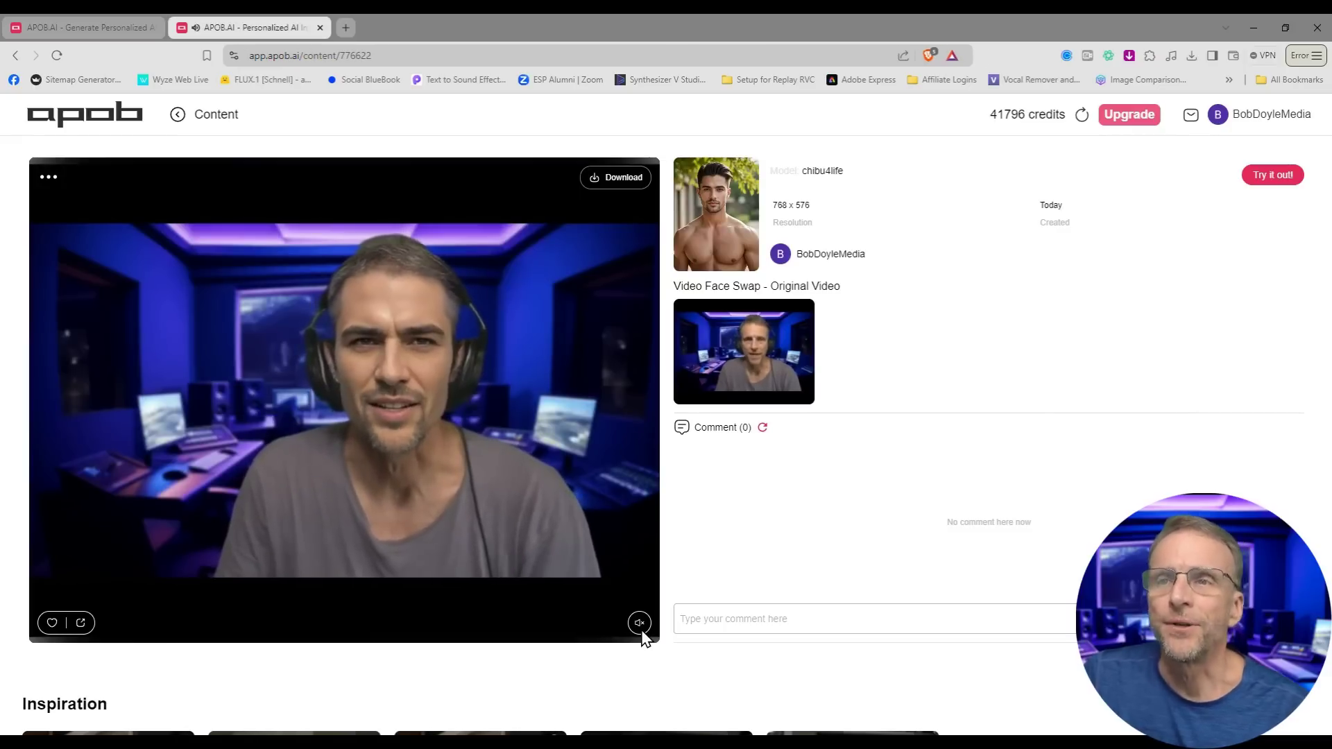
{"action": "left_click", "coordinate": [639, 623]}
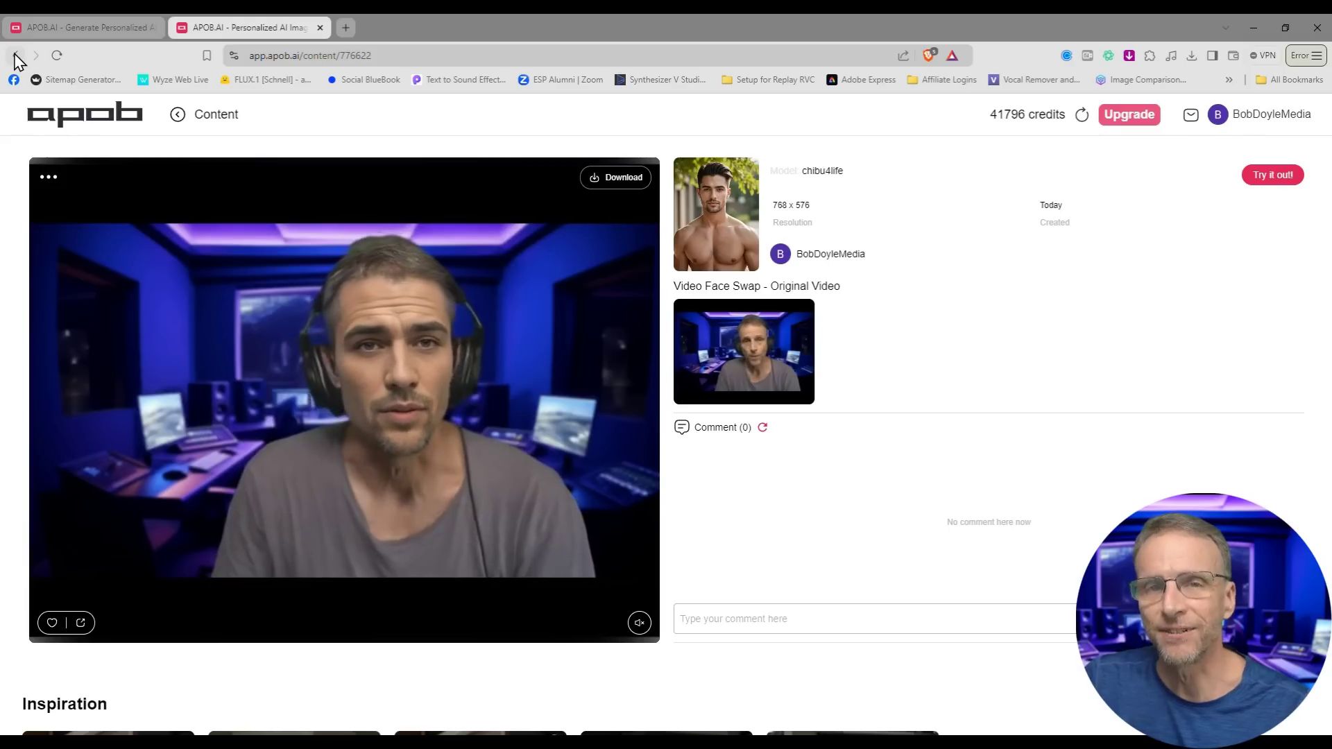
{"action": "left_click", "coordinate": [16, 55]}
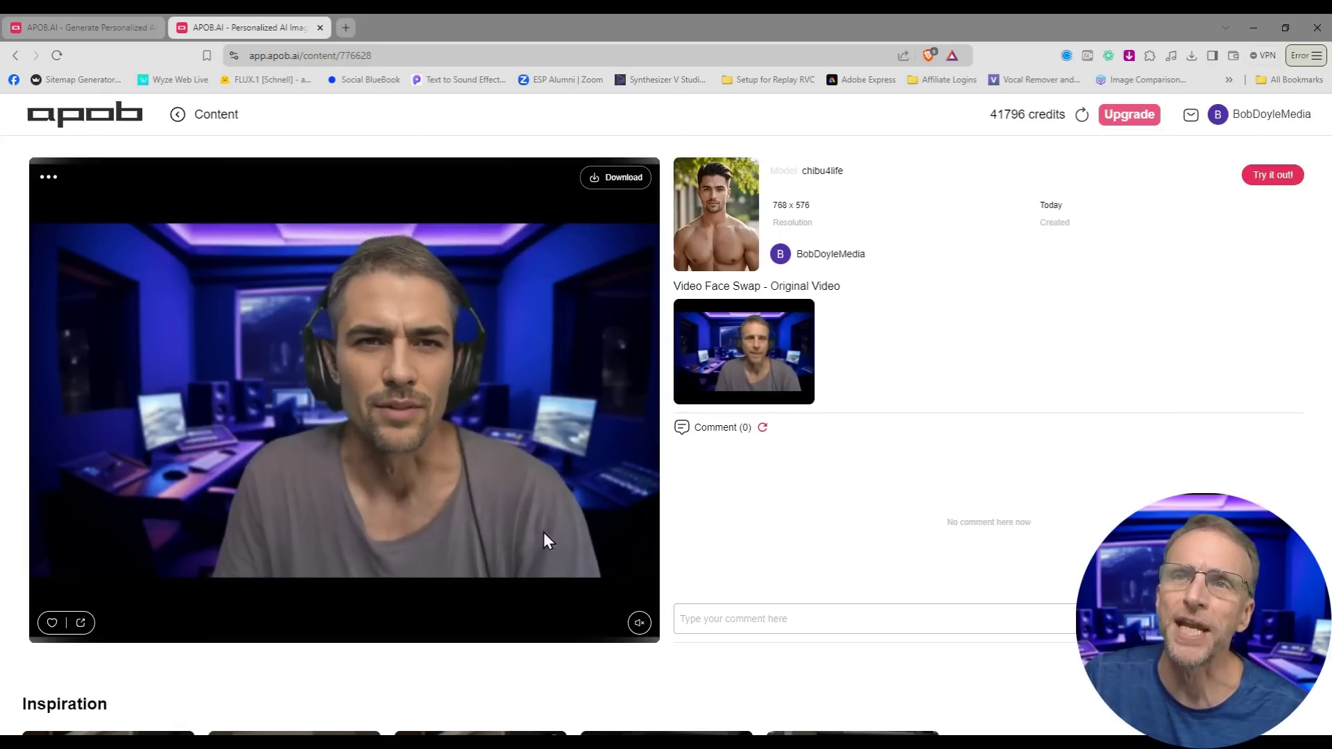
Step: Start the Ultra-quality Abe face swap of the studio video, then download the Abe theater video as MP4
{"action": "left_click", "coordinate": [641, 624]}
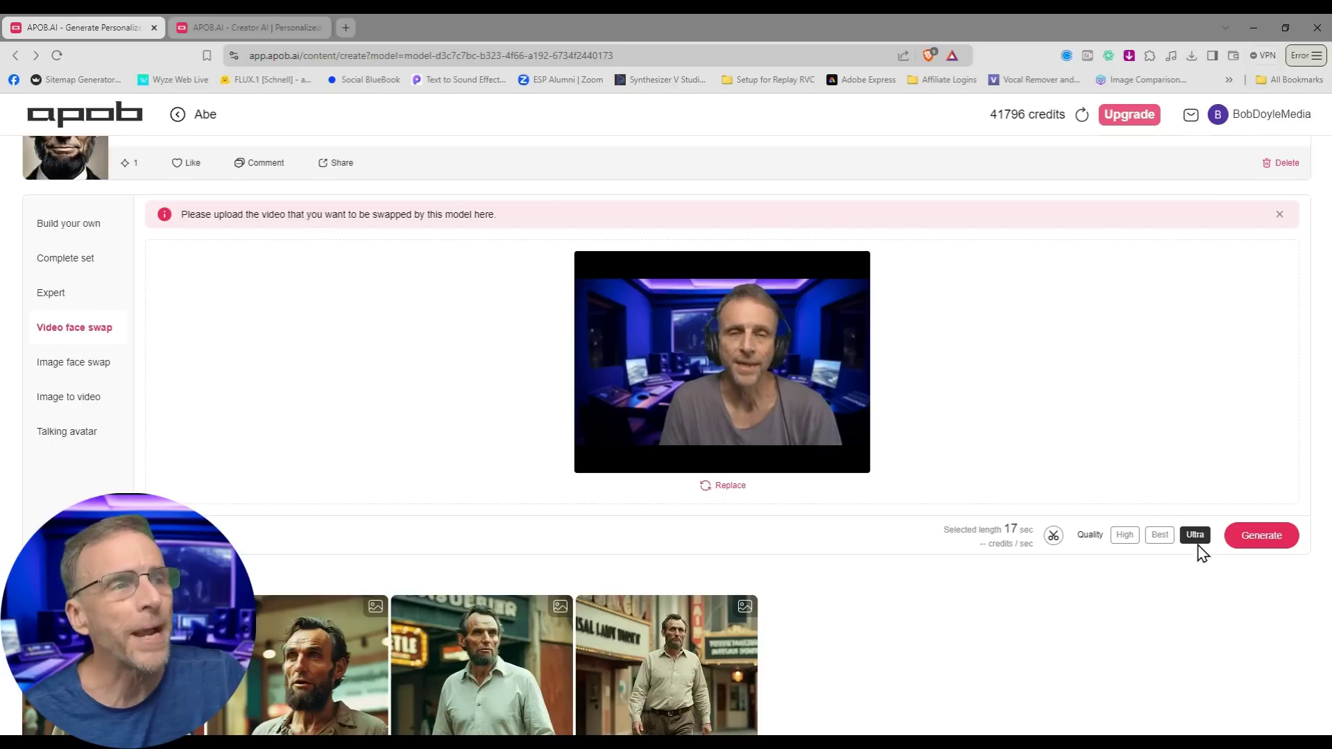
{"action": "left_click", "coordinate": [1255, 542]}
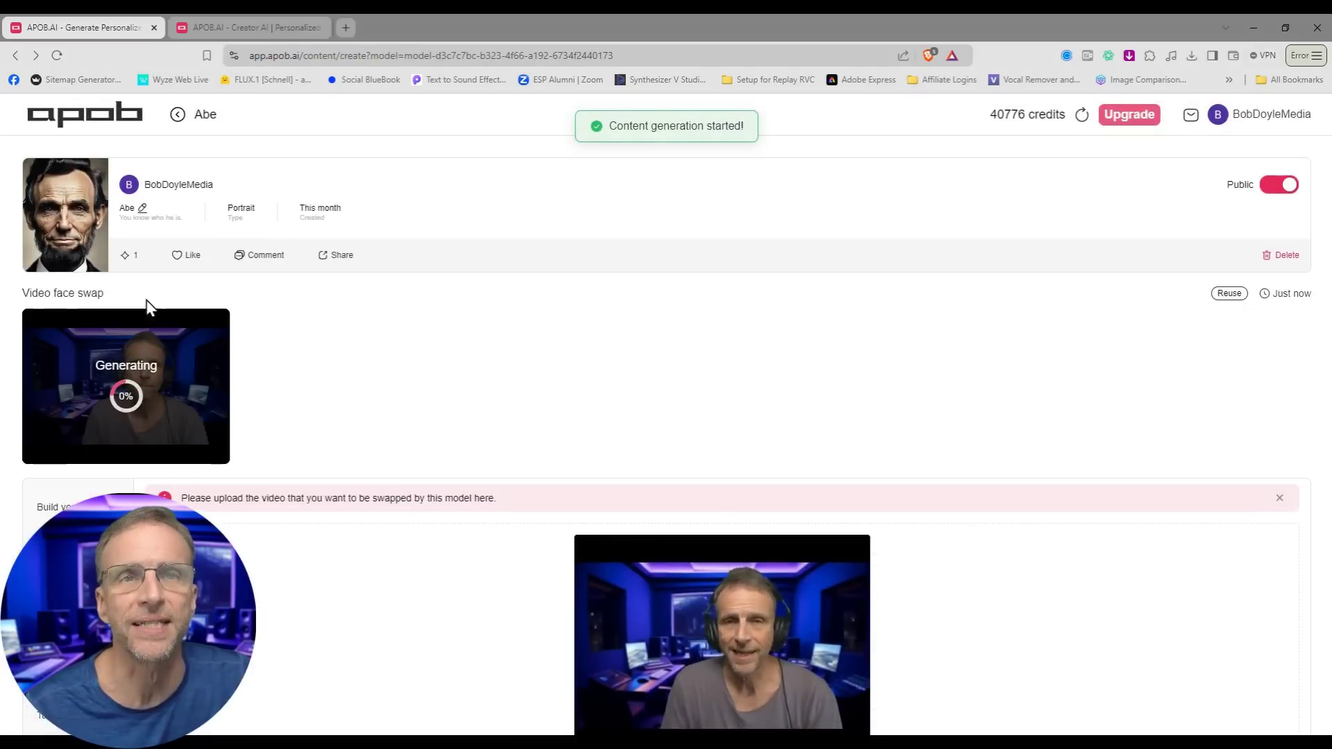
{"action": "left_click", "coordinate": [54, 131]}
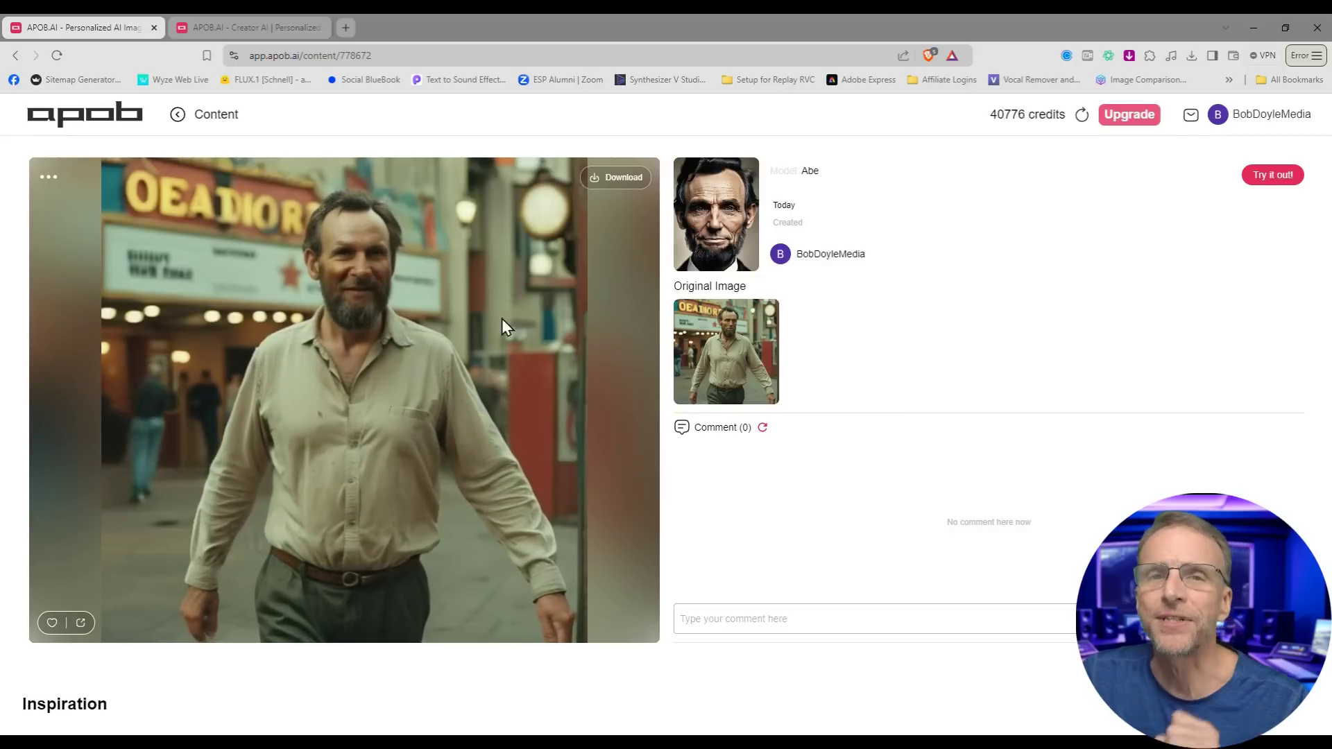
{"action": "left_click", "coordinate": [620, 180]}
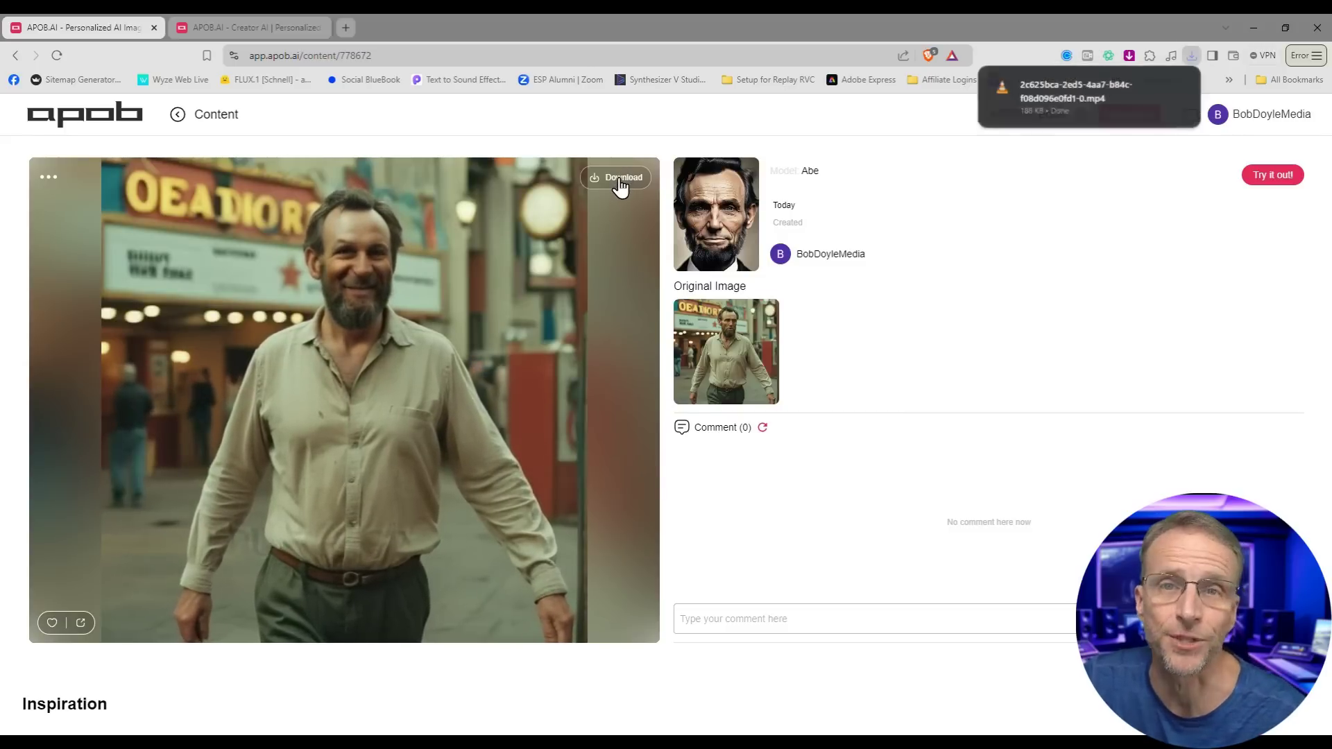
{"action": "left_click", "coordinate": [178, 114]}
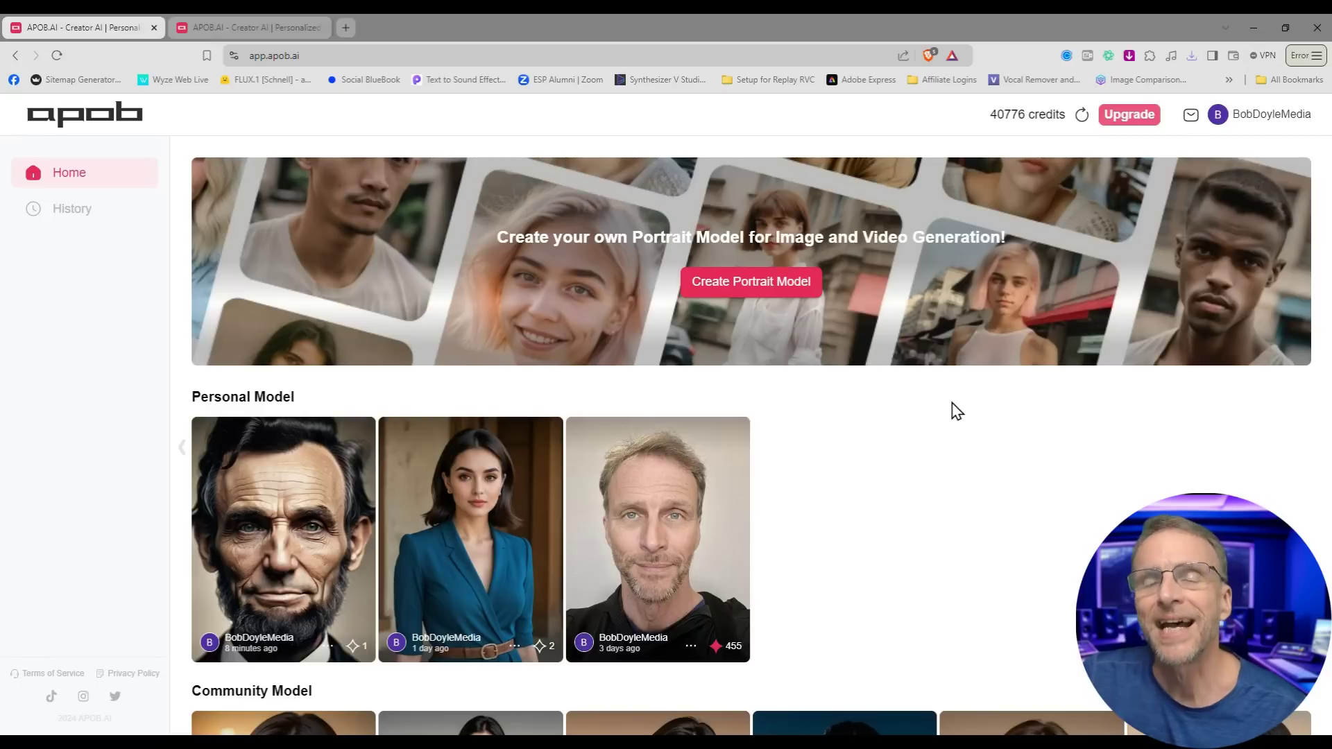
Step: Open the middle-aged man's portrait model in Video face swap mode
{"action": "scroll", "coordinate": [943, 526], "scroll_direction": "down", "scroll_amount": 3}
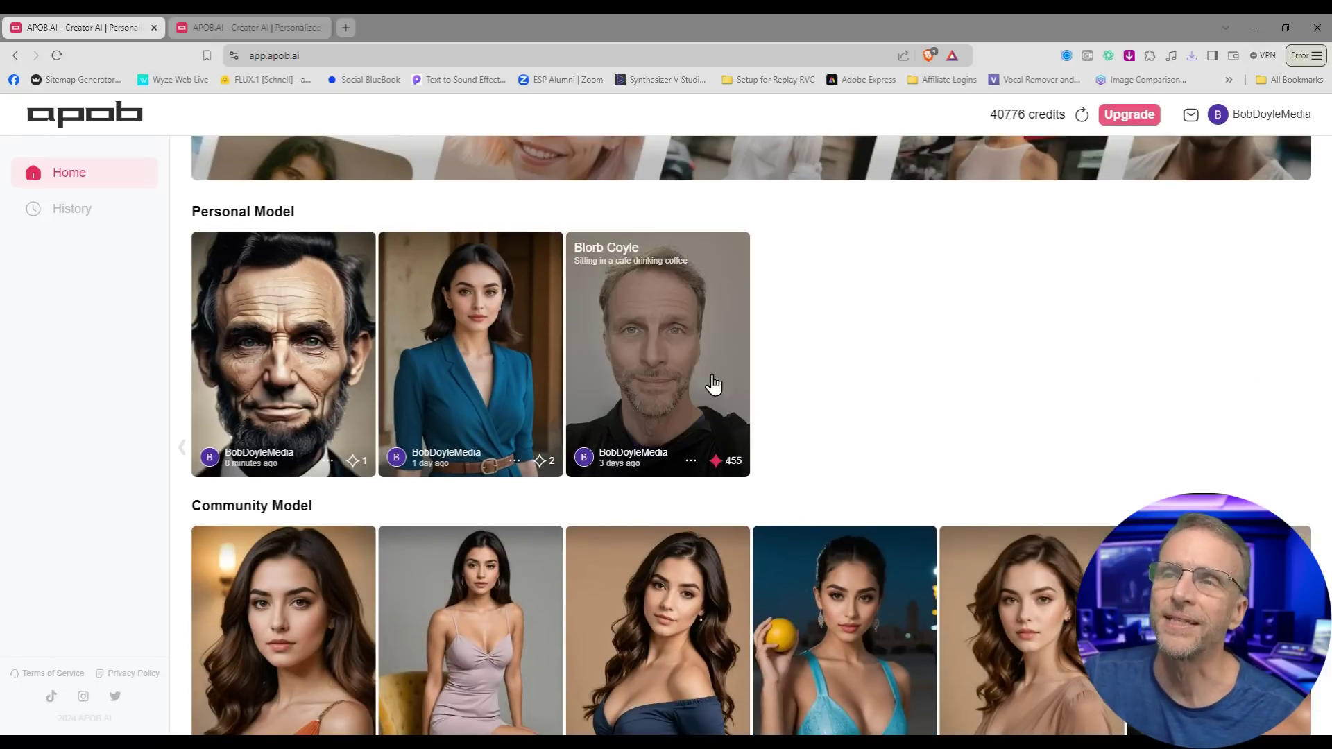
{"action": "left_click", "coordinate": [673, 339]}
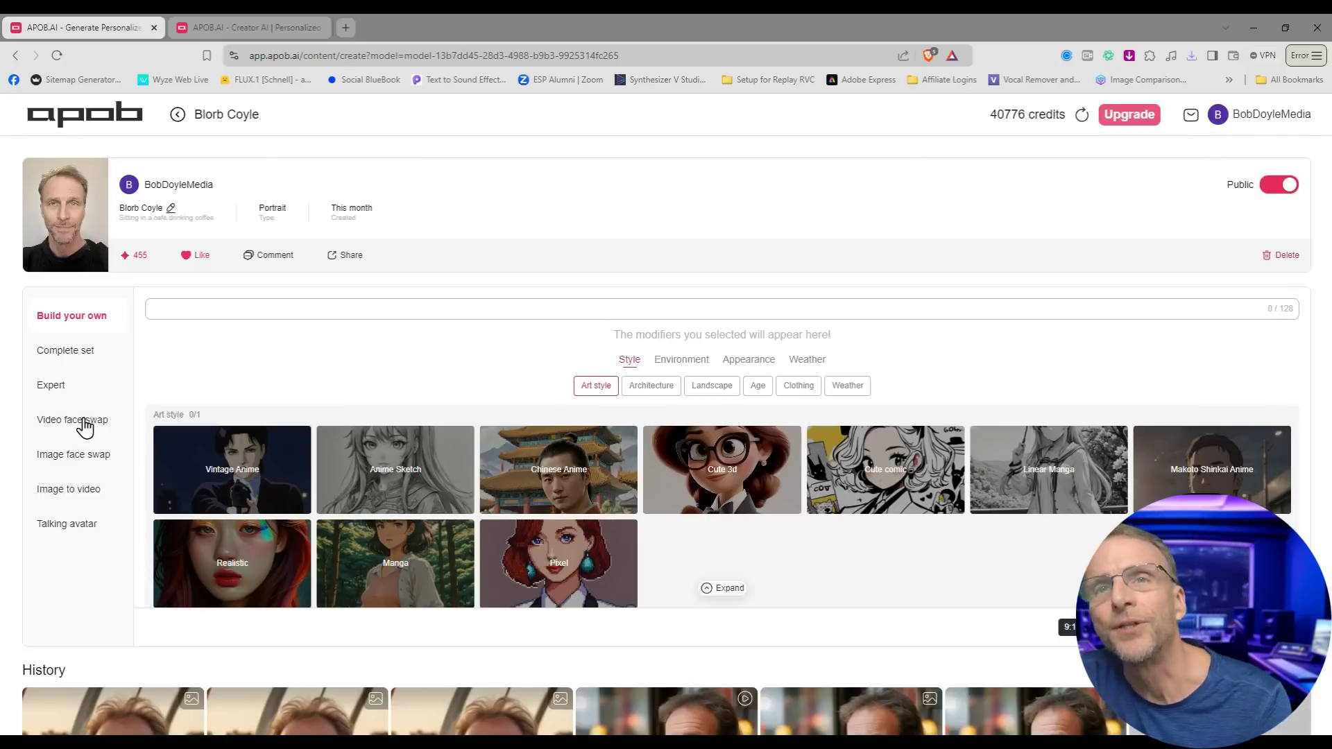
{"action": "left_click", "coordinate": [76, 420]}
Step: Upload the downloaded walking-man MP4 and generate the face-swap video
{"action": "left_click", "coordinate": [1192, 55]}
{"action": "left_click_drag", "start_coordinate": [1075, 119], "coordinate": [792, 559]}
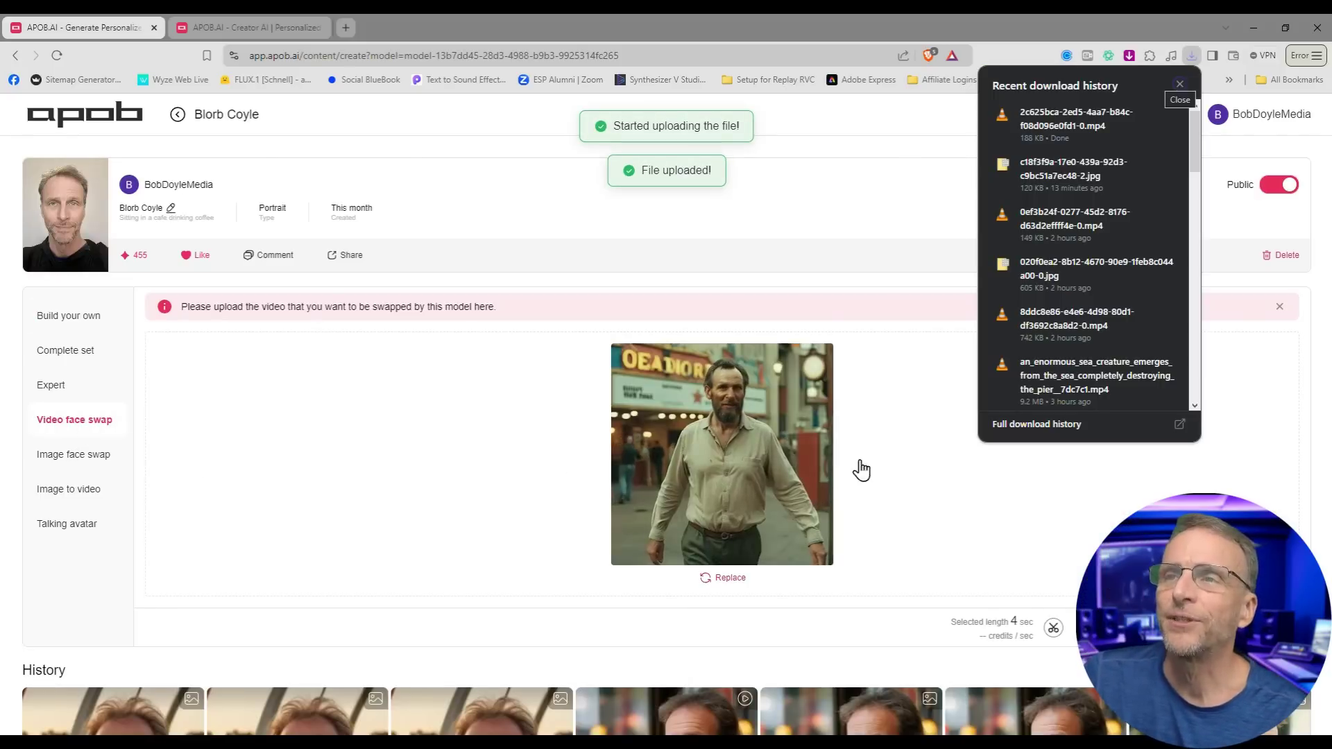
{"action": "left_click", "coordinate": [1194, 628]}
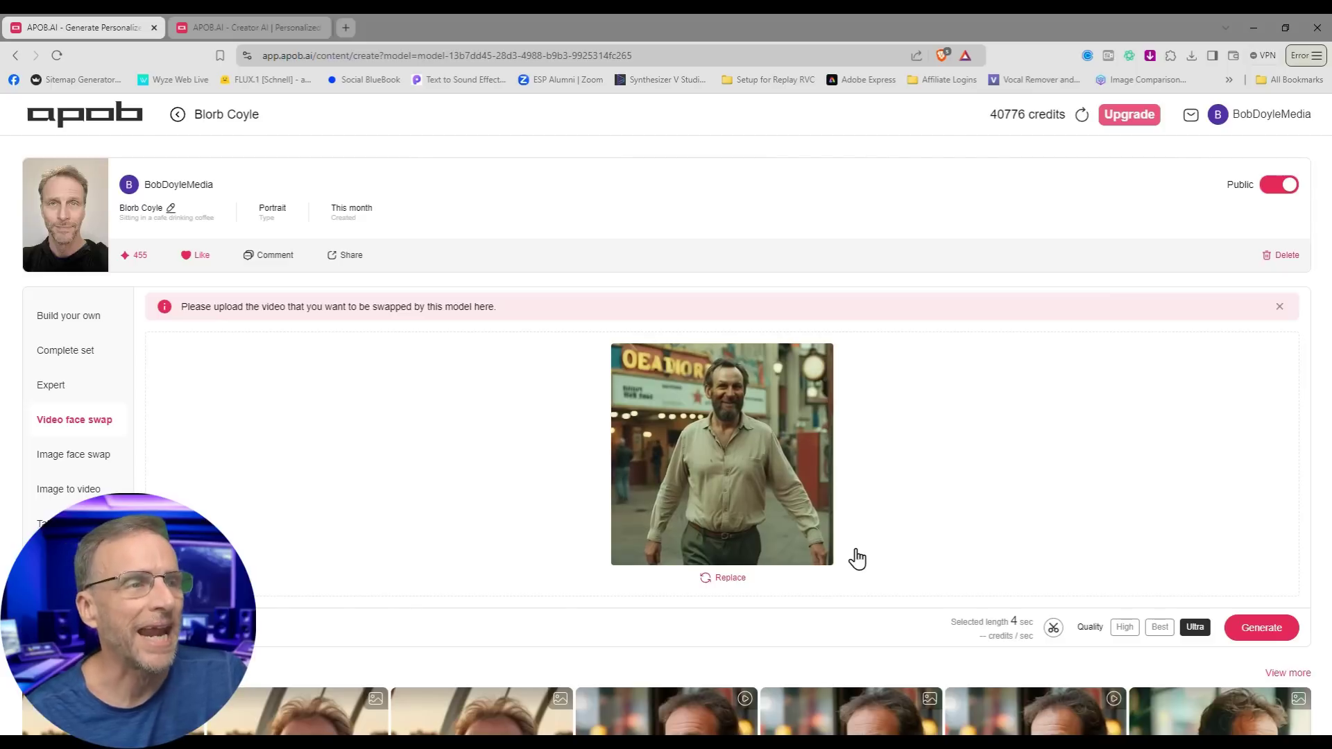
{"action": "left_click", "coordinate": [1279, 633]}
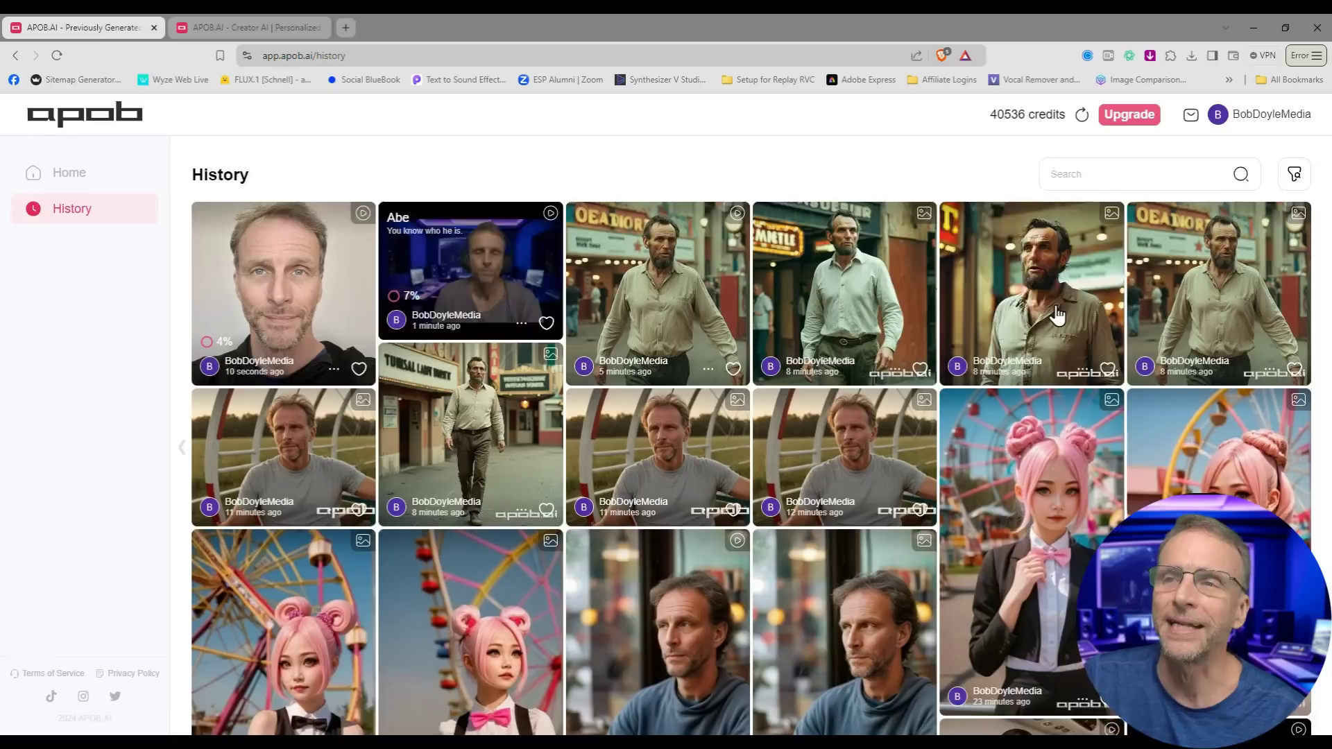
{"action": "scroll", "coordinate": [1055, 315], "scroll_direction": "down", "scroll_amount": 7}
{"action": "scroll", "coordinate": [1056, 316], "scroll_direction": "down", "scroll_amount": 2}
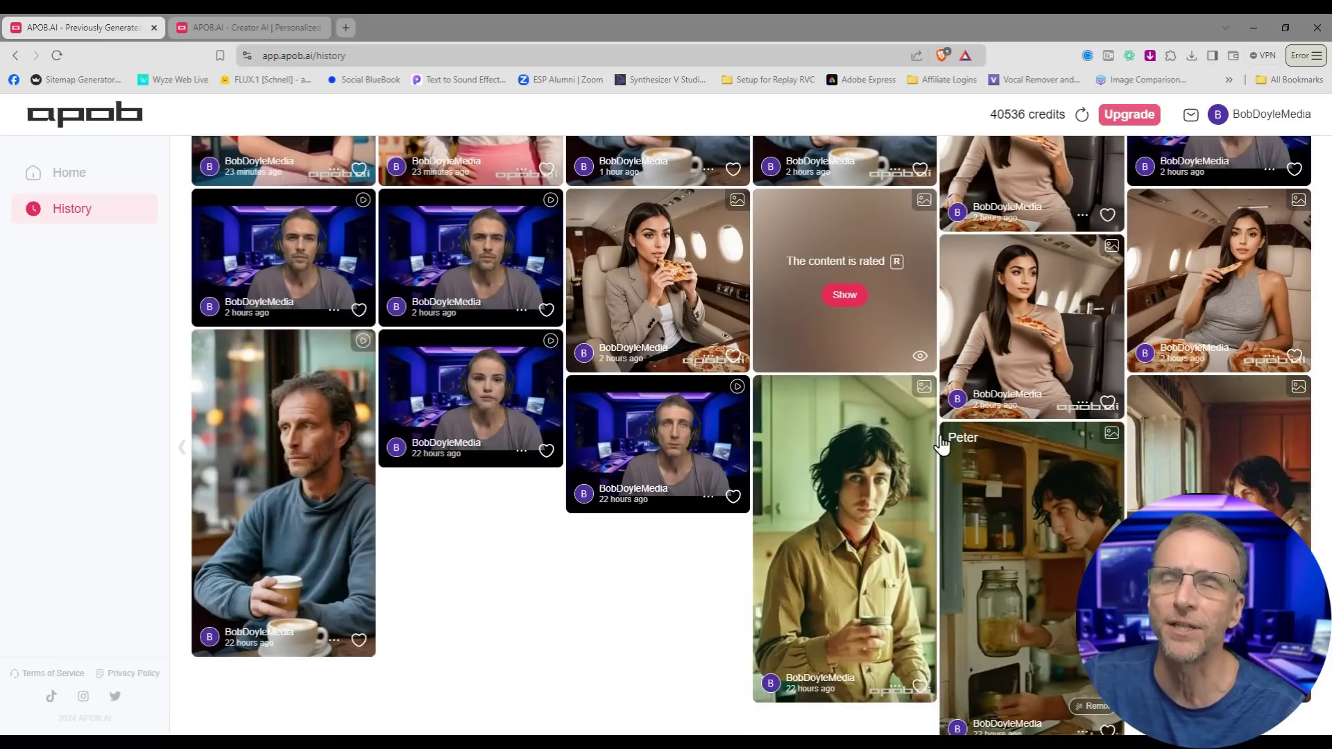
Step: Unhide the R-rated and two PG-13 History images, view the jet-ski image, then start a portrait model
{"action": "left_click", "coordinate": [839, 296]}
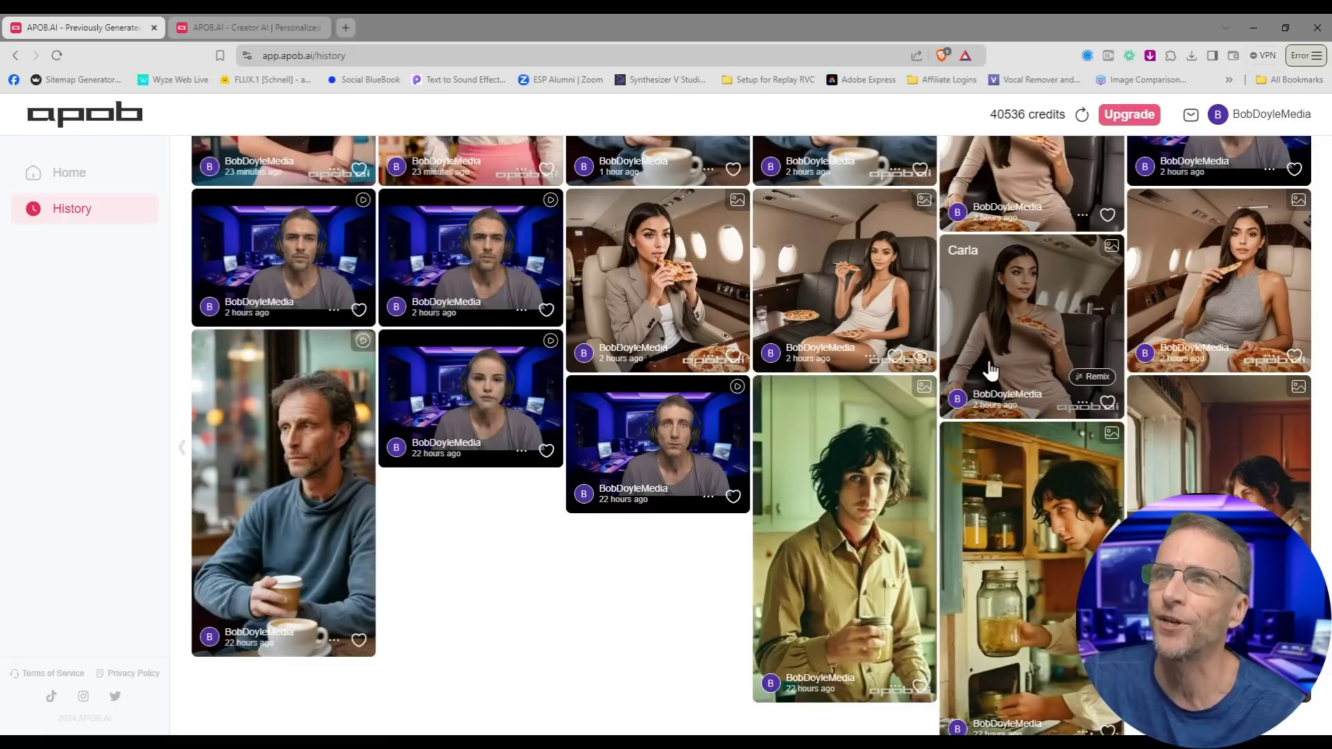
{"action": "scroll", "coordinate": [972, 355], "scroll_direction": "down", "scroll_amount": 2}
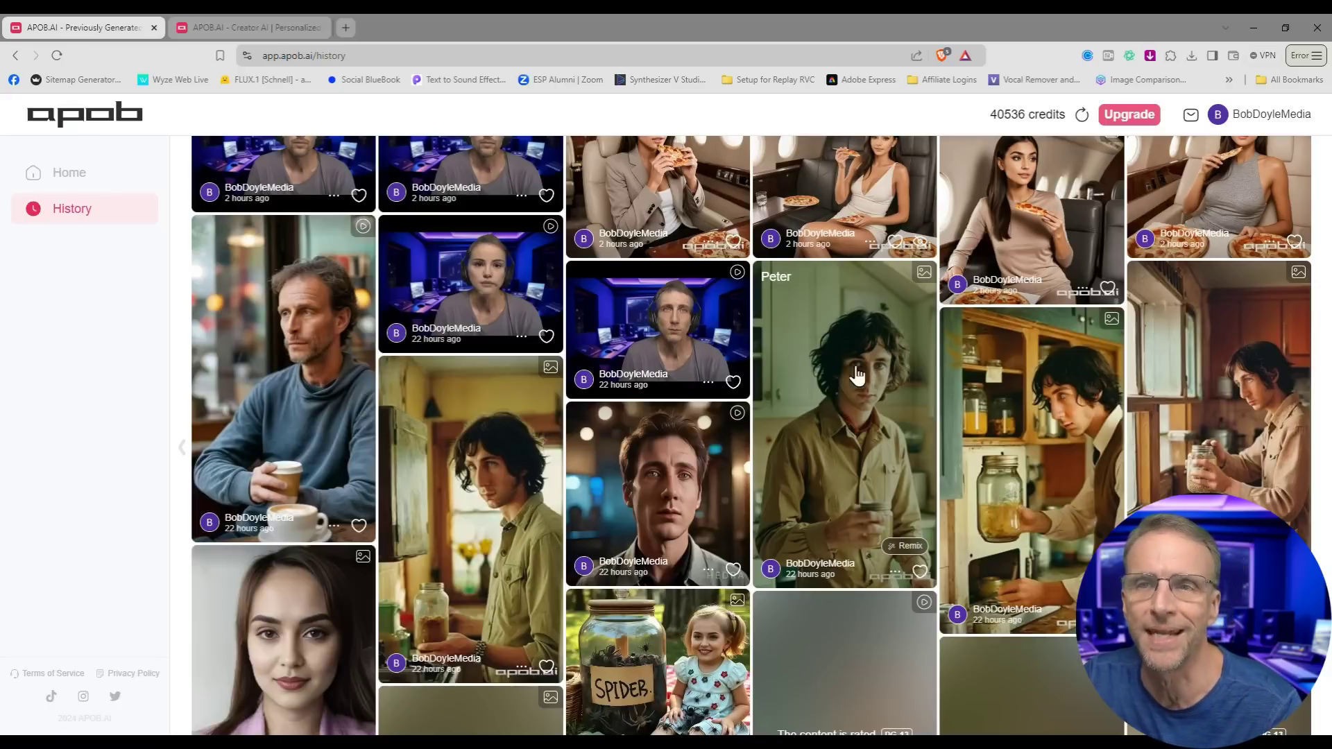
{"action": "scroll", "coordinate": [749, 378], "scroll_direction": "down", "scroll_amount": 6}
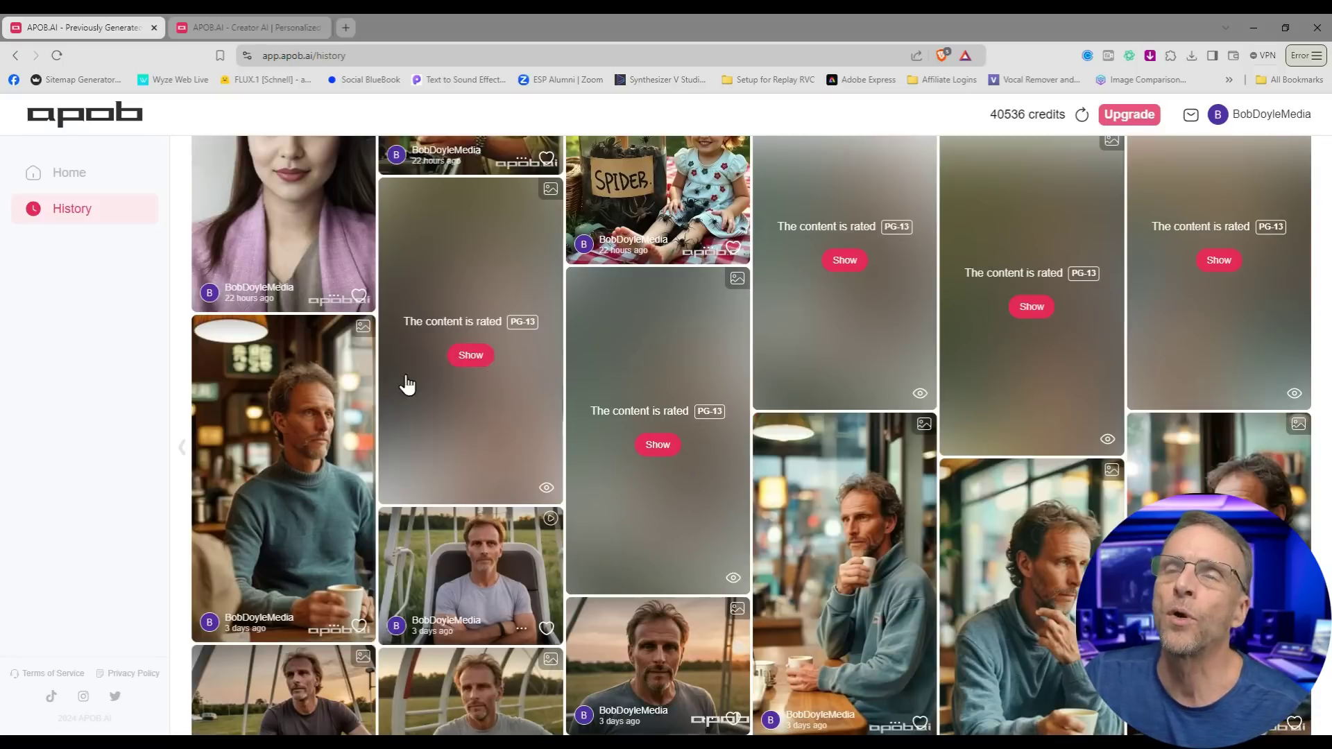
{"action": "left_click", "coordinate": [468, 367]}
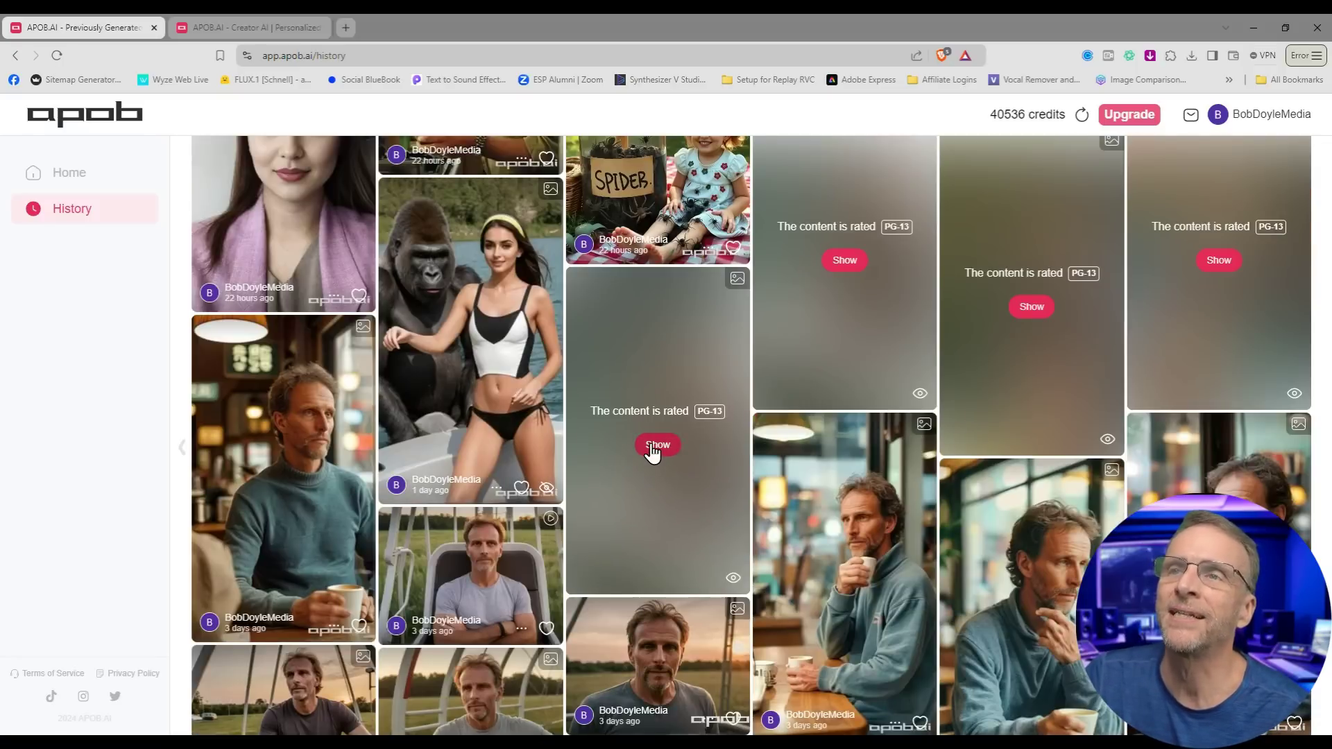
{"action": "left_click", "coordinate": [652, 450]}
{"action": "left_click", "coordinate": [652, 453]}
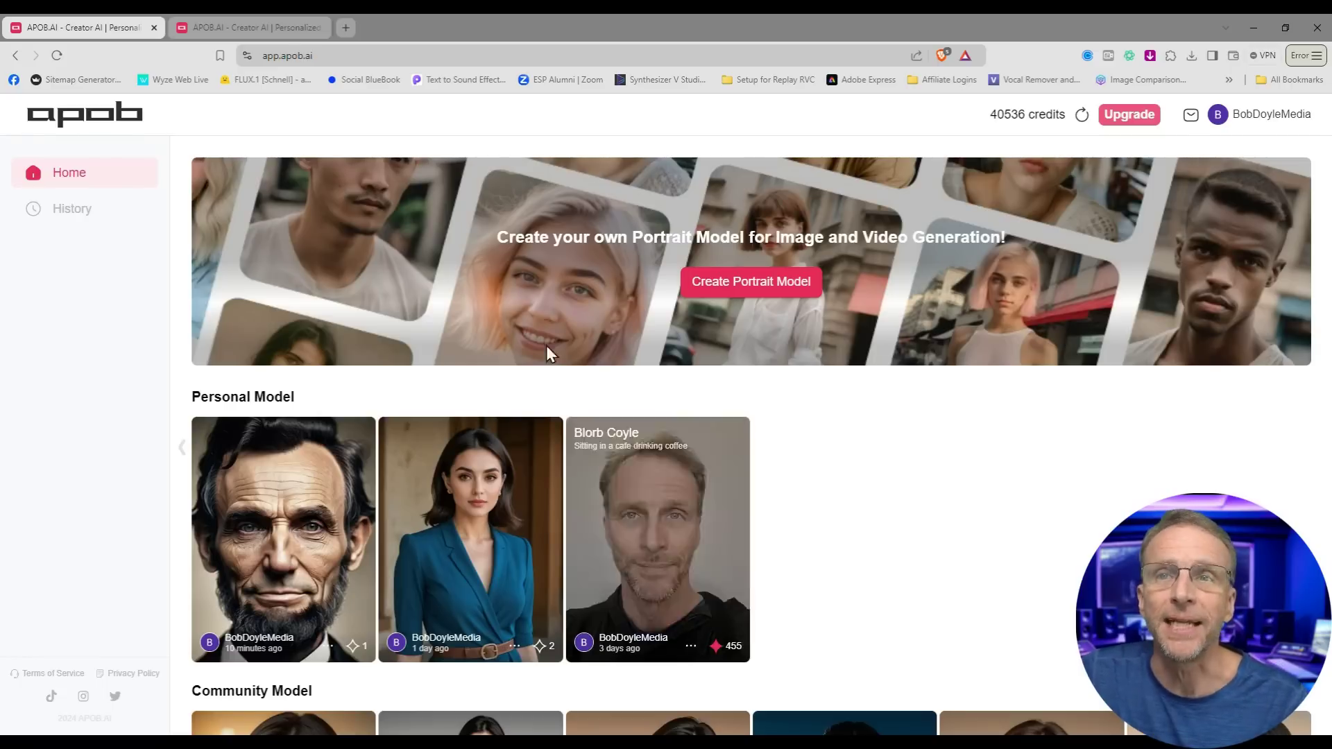
{"action": "left_click", "coordinate": [724, 292]}
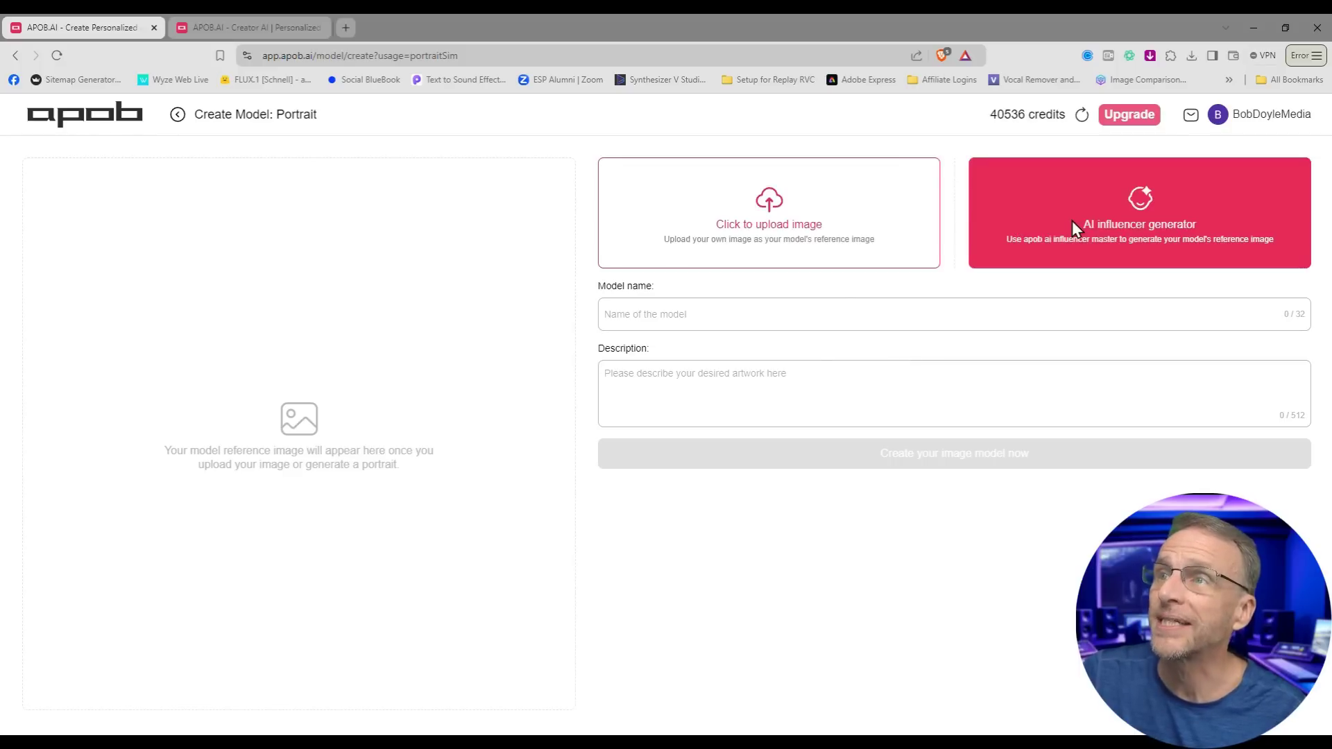
Step: In the AI influencer generator, randomize settings, keep gender woman and set age to 71
{"action": "left_click", "coordinate": [1071, 221]}
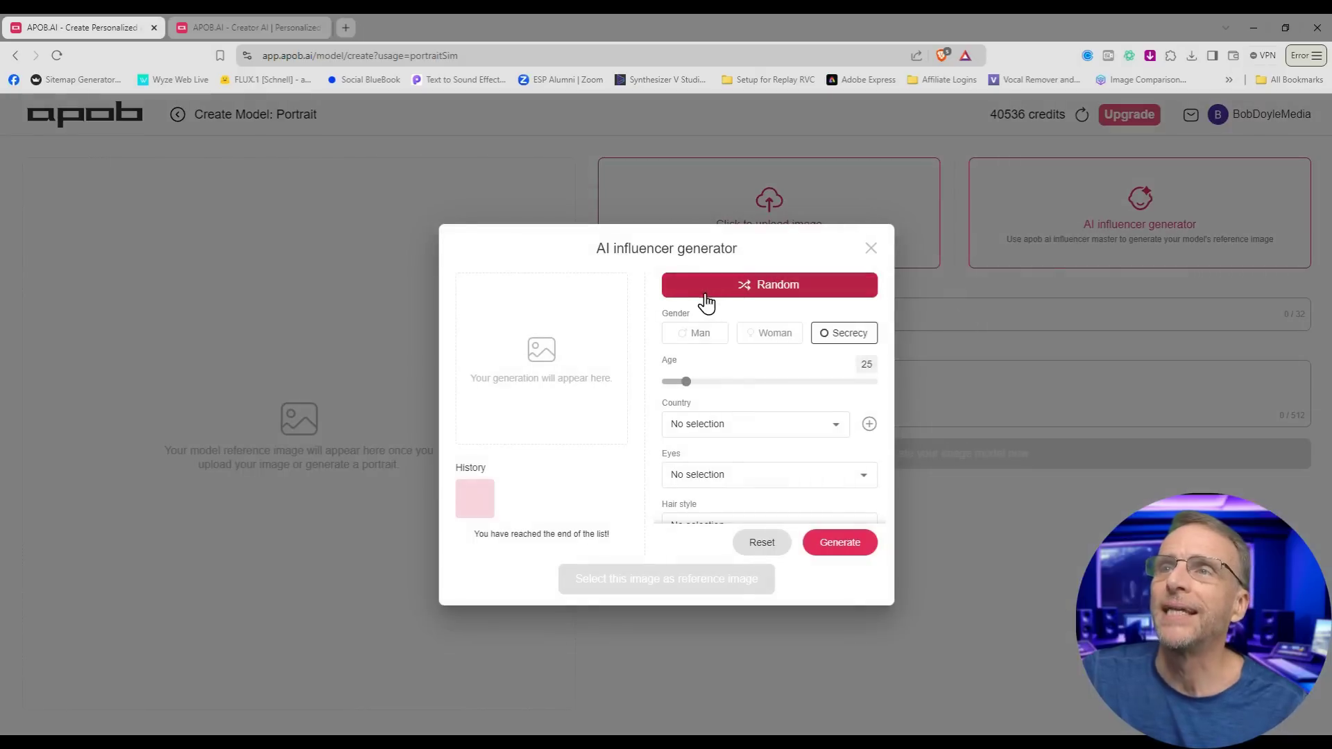
{"action": "left_click", "coordinate": [752, 292]}
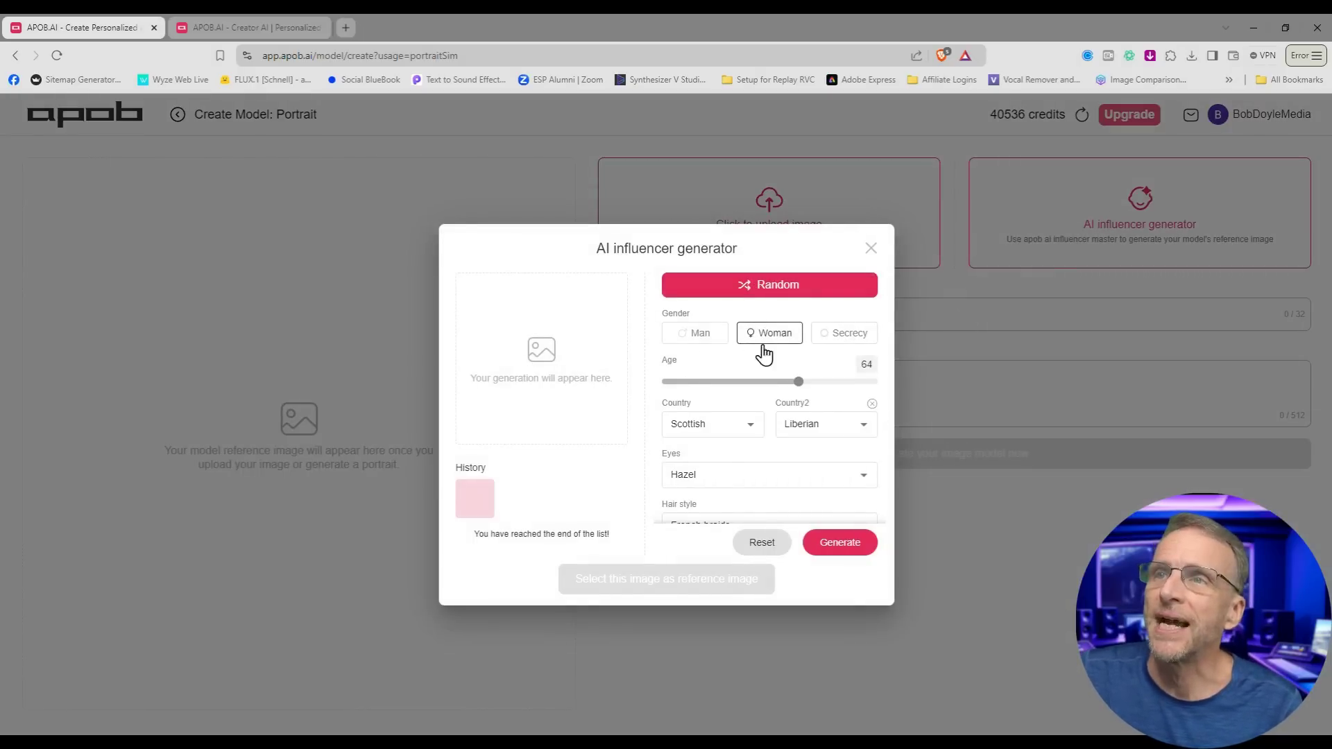
{"action": "scroll", "coordinate": [743, 427], "scroll_direction": "down", "scroll_amount": 3}
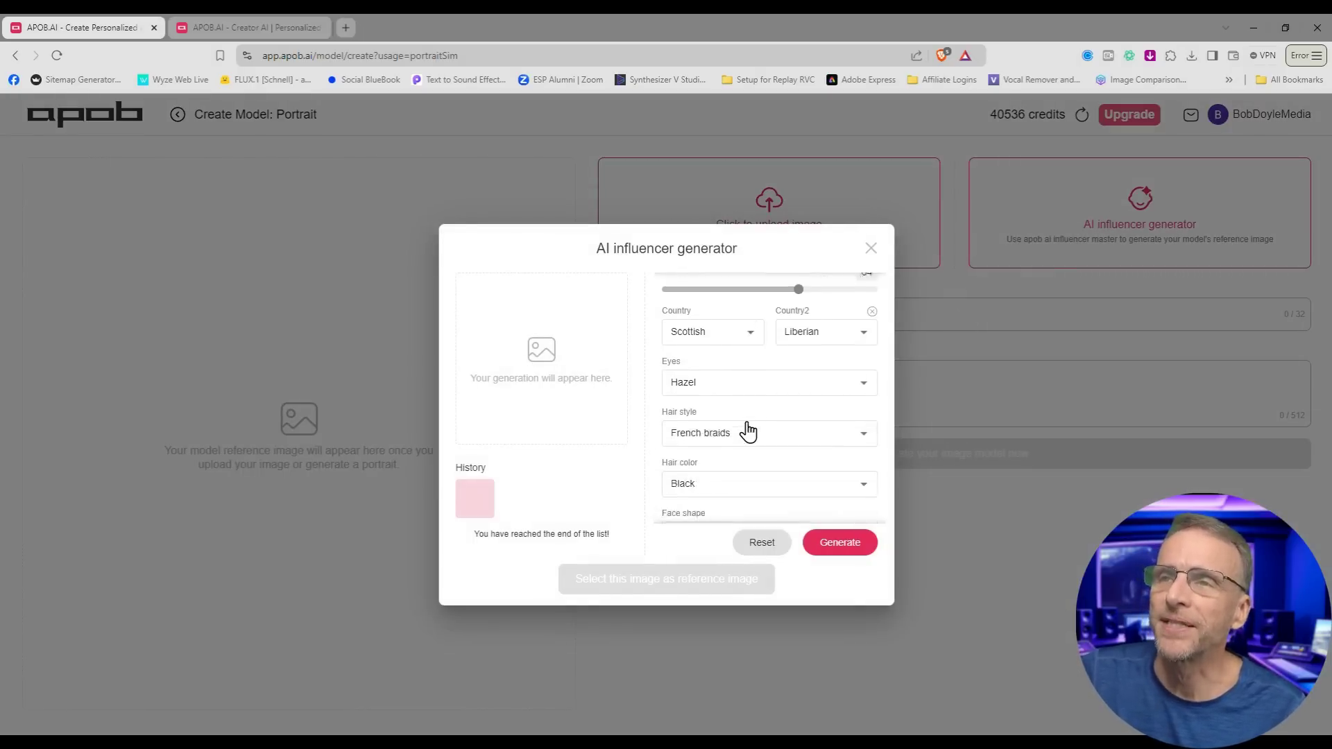
{"action": "scroll", "coordinate": [745, 416], "scroll_direction": "up", "scroll_amount": 3}
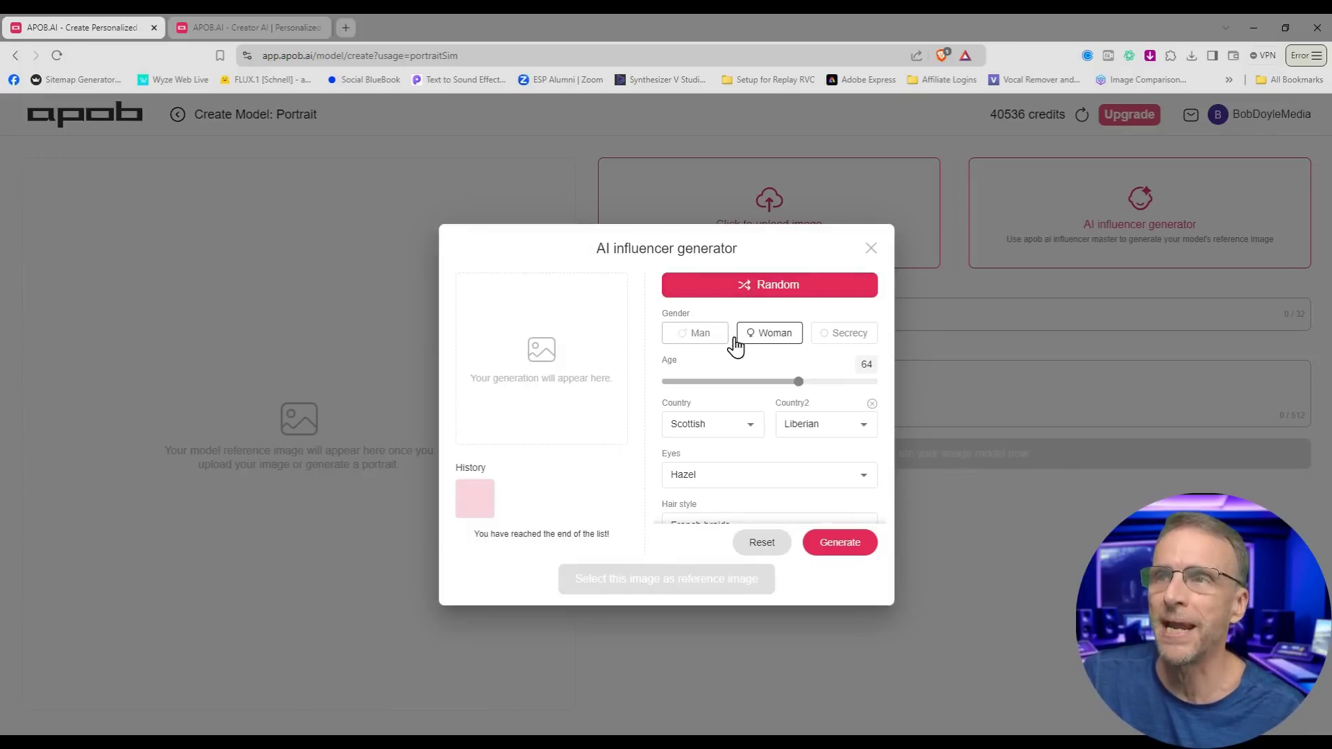
{"action": "left_click", "coordinate": [708, 335]}
{"action": "left_click", "coordinate": [770, 334]}
{"action": "left_click", "coordinate": [865, 339]}
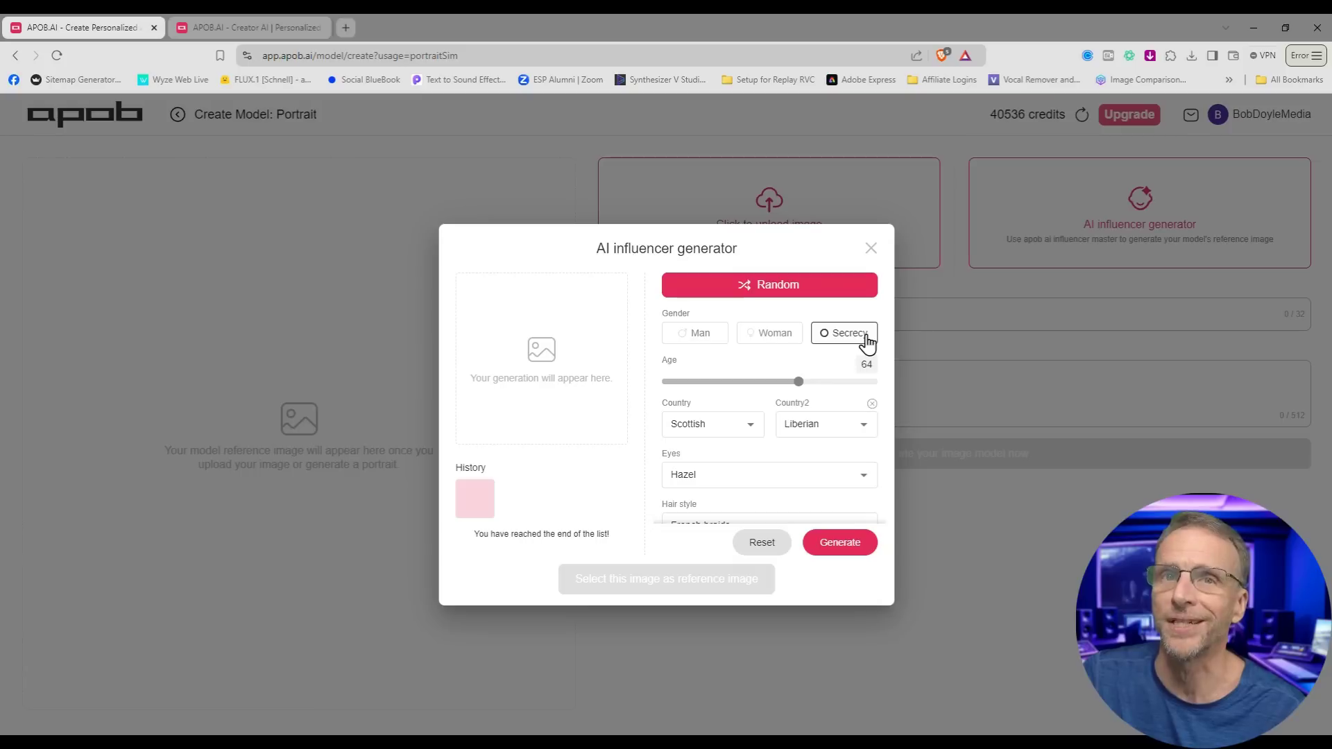
{"action": "left_click", "coordinate": [719, 382]}
{"action": "left_click", "coordinate": [774, 338]}
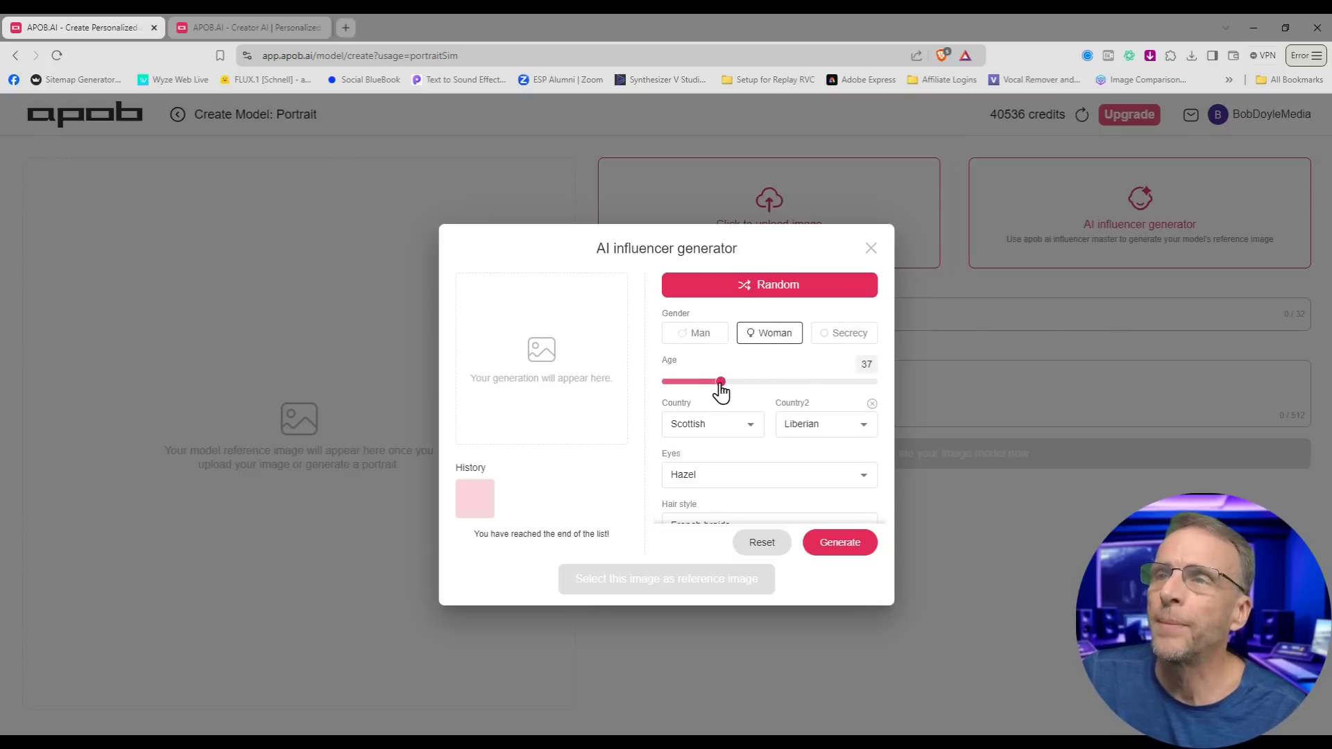
{"action": "left_click_drag", "start_coordinate": [720, 383], "coordinate": [818, 387]}
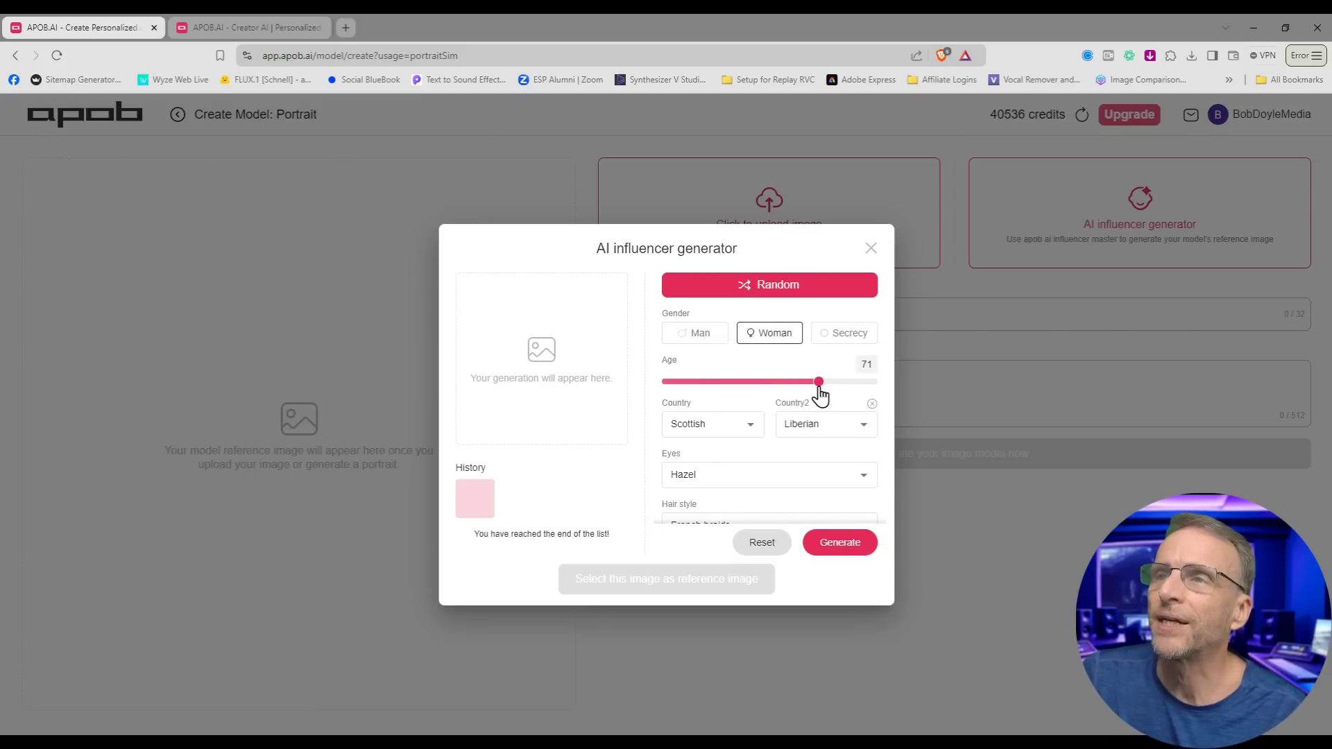
Step: Set the country to Swiss and the eye colour to Blue
{"action": "left_click", "coordinate": [744, 428]}
{"action": "scroll", "coordinate": [714, 461], "scroll_direction": "down", "scroll_amount": 5}
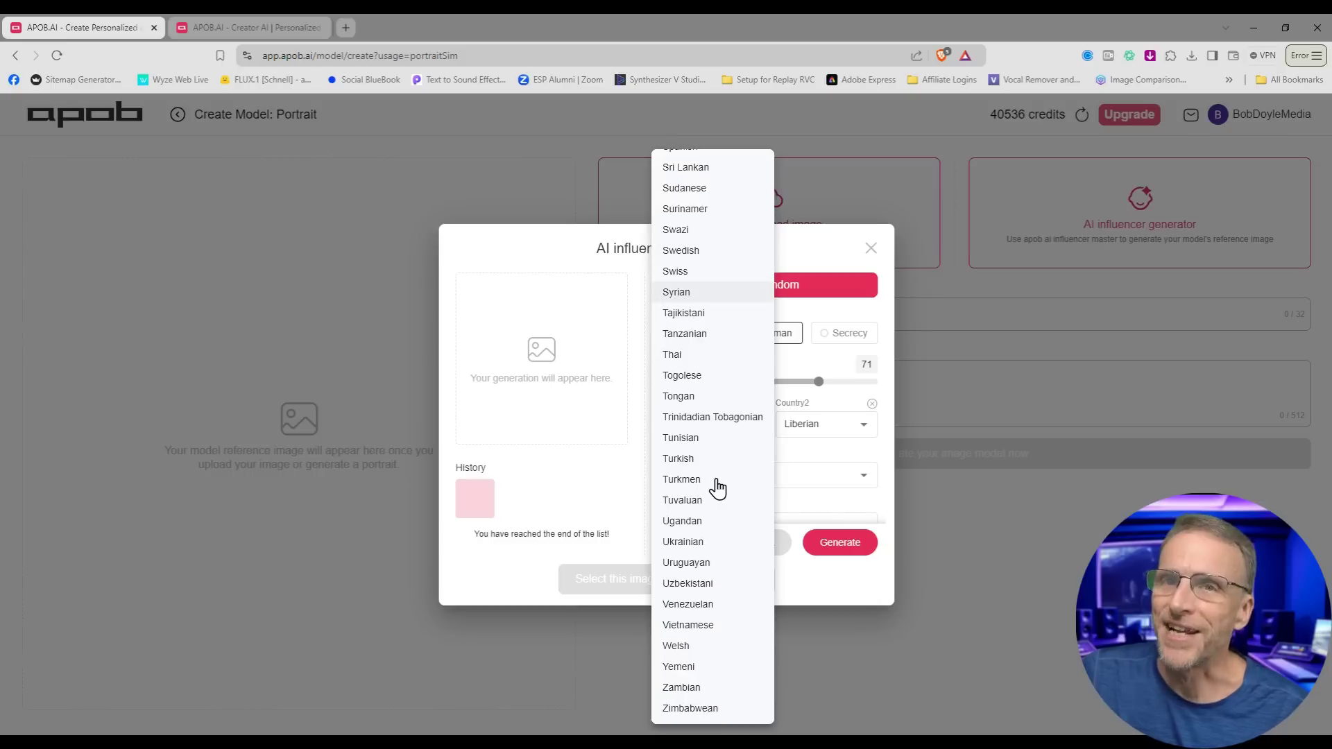
{"action": "scroll", "coordinate": [695, 534], "scroll_direction": "up", "scroll_amount": 3}
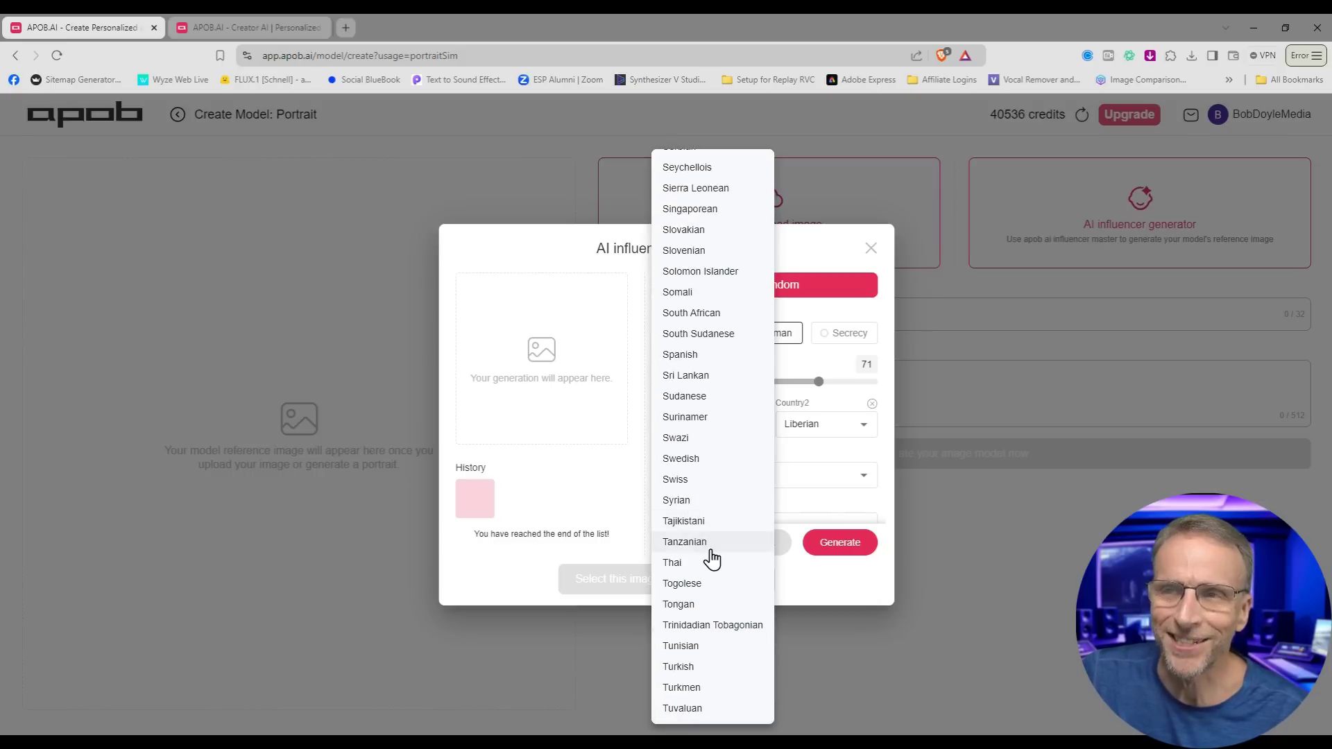
{"action": "left_click", "coordinate": [683, 480]}
{"action": "left_click", "coordinate": [834, 426]}
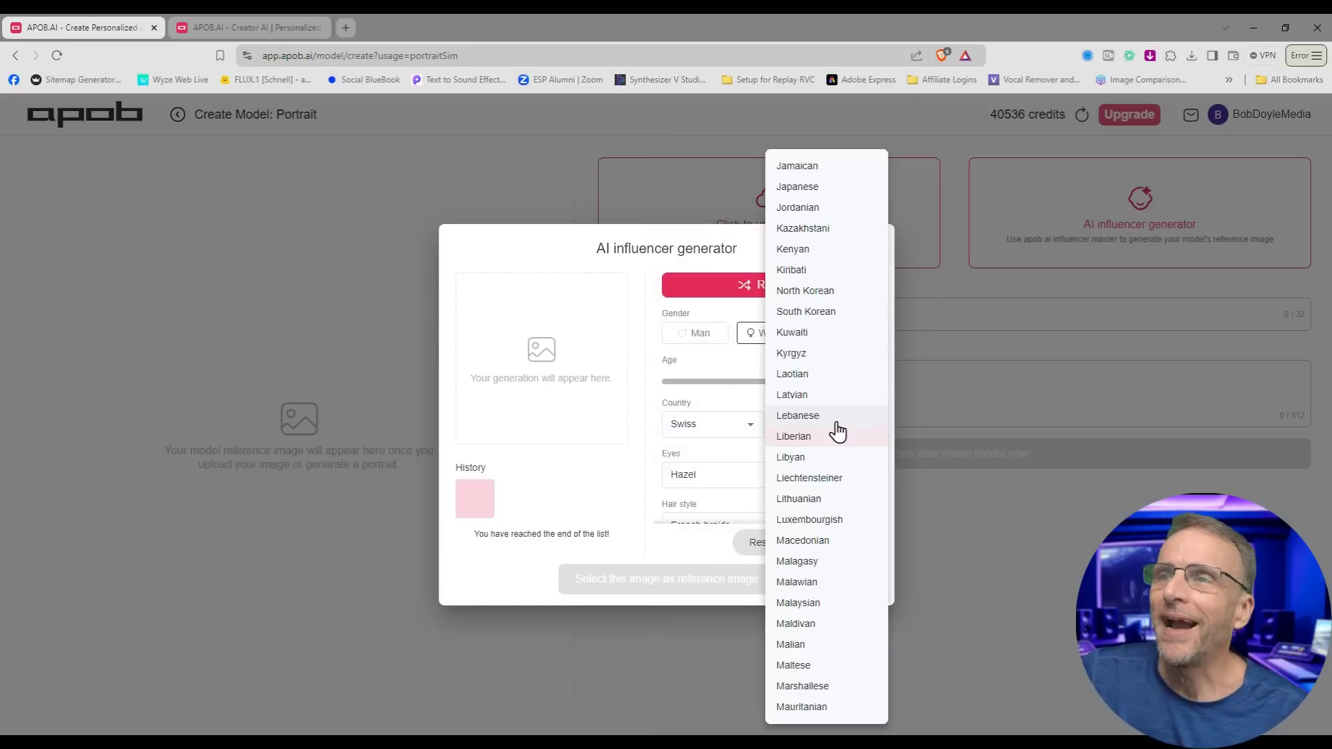
{"action": "scroll", "coordinate": [836, 430], "scroll_direction": "up", "scroll_amount": 15}
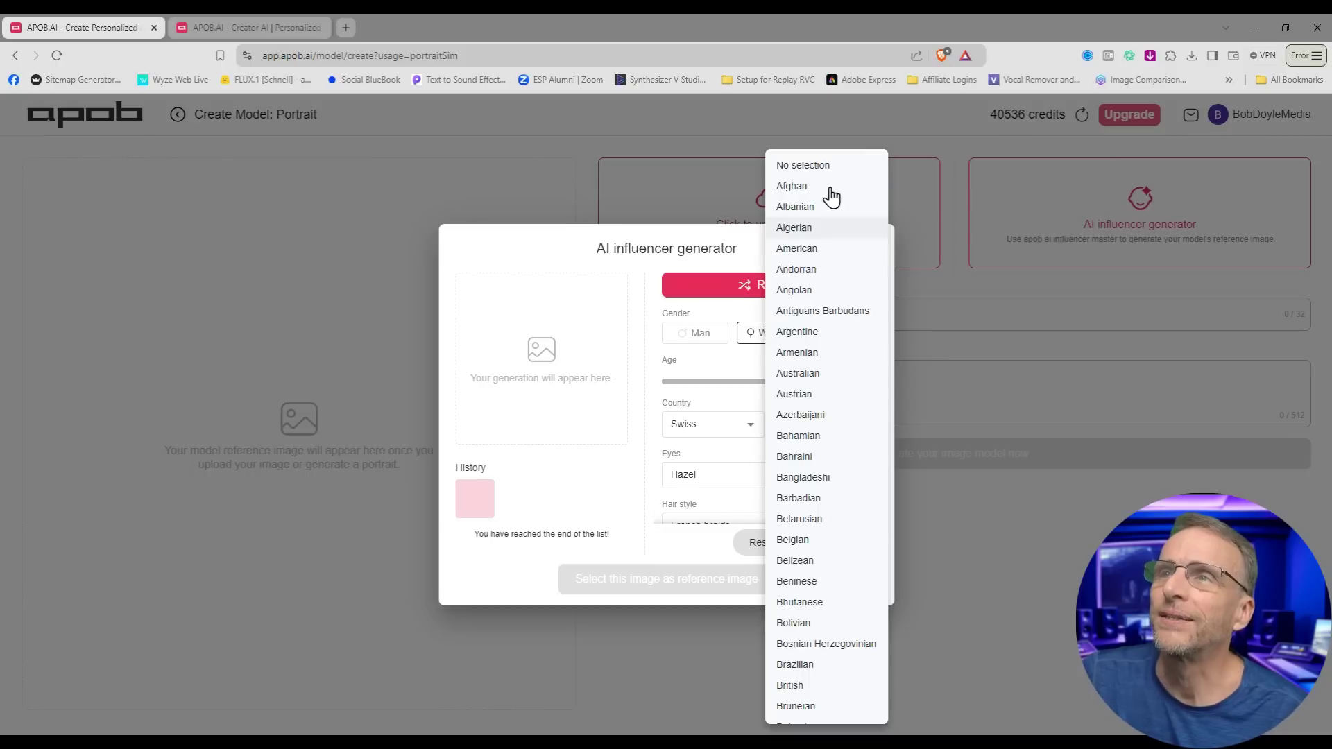
{"action": "left_click", "coordinate": [763, 488]}
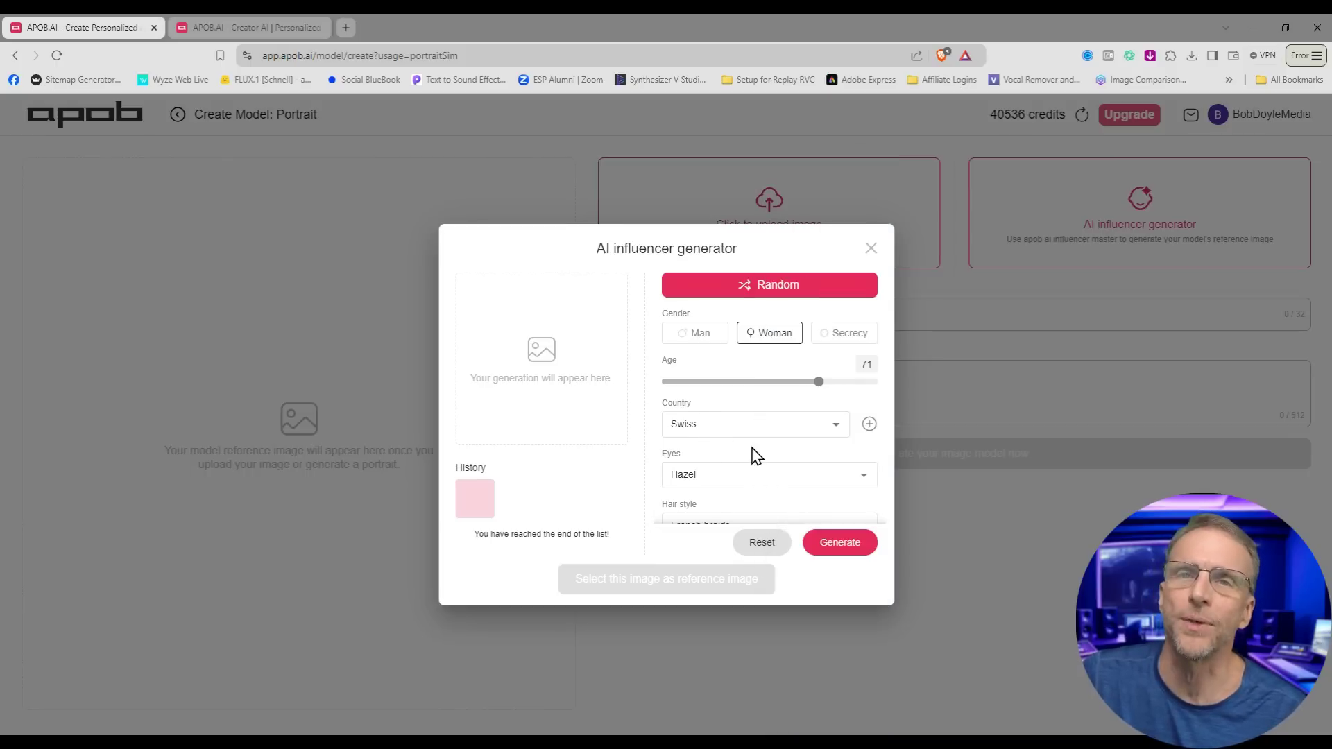
{"action": "left_click", "coordinate": [763, 484]}
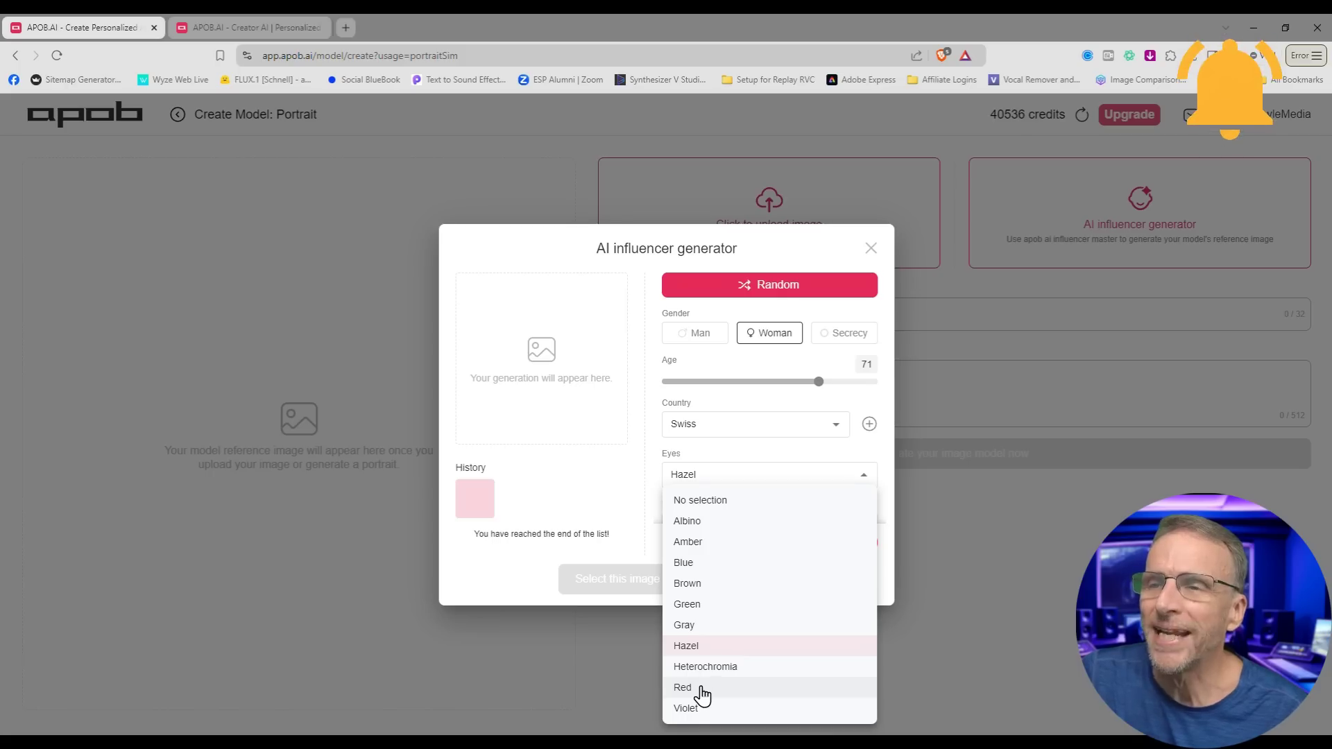
{"action": "left_click", "coordinate": [694, 563]}
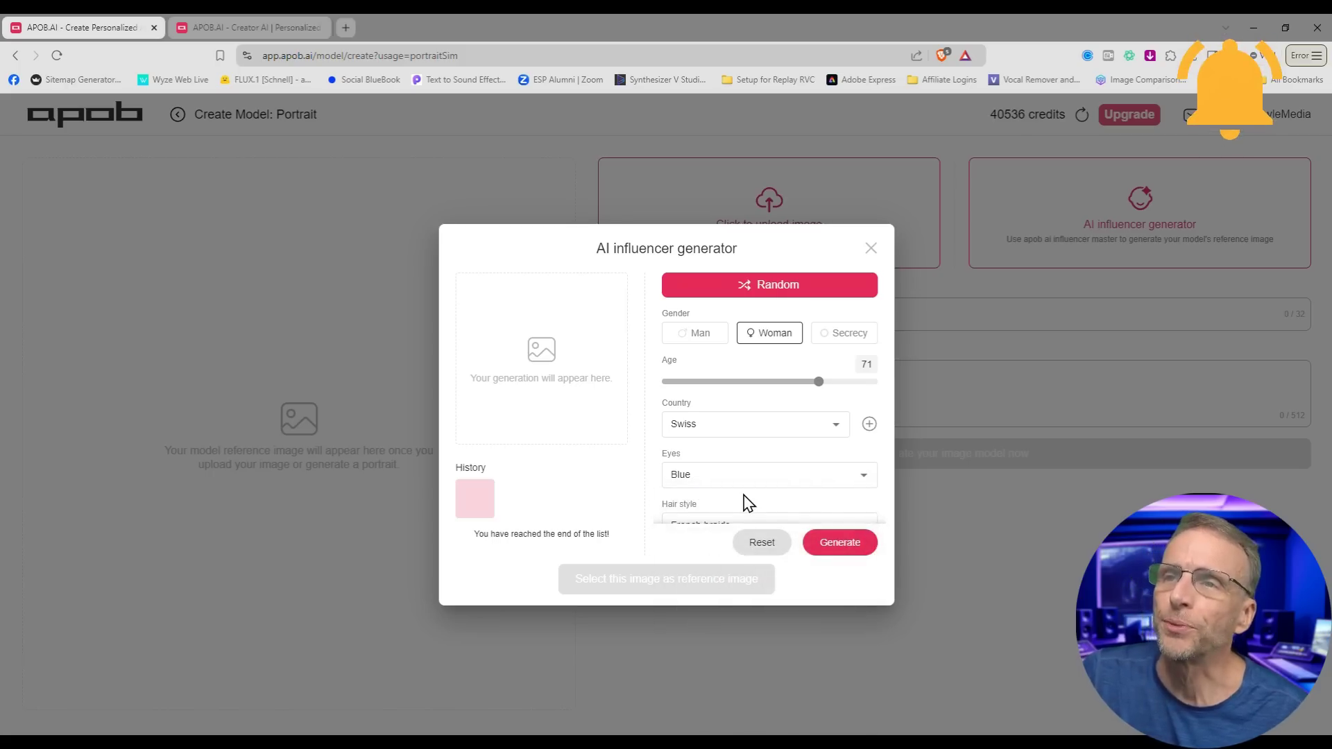
{"action": "scroll", "coordinate": [748, 501], "scroll_direction": "down", "scroll_amount": 3}
Step: Choose a Mohawk hair style and a Heart with Pointed Chin face shape
{"action": "left_click", "coordinate": [759, 410]}
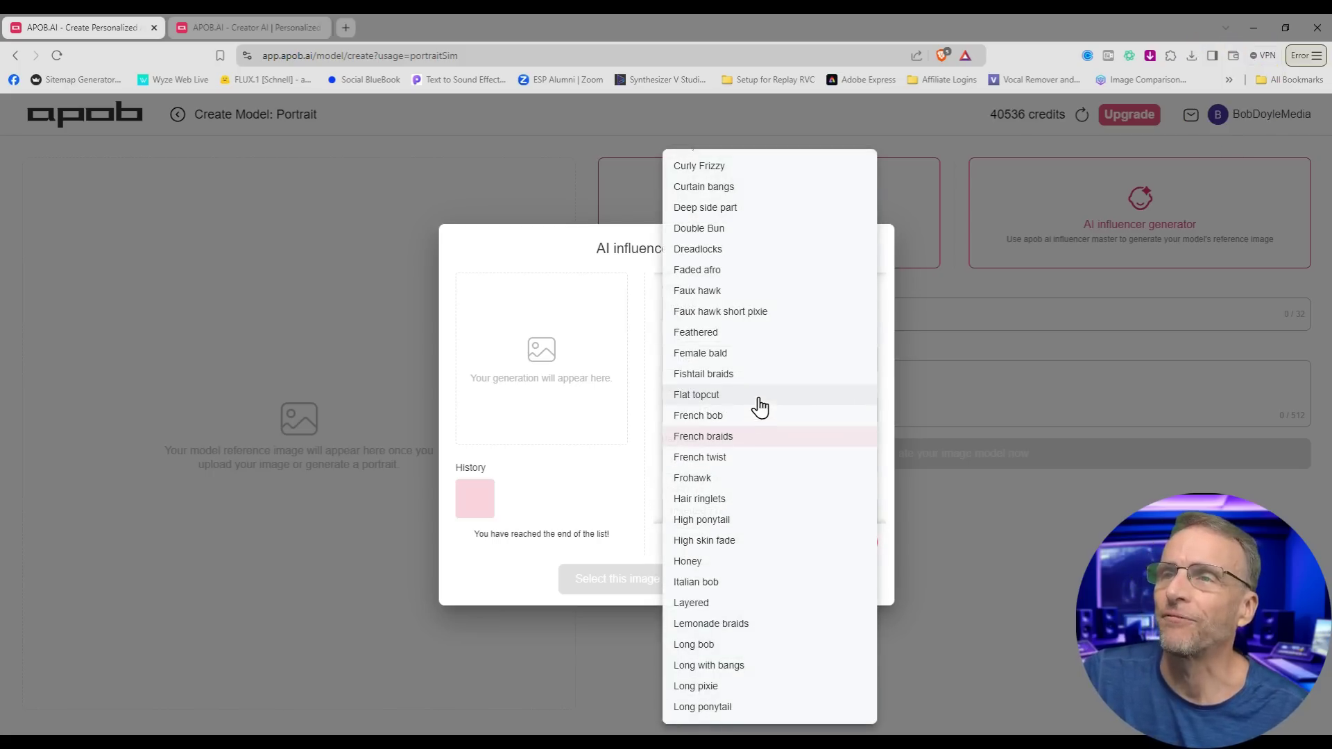
{"action": "scroll", "coordinate": [744, 499], "scroll_direction": "down", "scroll_amount": 3}
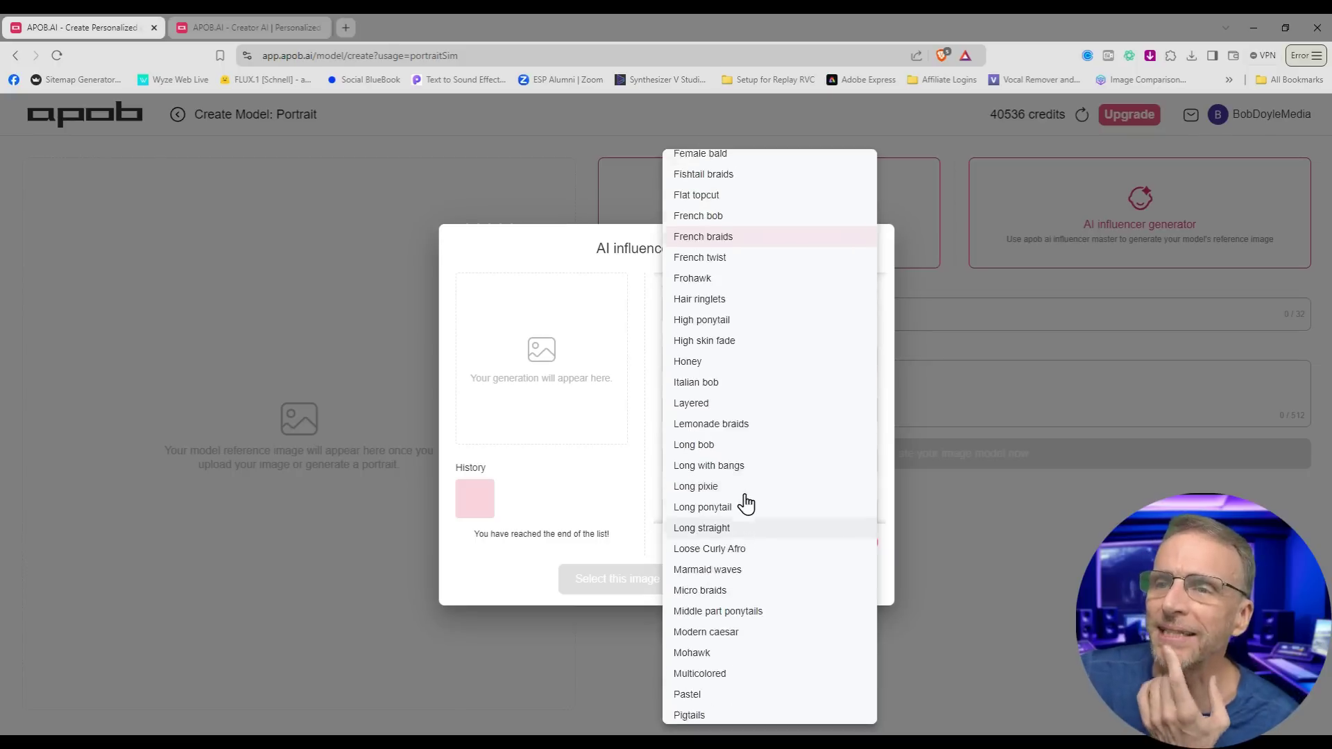
{"action": "scroll", "coordinate": [744, 499], "scroll_direction": "up", "scroll_amount": 7}
{"action": "scroll", "coordinate": [747, 504], "scroll_direction": "down", "scroll_amount": 1}
{"action": "scroll", "coordinate": [746, 504], "scroll_direction": "down", "scroll_amount": 3}
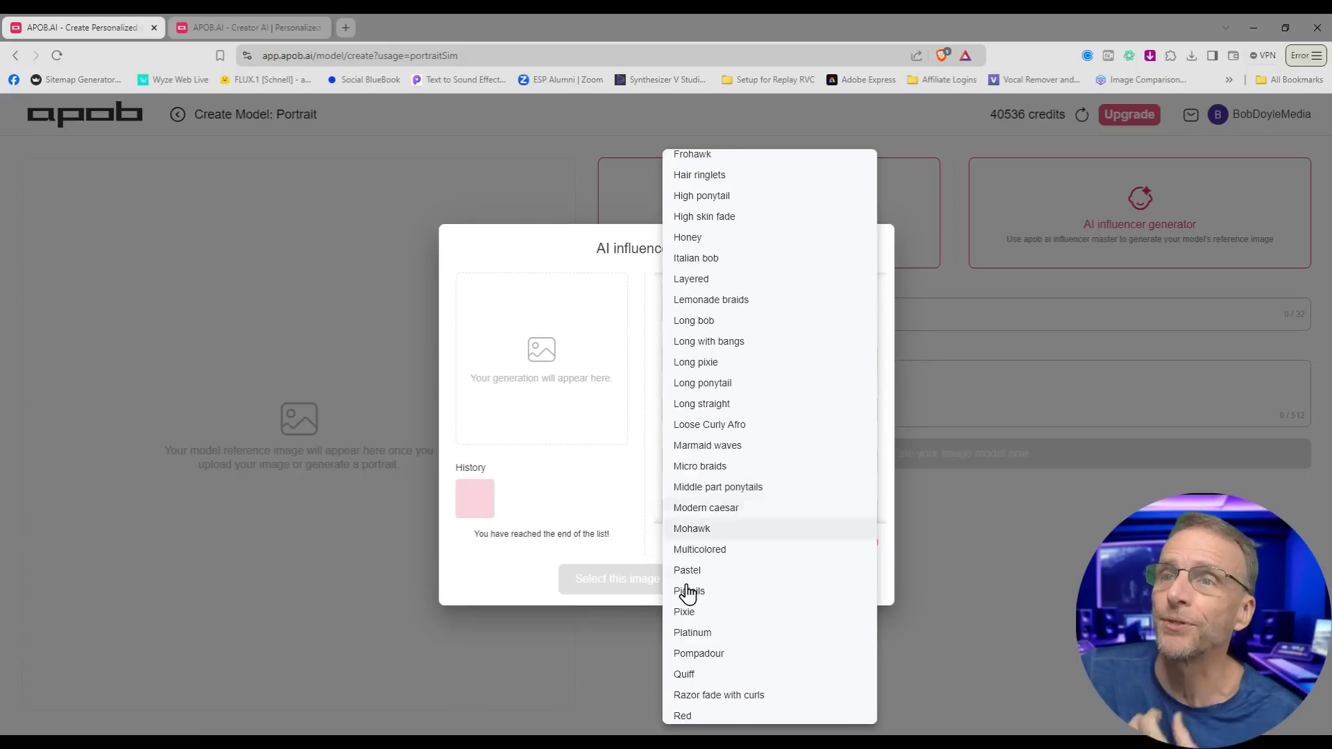
{"action": "left_click", "coordinate": [693, 530]}
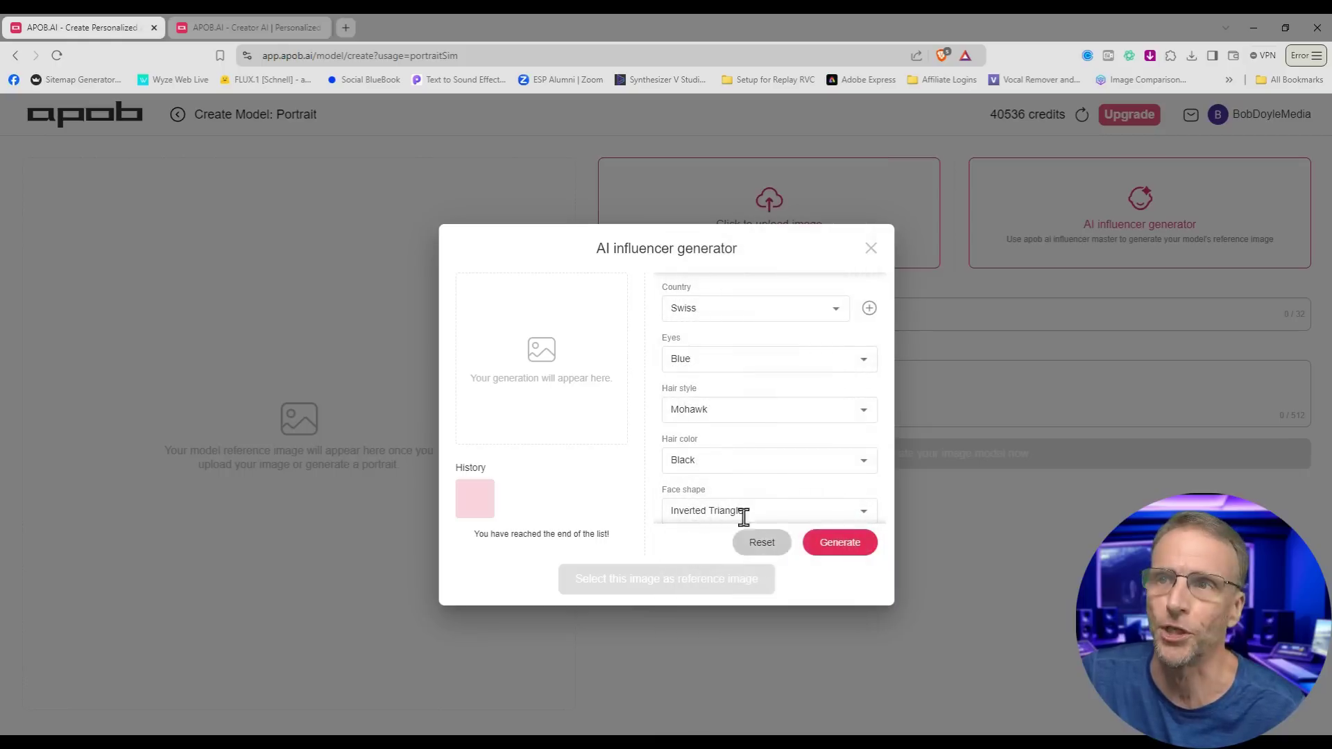
{"action": "scroll", "coordinate": [743, 514], "scroll_direction": "down", "scroll_amount": 1}
{"action": "left_click", "coordinate": [766, 479]}
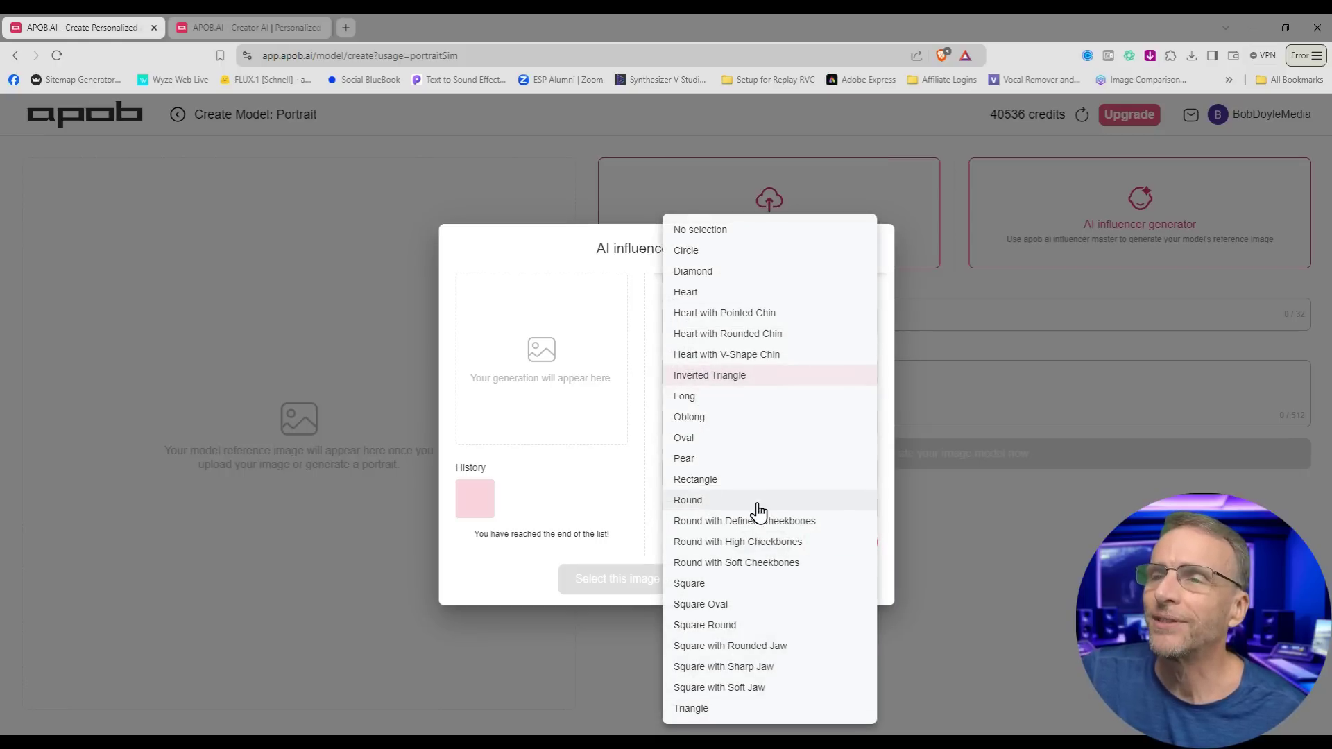
{"action": "left_click", "coordinate": [744, 314]}
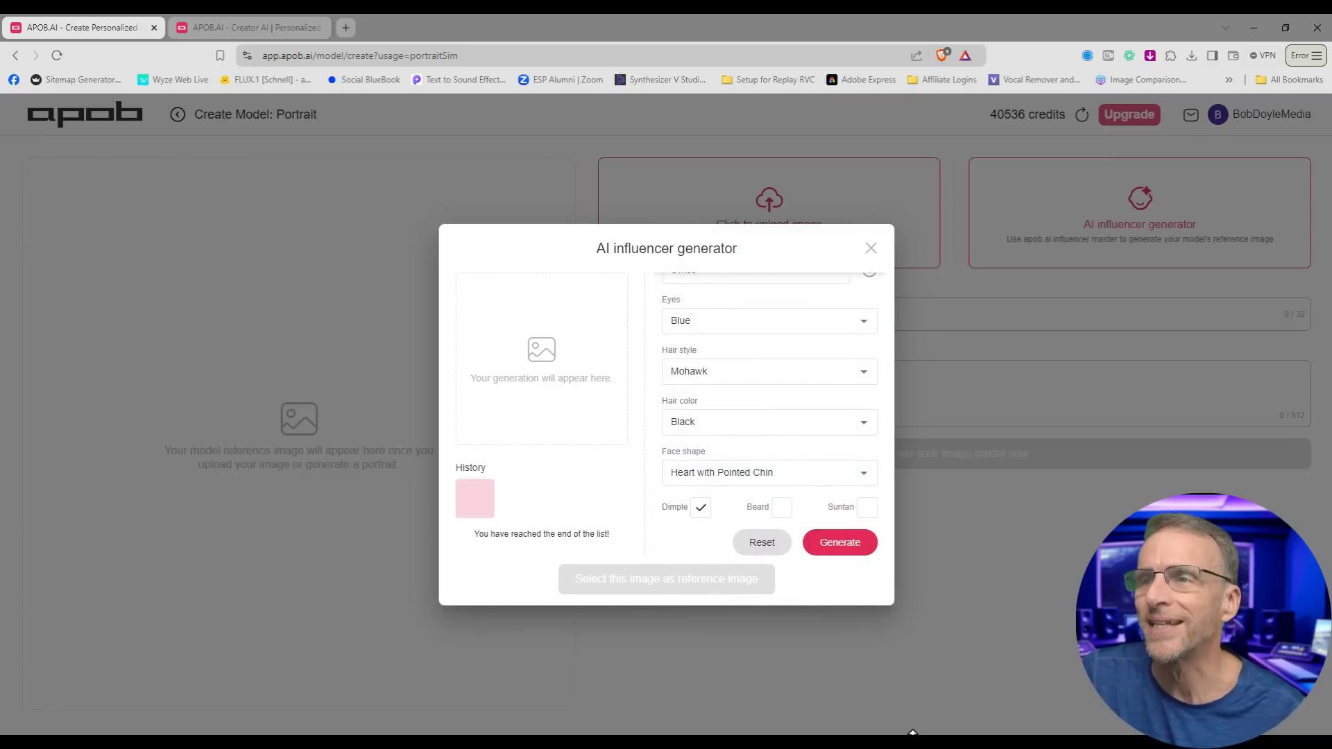
Step: Generate a portrait from the Swiss Mohawk settings and view it full size
{"action": "left_click", "coordinate": [837, 544]}
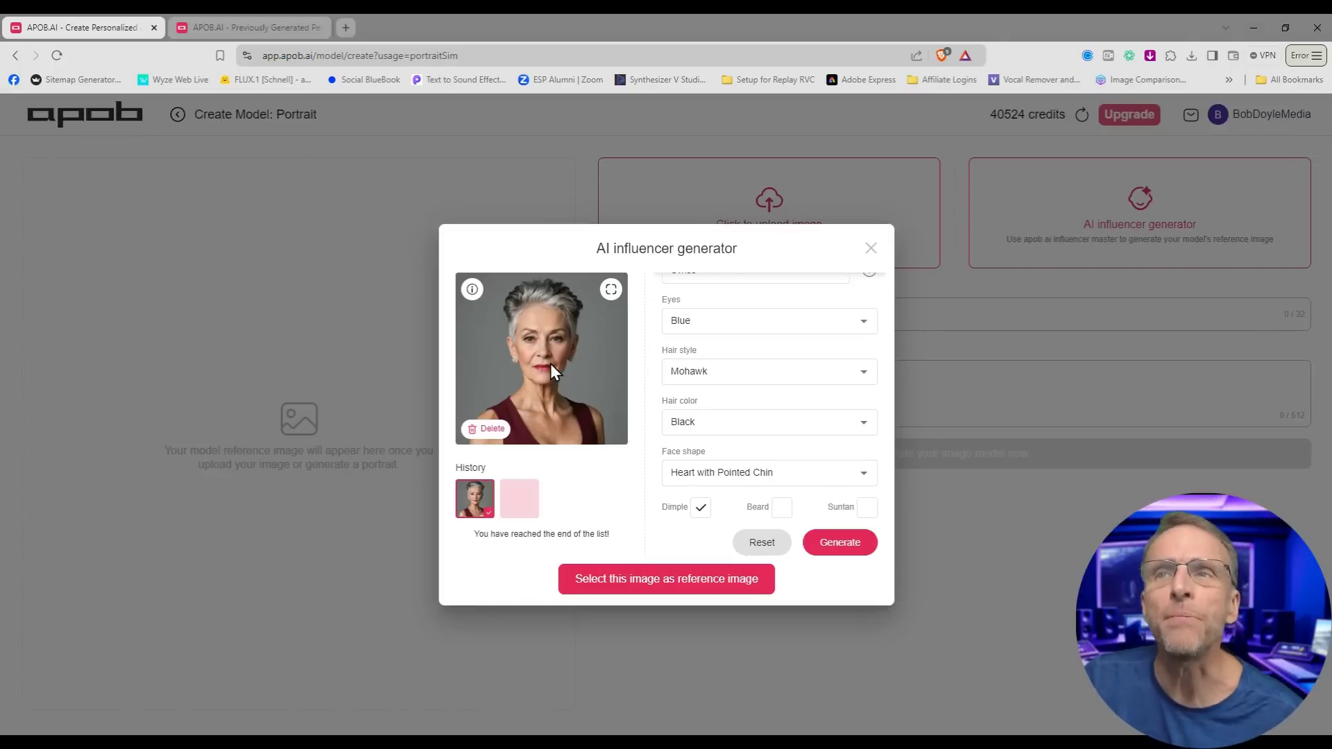
{"action": "left_click", "coordinate": [611, 290]}
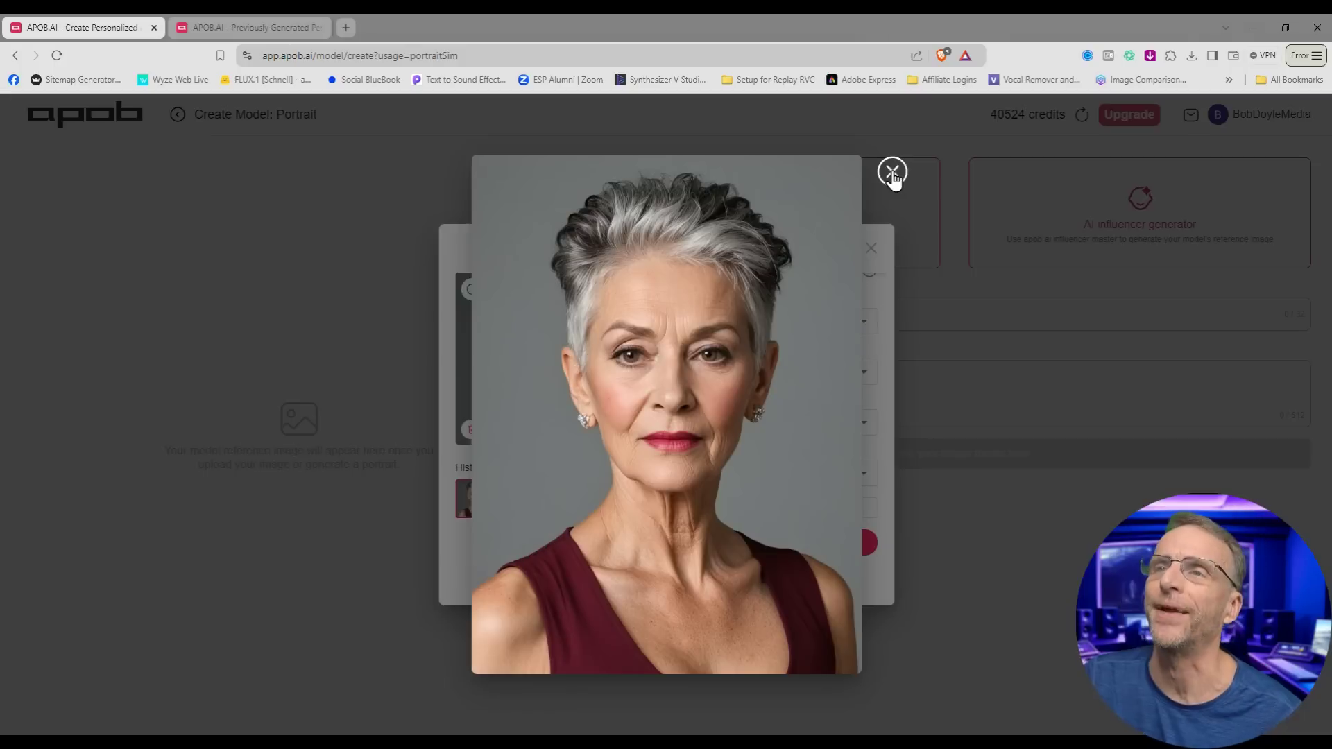
{"action": "left_click", "coordinate": [892, 172]}
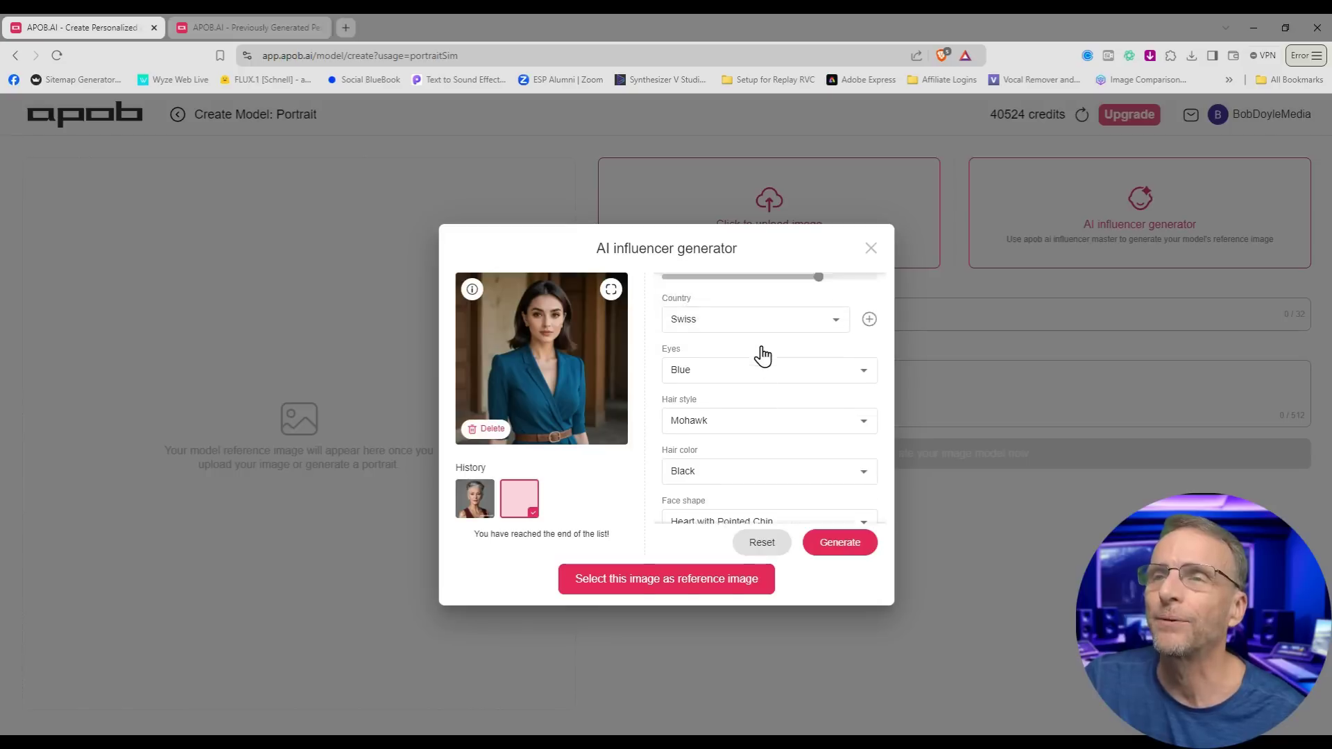
{"action": "scroll", "coordinate": [759, 352], "scroll_direction": "up", "scroll_amount": 2}
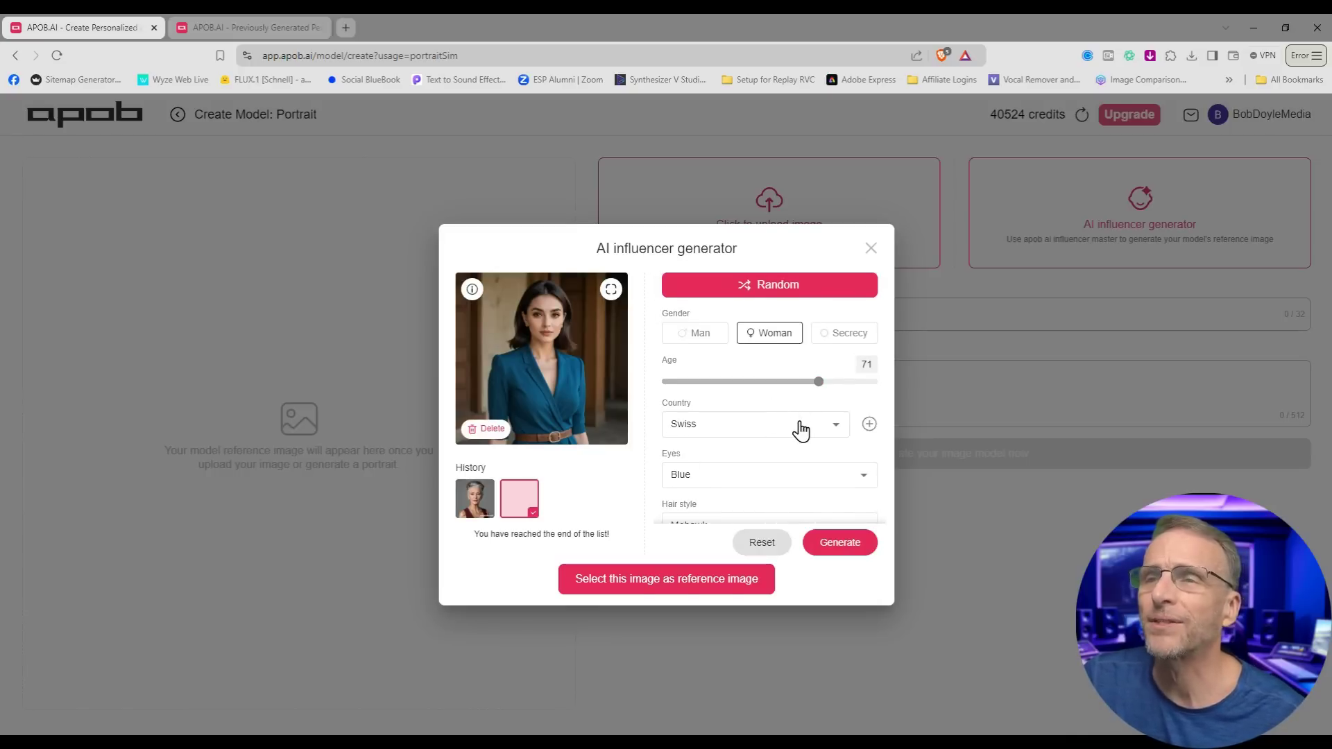
Step: Set the hair style to Middle part ponytails and the hair colour to Red
{"action": "scroll", "coordinate": [801, 423], "scroll_direction": "down", "scroll_amount": 1}
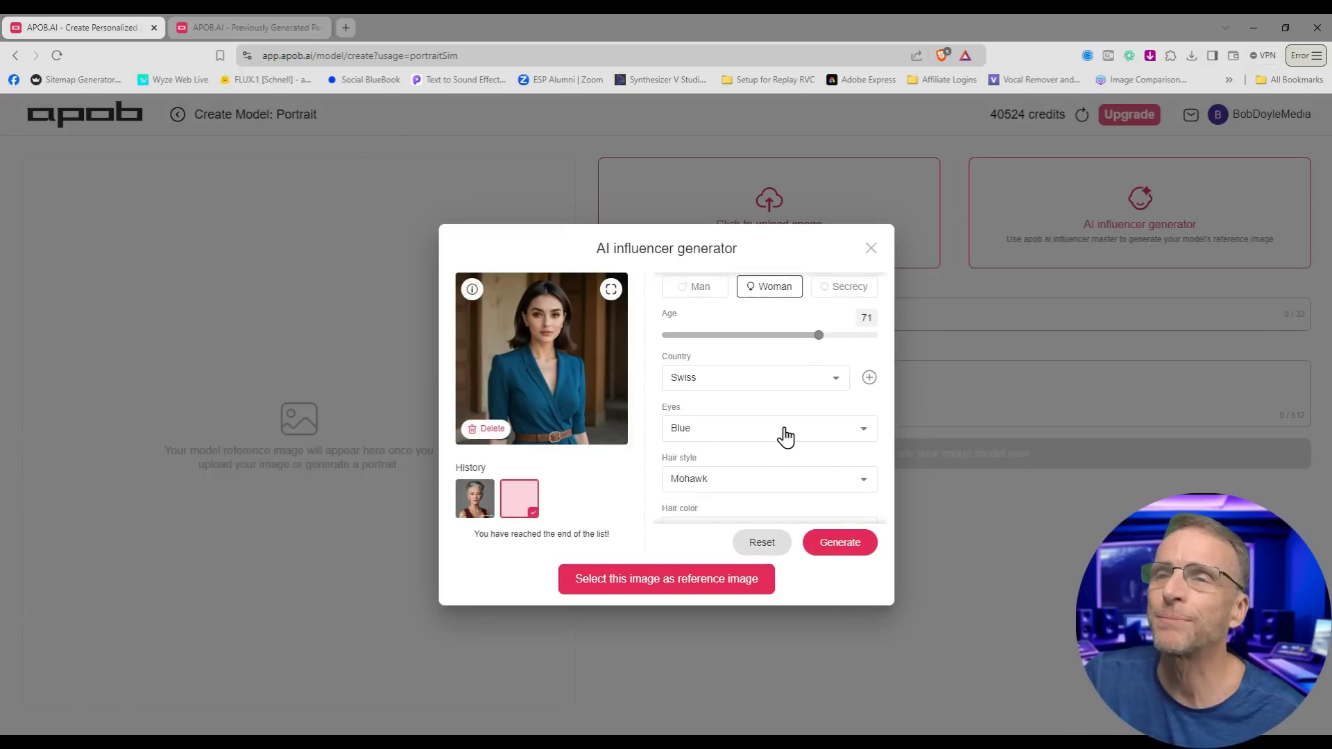
{"action": "left_click", "coordinate": [773, 479]}
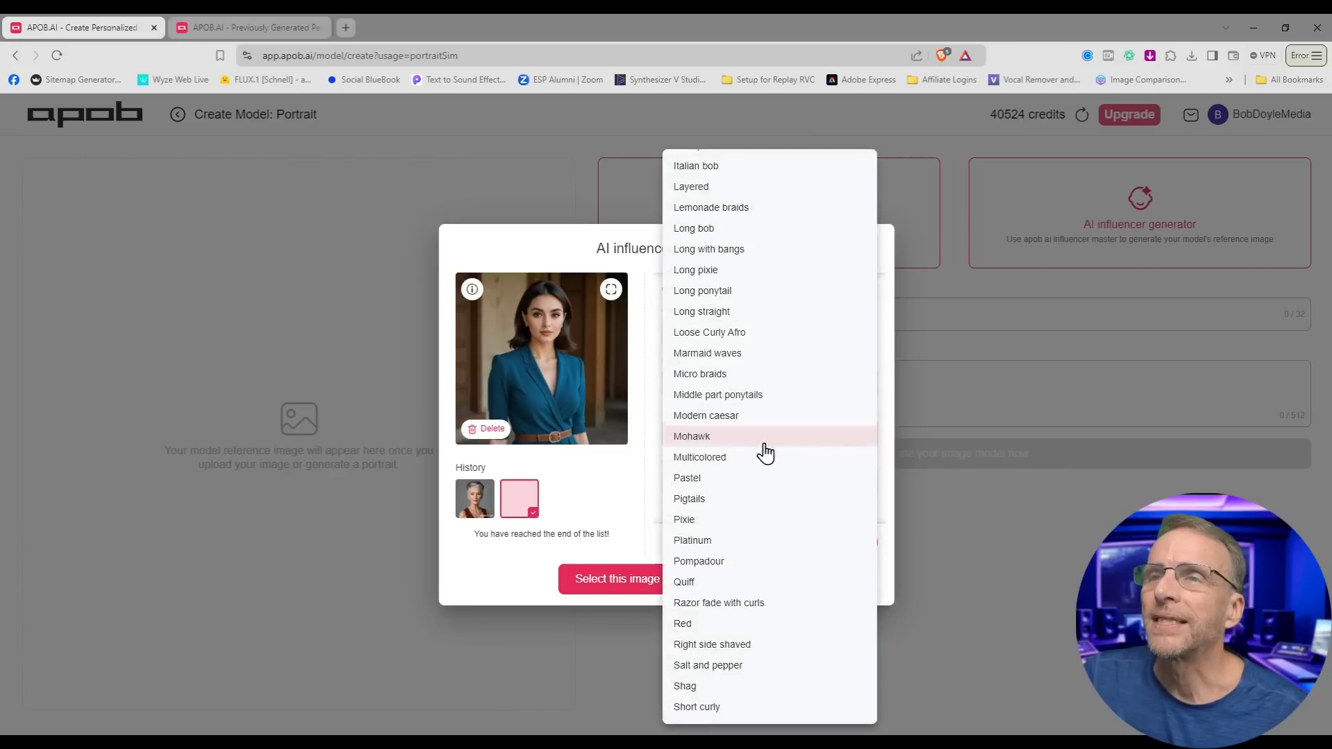
{"action": "left_click", "coordinate": [766, 403]}
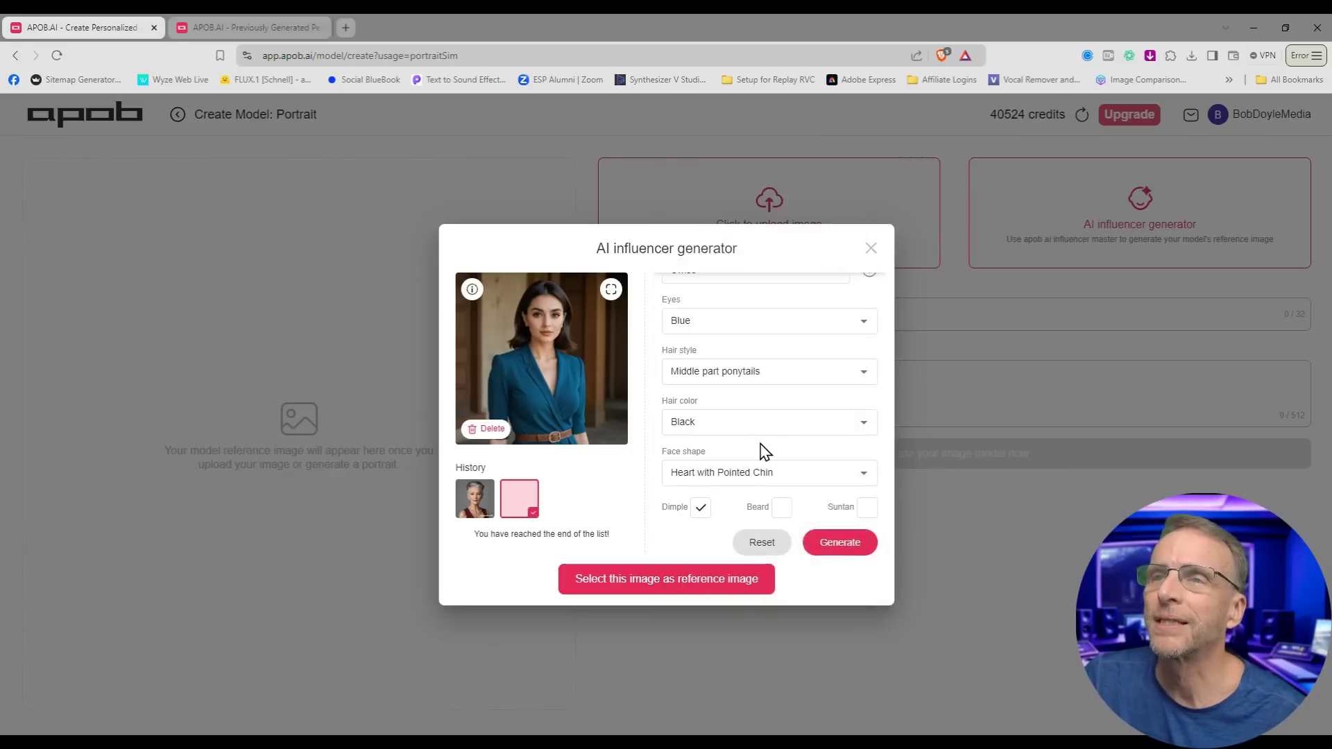
{"action": "left_click", "coordinate": [765, 424]}
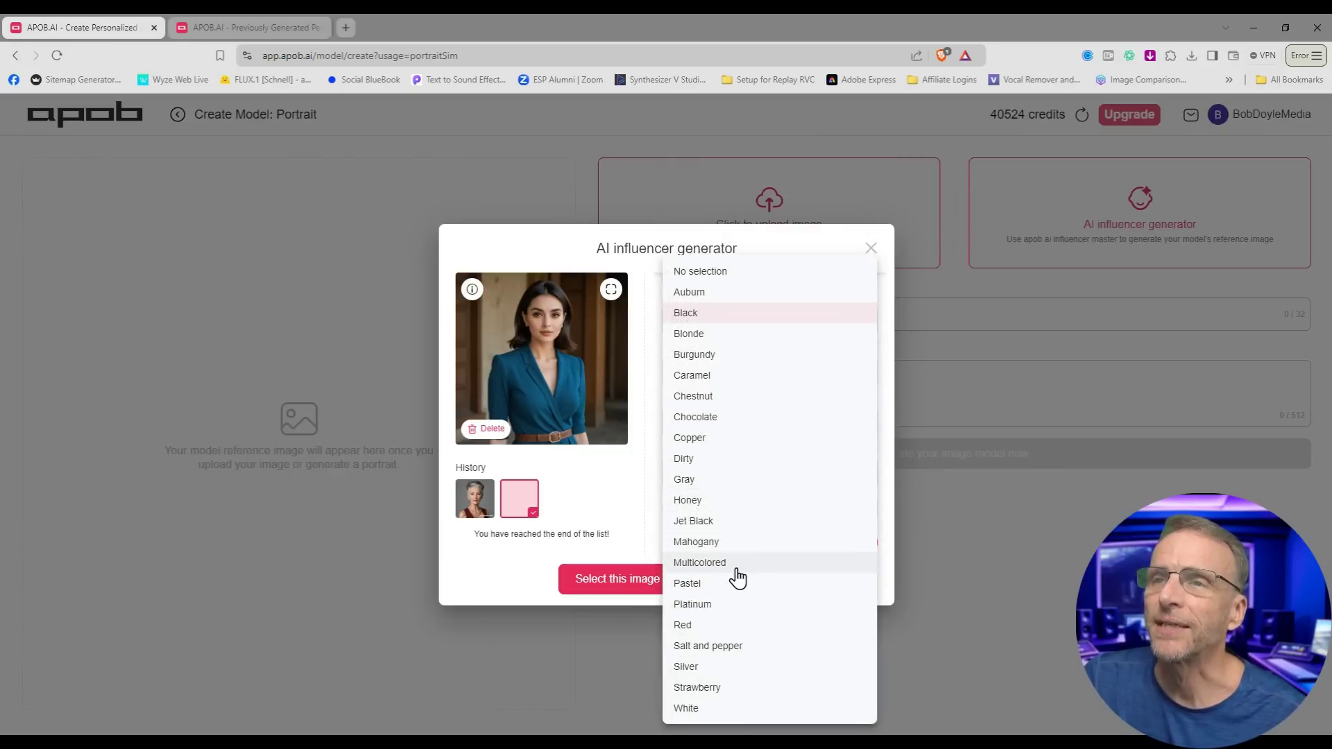
{"action": "left_click", "coordinate": [708, 626]}
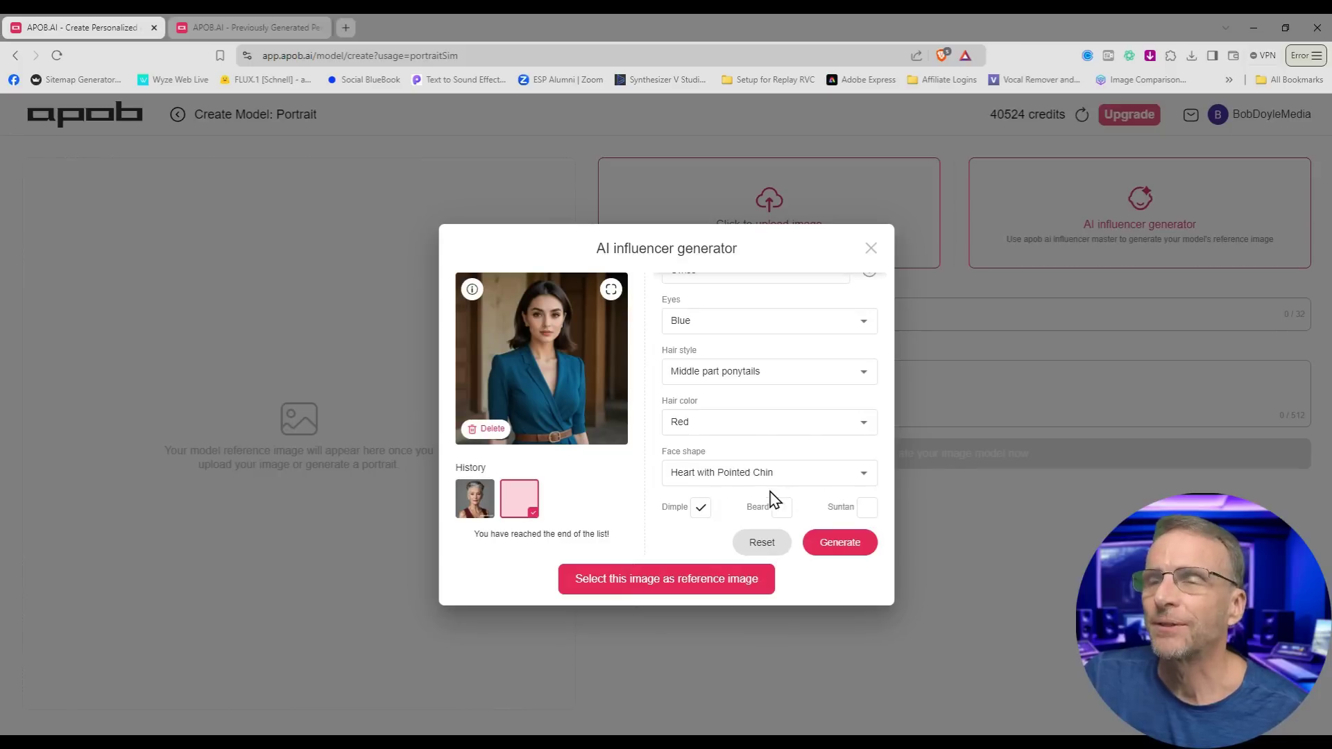
Step: Generate a new portrait with the red ponytail settings and view it full size
{"action": "left_click", "coordinate": [840, 542]}
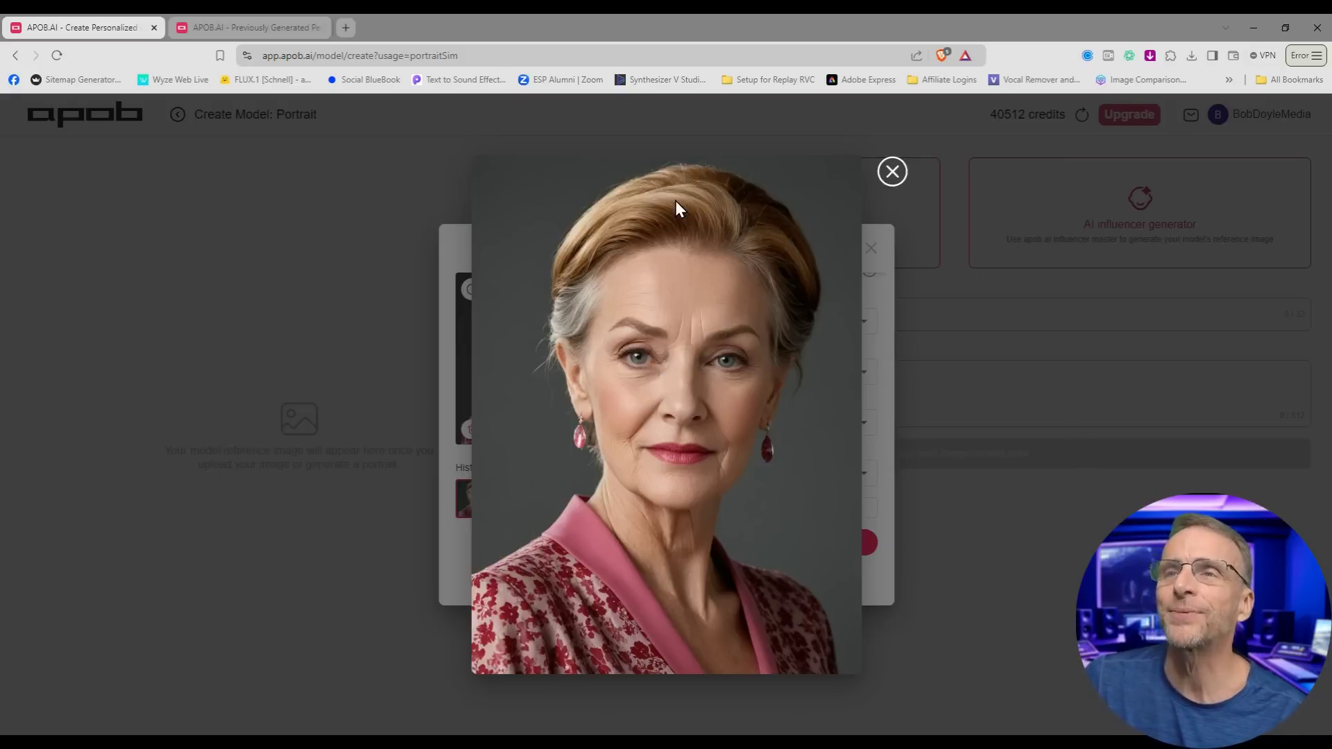
{"action": "left_click", "coordinate": [660, 506]}
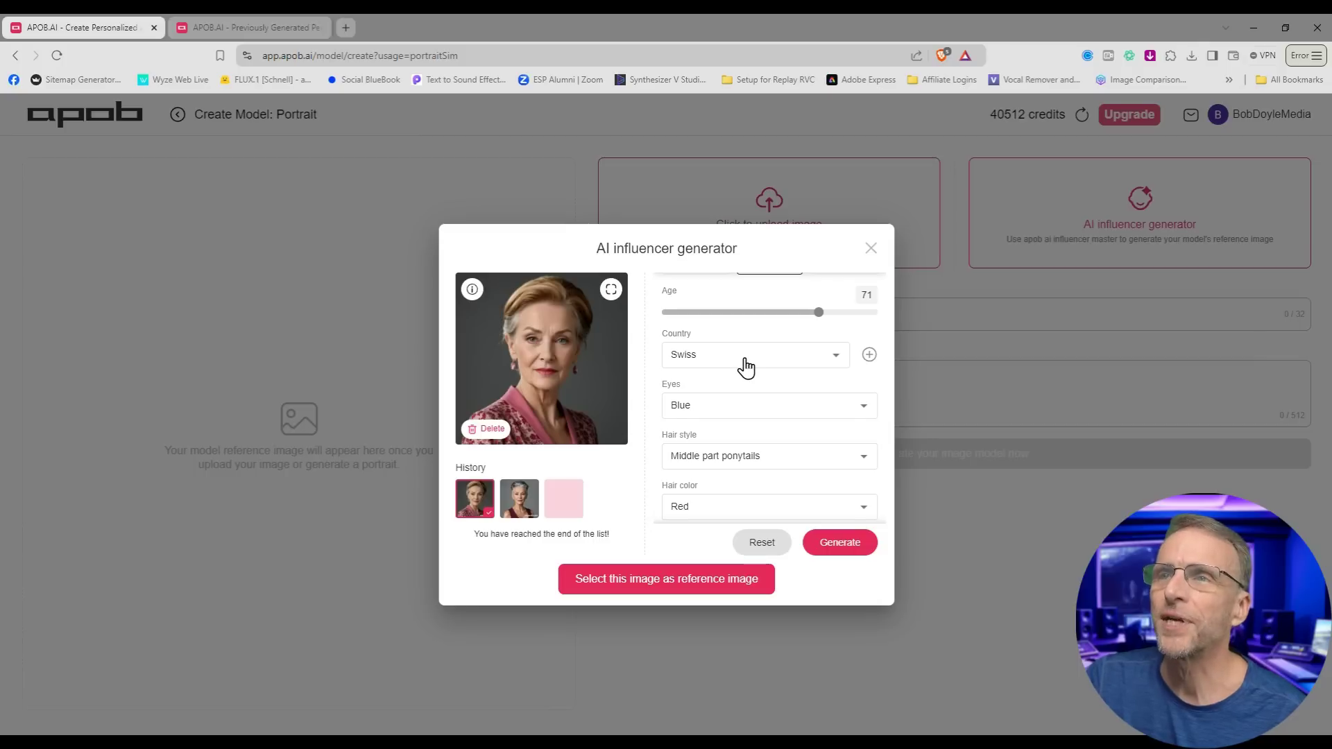
{"action": "scroll", "coordinate": [746, 368], "scroll_direction": "down", "scroll_amount": 1}
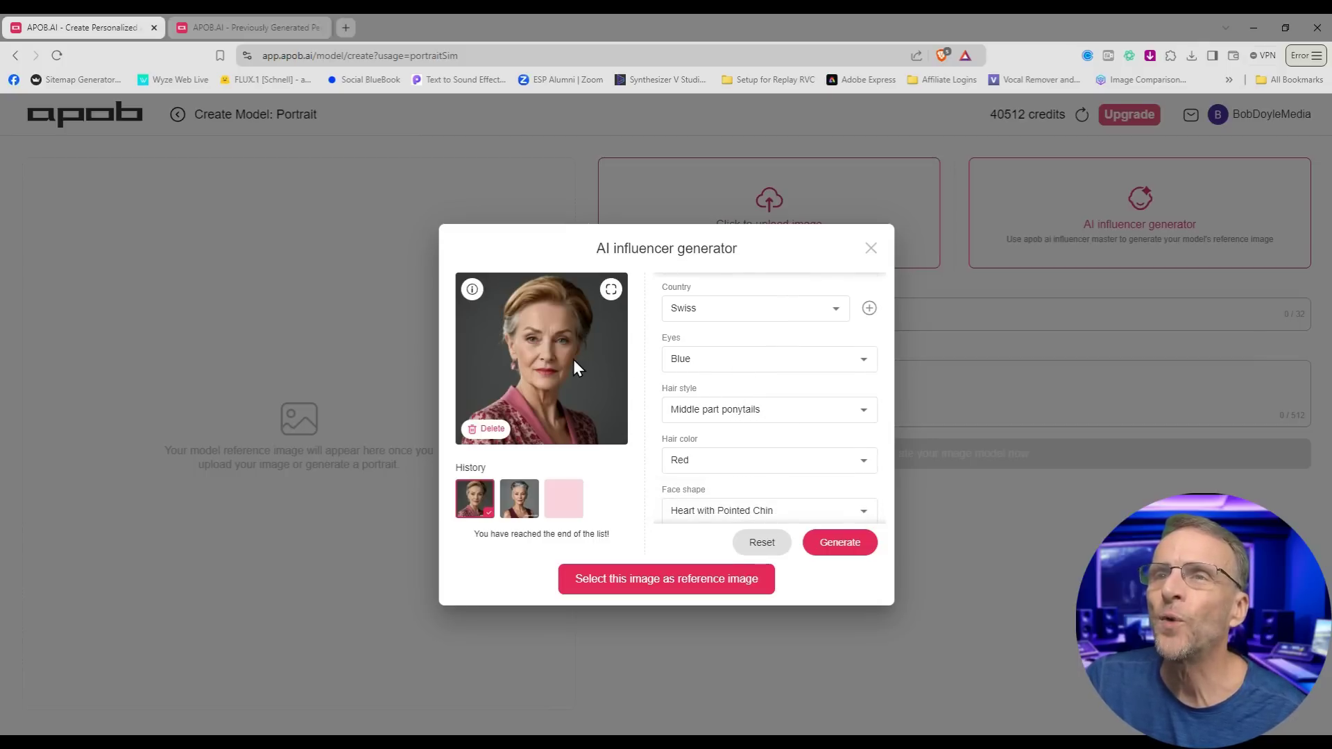
{"action": "left_click", "coordinate": [585, 320]}
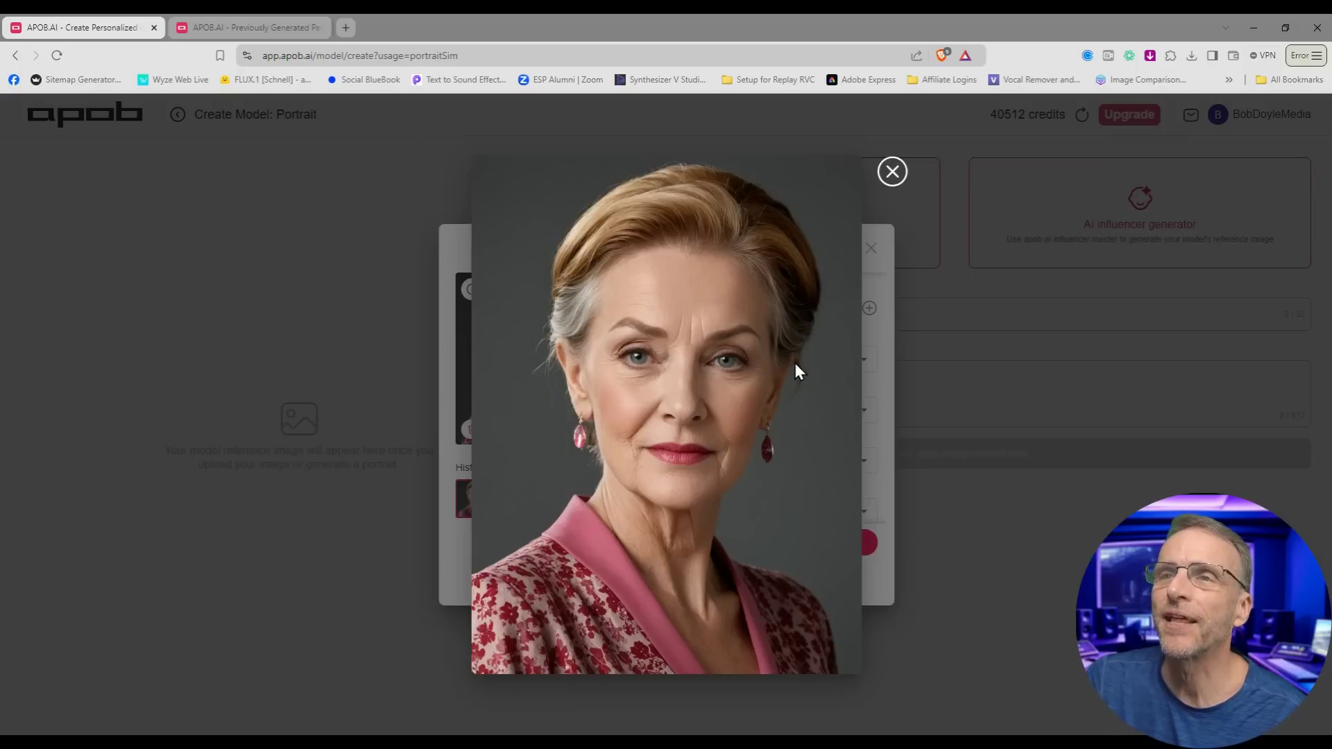
{"action": "left_click", "coordinate": [892, 171]}
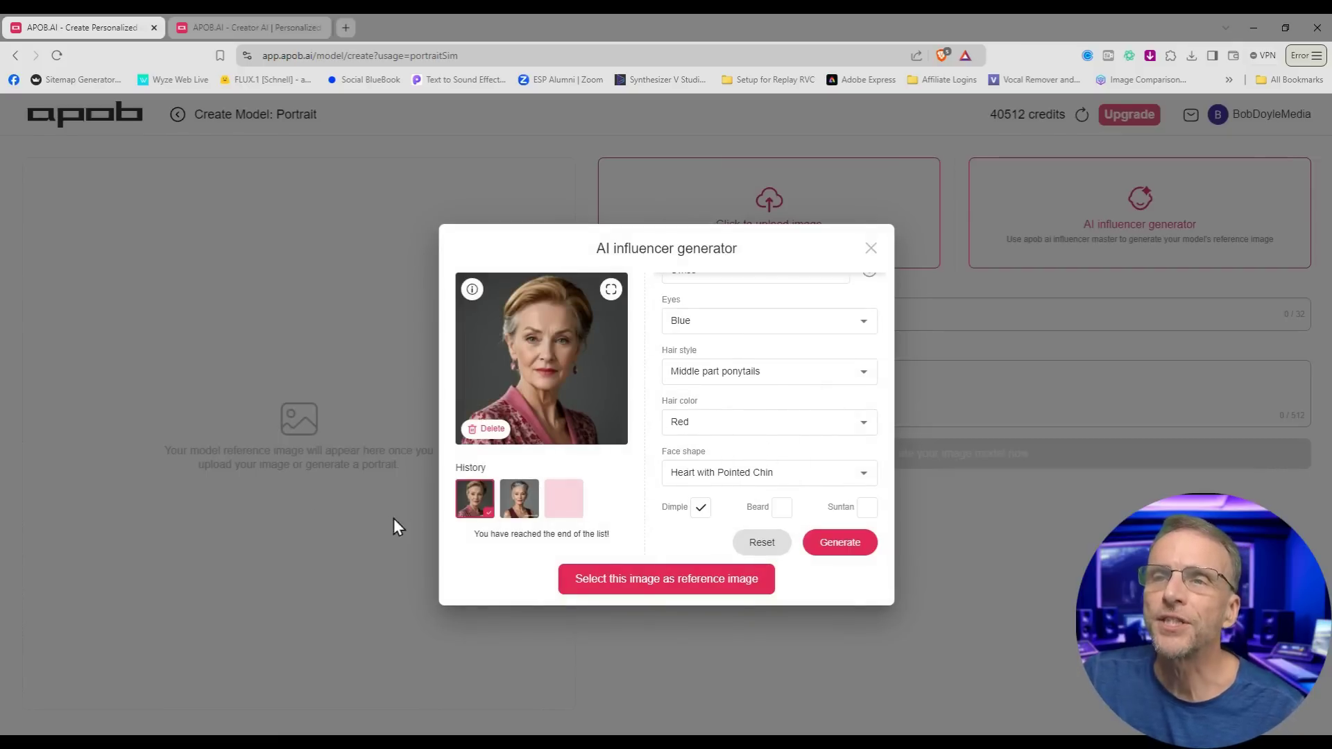
Step: Use the new portrait as reference, name the model 'Lizblomella', describe it 'Finickey Eater', and create it
{"action": "left_click", "coordinate": [652, 597]}
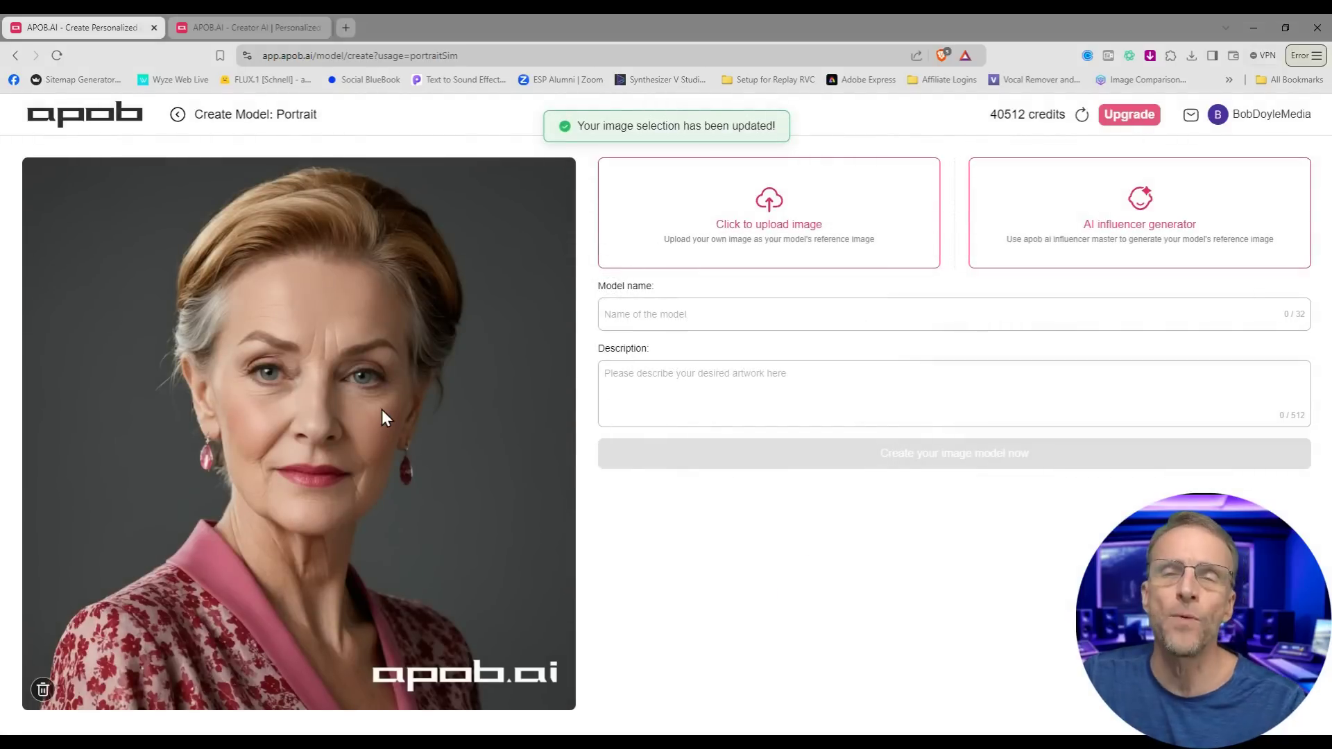
{"action": "left_click", "coordinate": [648, 307]}
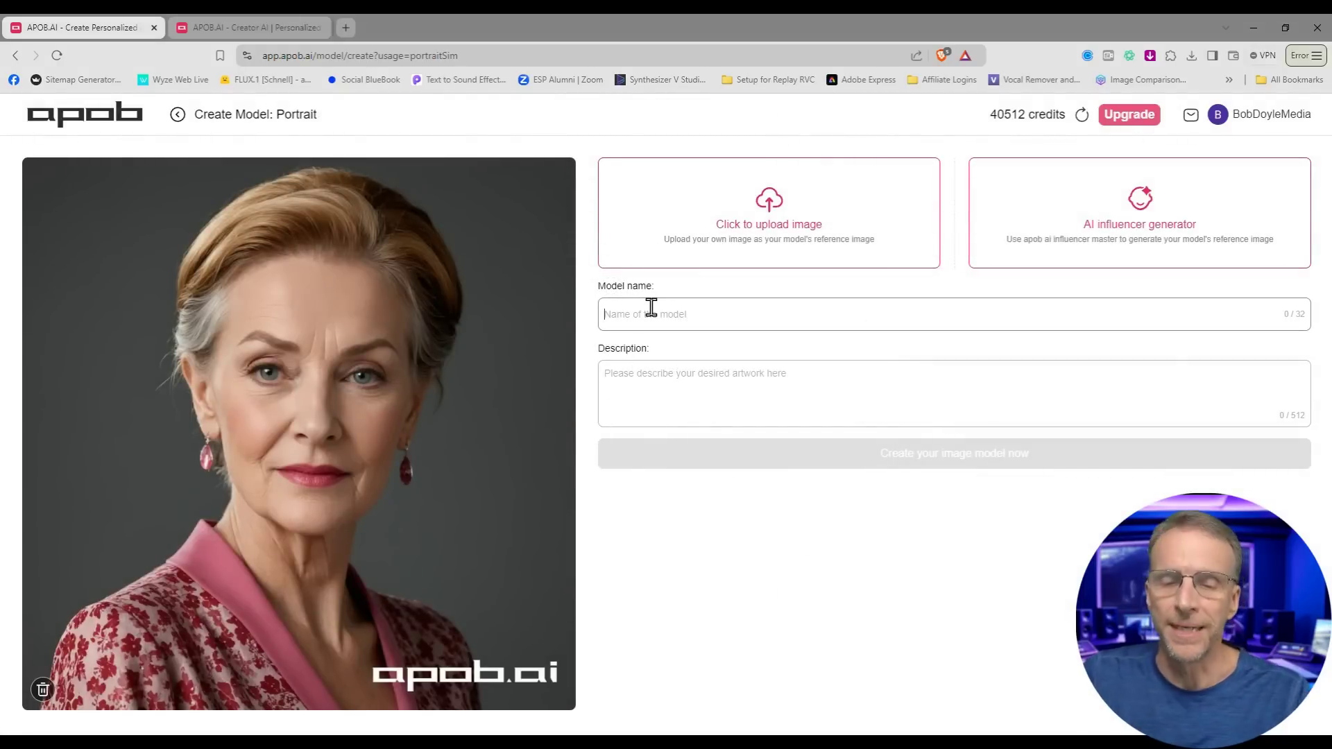
{"action": "type", "text": "Lizblome"}
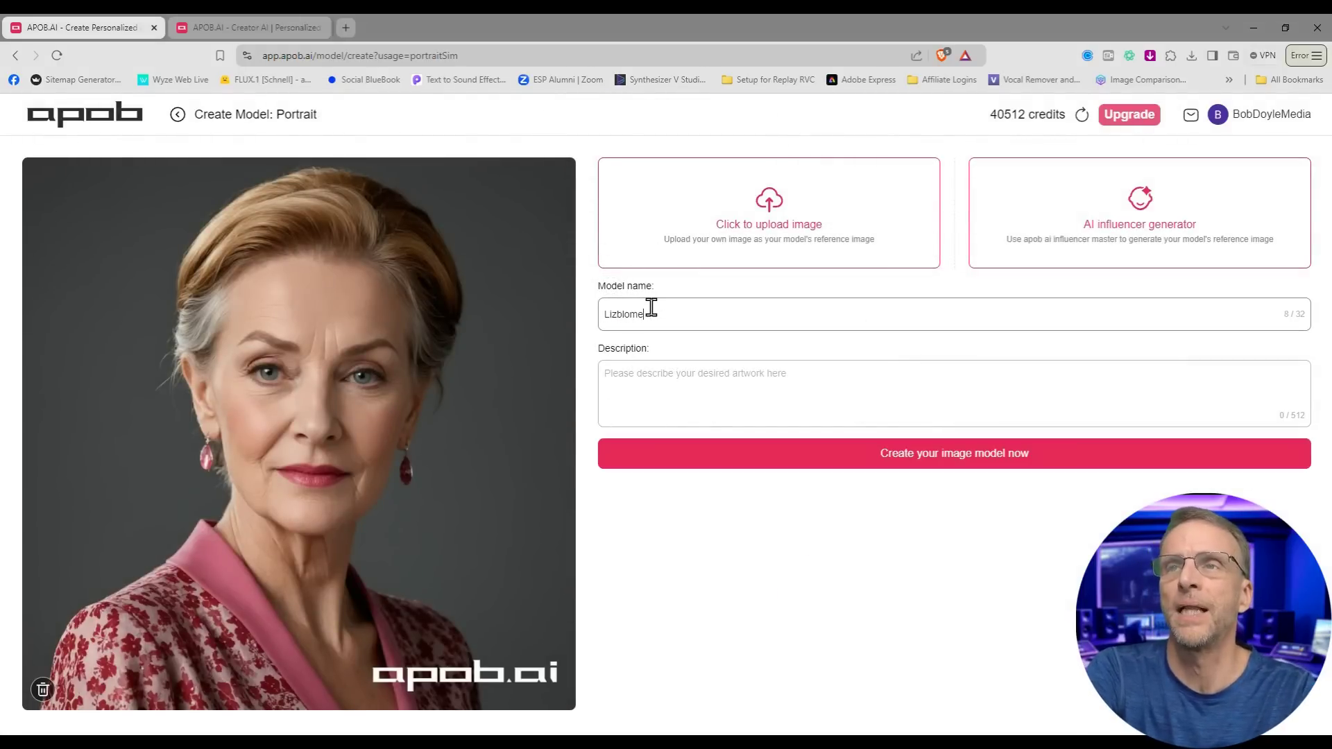
{"action": "type", "text": "lla"}
{"action": "left_click", "coordinate": [821, 419]}
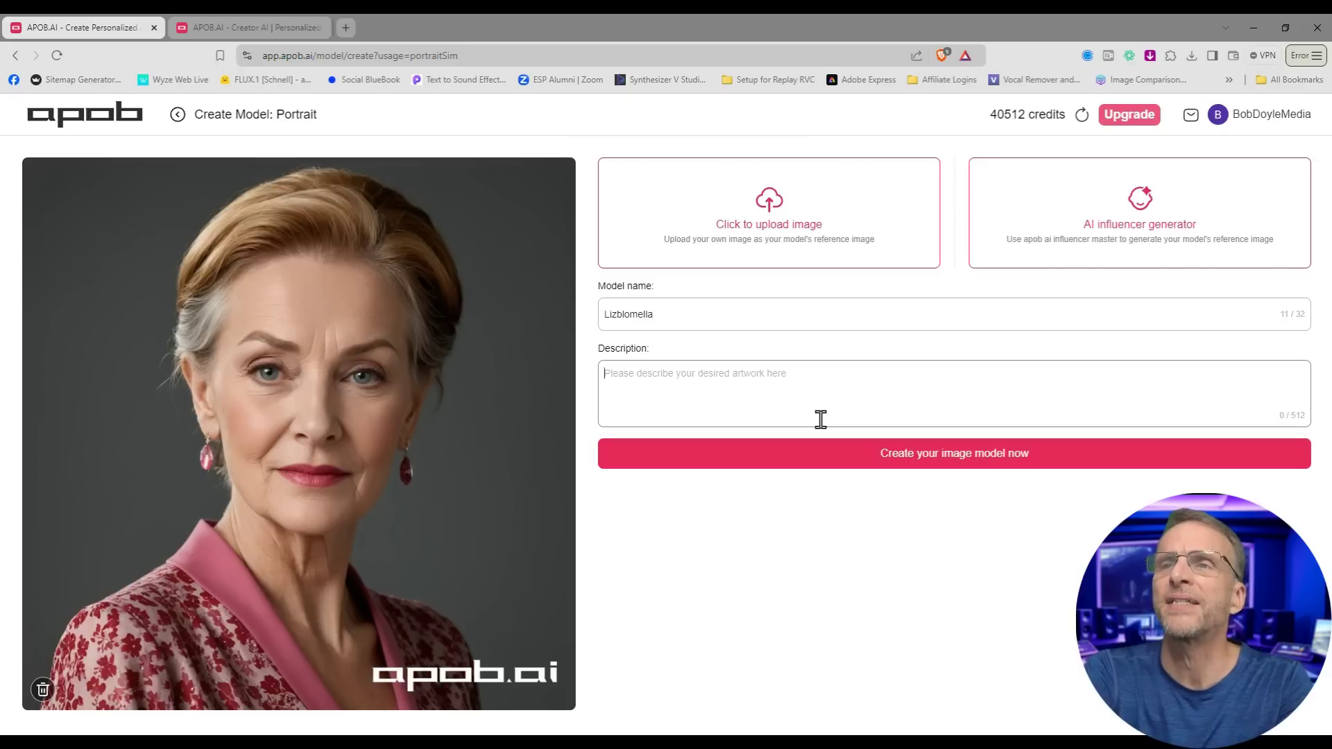
{"action": "type", "text": "Finickey Eater"}
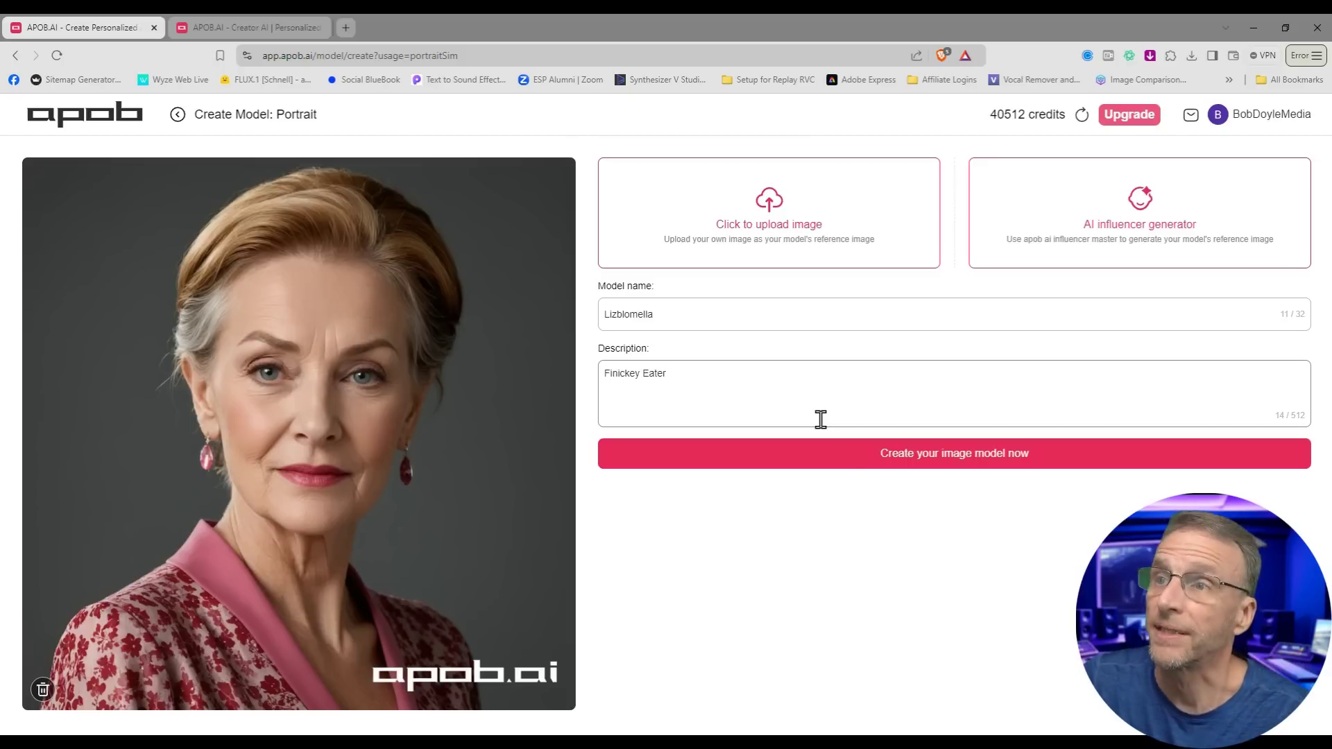
{"action": "left_click", "coordinate": [860, 458]}
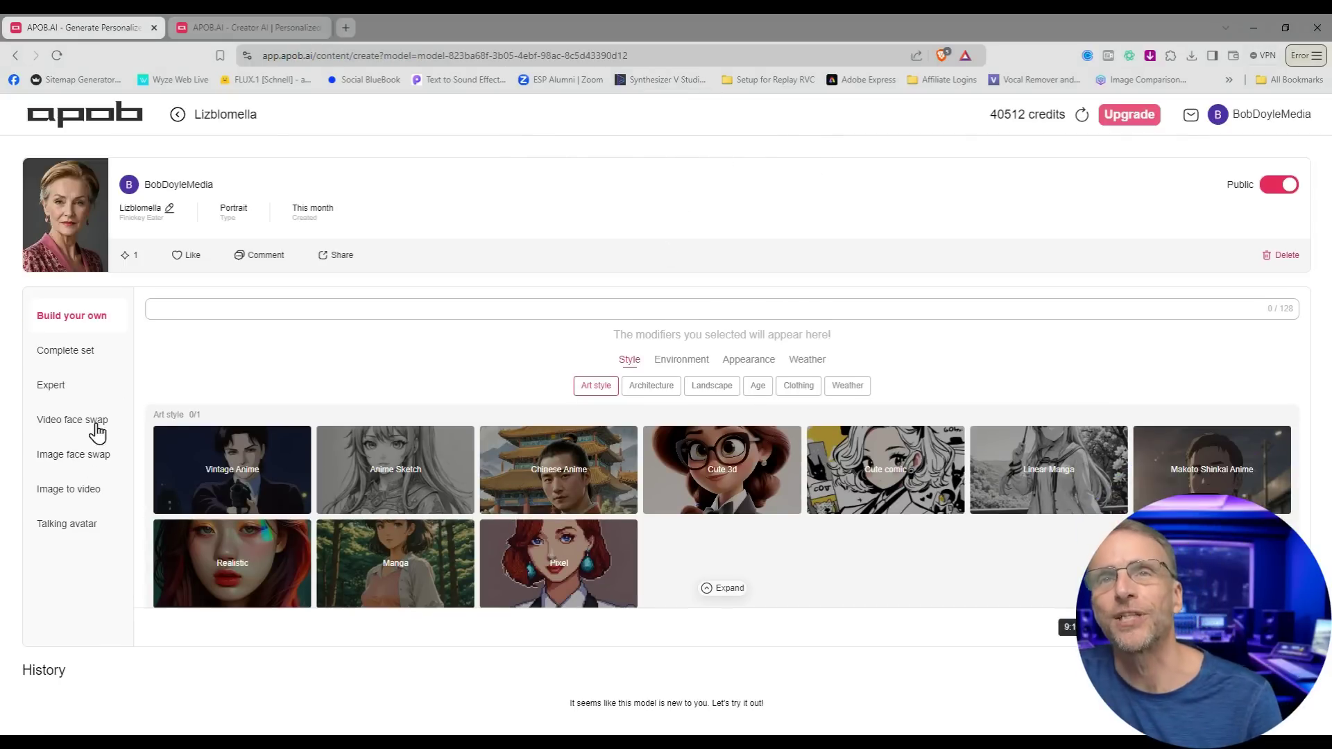
Step: Build Lizblomella's prompt with Realistic, Train station and Overcoat modifier tags
{"action": "left_click", "coordinate": [83, 491]}
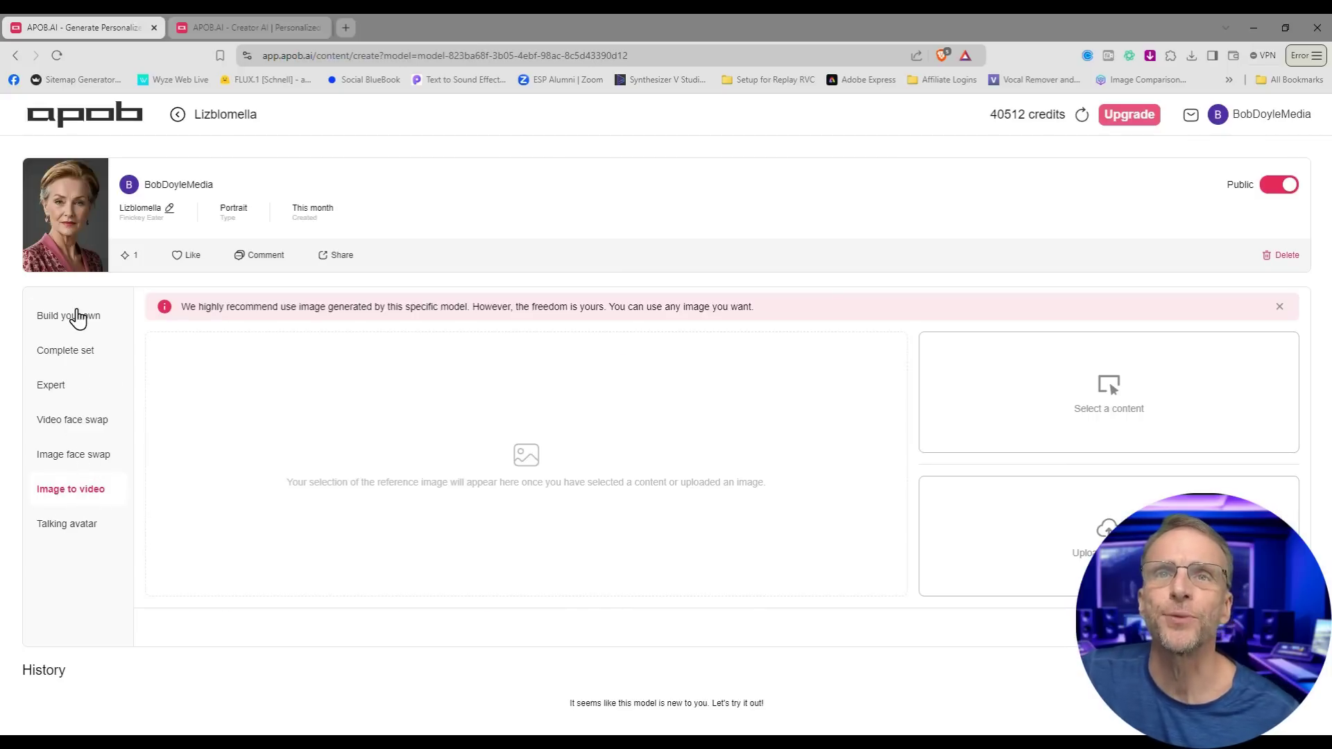
{"action": "left_click", "coordinate": [54, 385]}
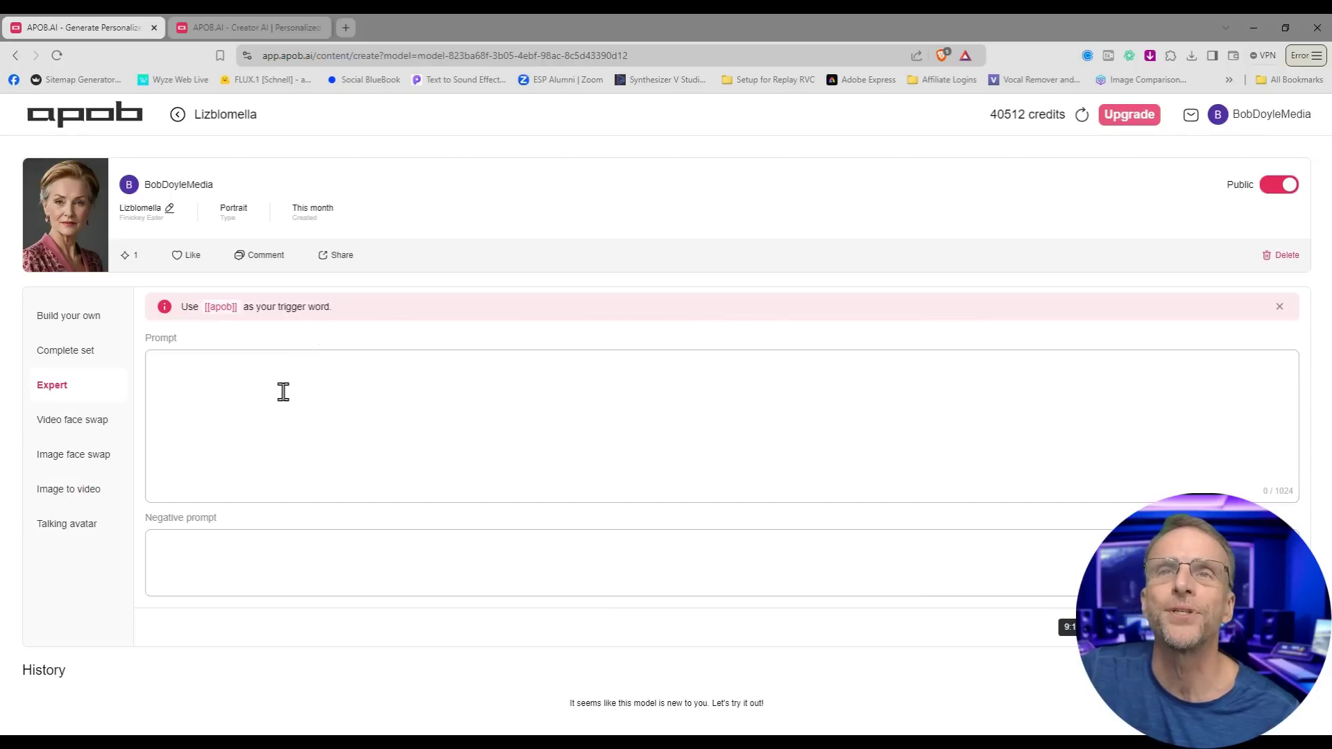
{"action": "left_click", "coordinate": [69, 316]}
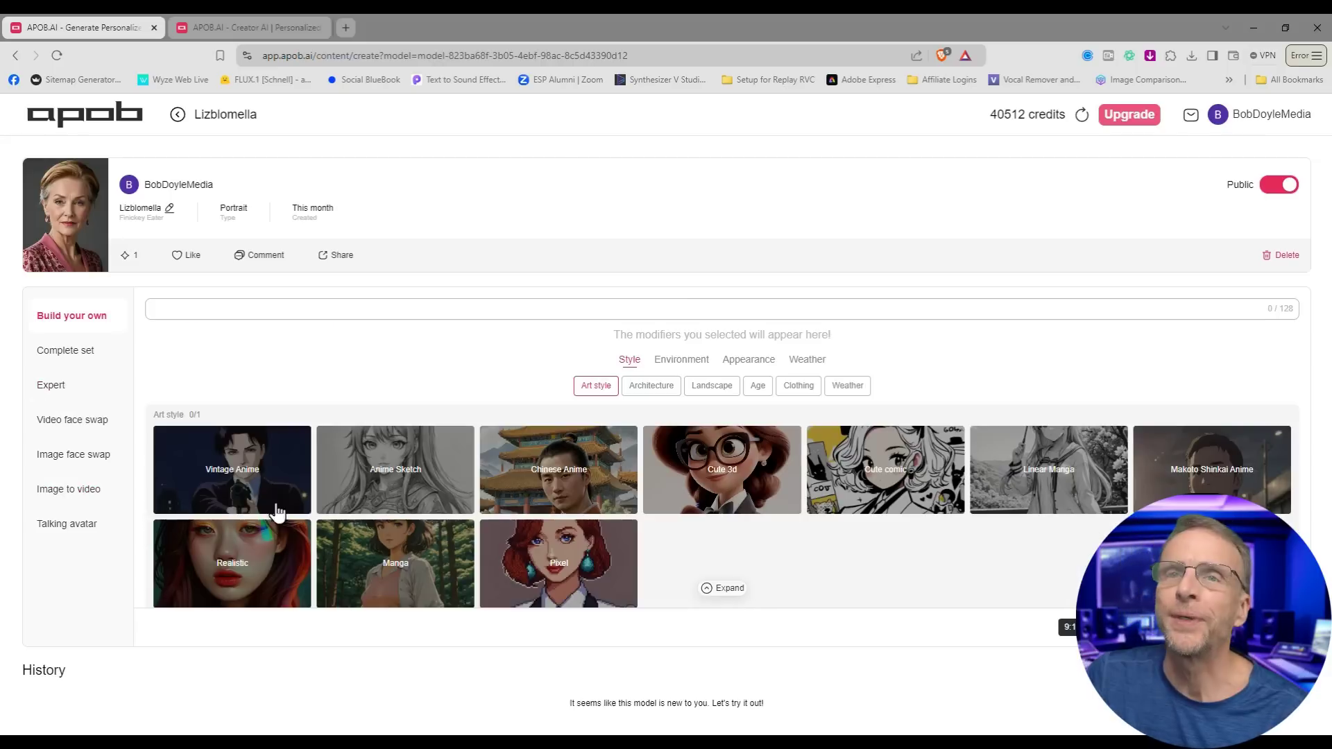
{"action": "scroll", "coordinate": [1014, 520], "scroll_direction": "down", "scroll_amount": 3}
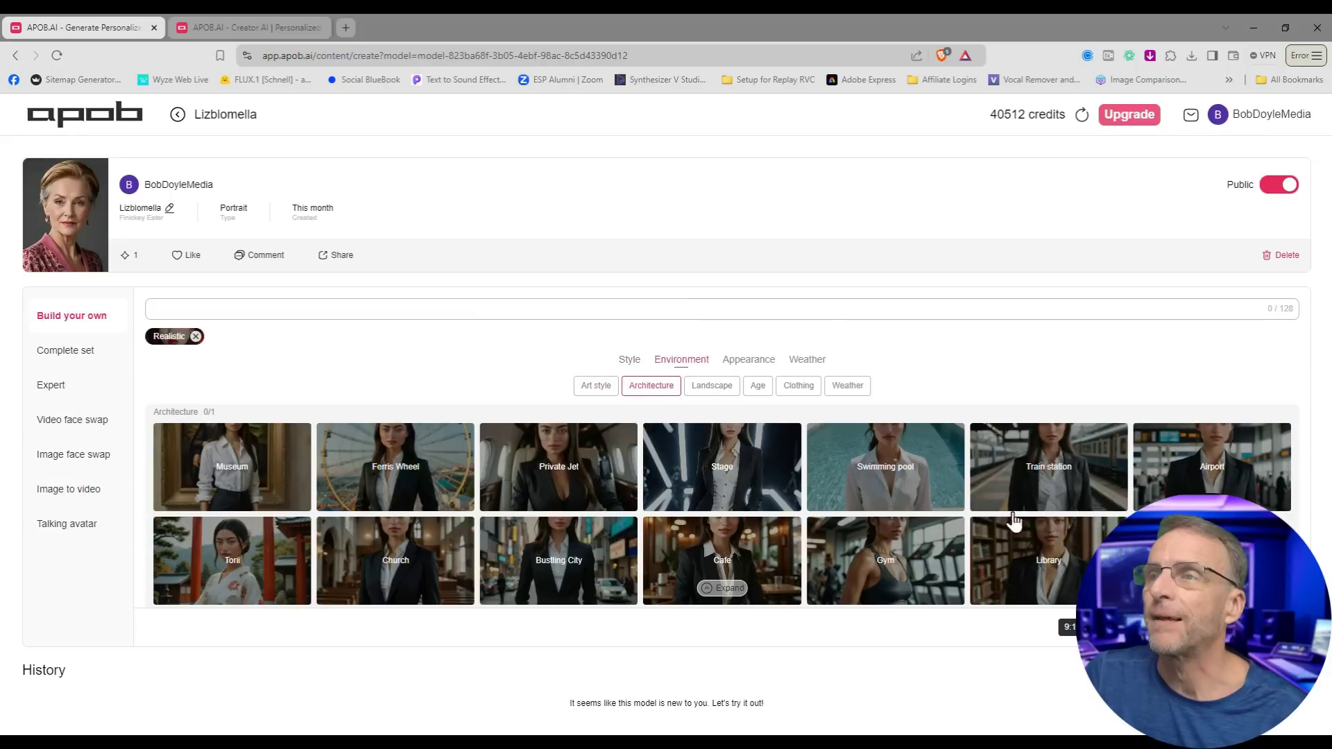
{"action": "left_click", "coordinate": [1053, 494]}
{"action": "scroll", "coordinate": [1165, 407], "scroll_direction": "down", "scroll_amount": 5}
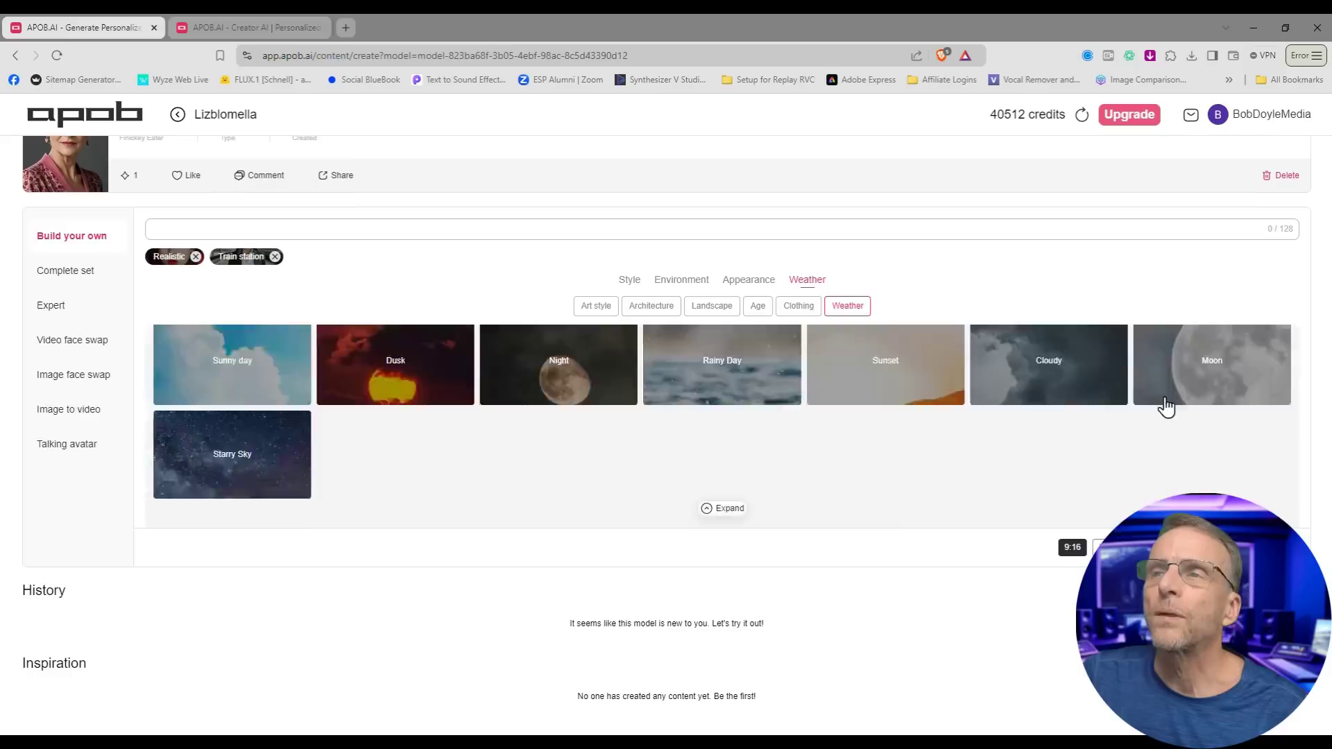
{"action": "scroll", "coordinate": [1272, 443], "scroll_direction": "up", "scroll_amount": 3}
{"action": "left_click", "coordinate": [1224, 477]}
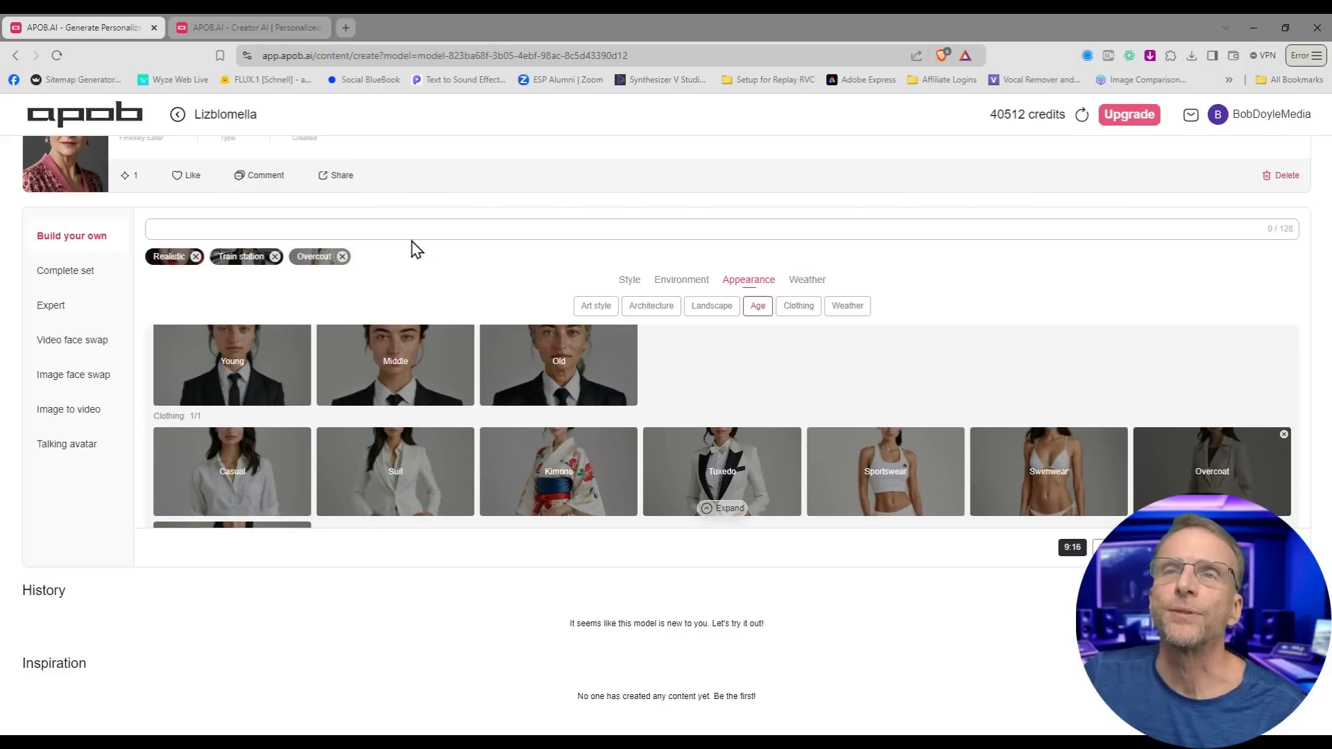
Step: Generate the train-station overcoat images, then prepare a passport-photo prompt with Realistic and Waterfall modifiers
{"action": "left_click", "coordinate": [1257, 548]}
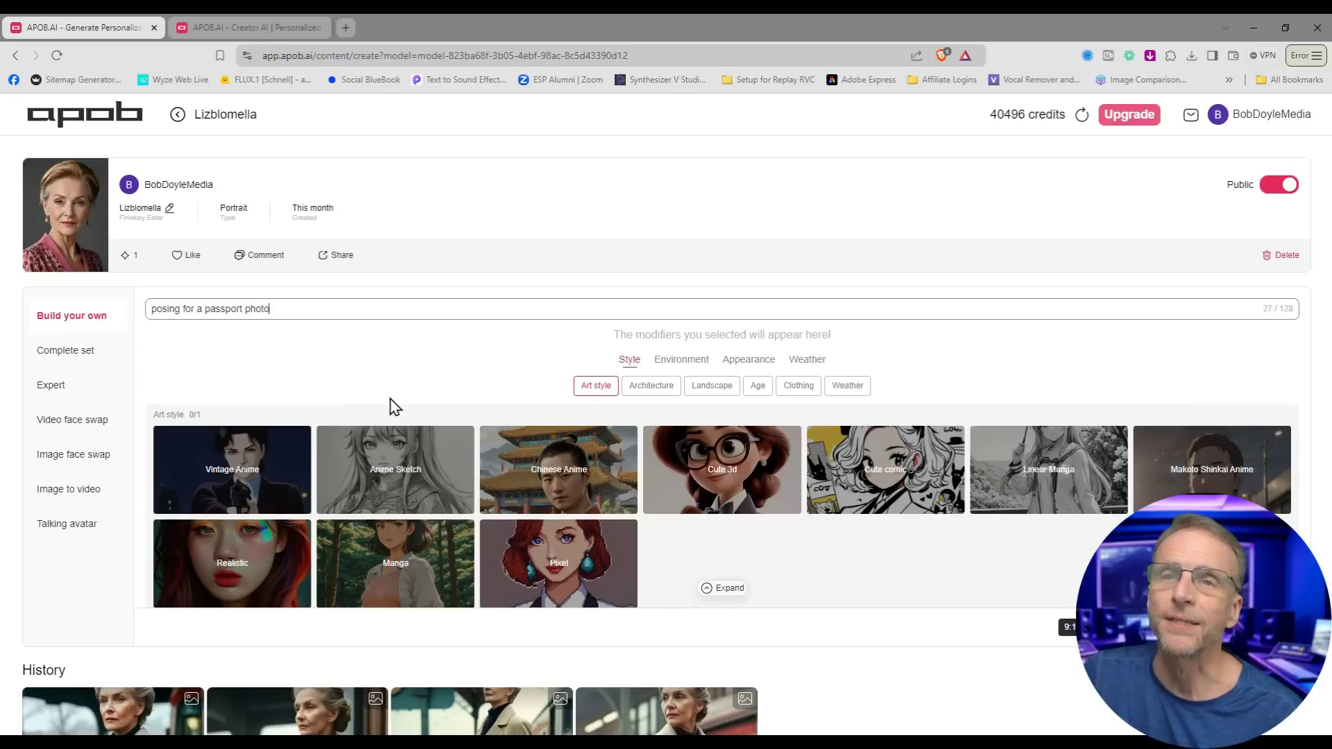
{"action": "left_click", "coordinate": [277, 567]}
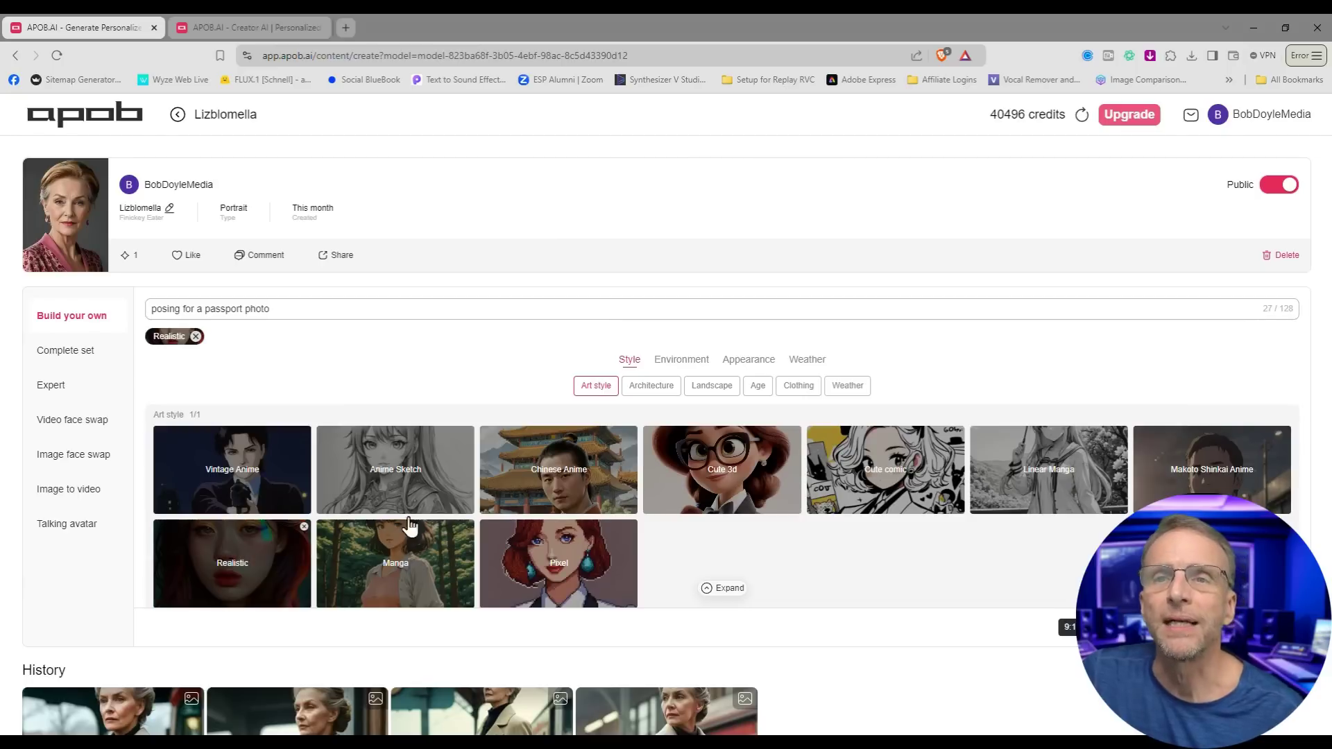
{"action": "scroll", "coordinate": [548, 444], "scroll_direction": "down", "scroll_amount": 5}
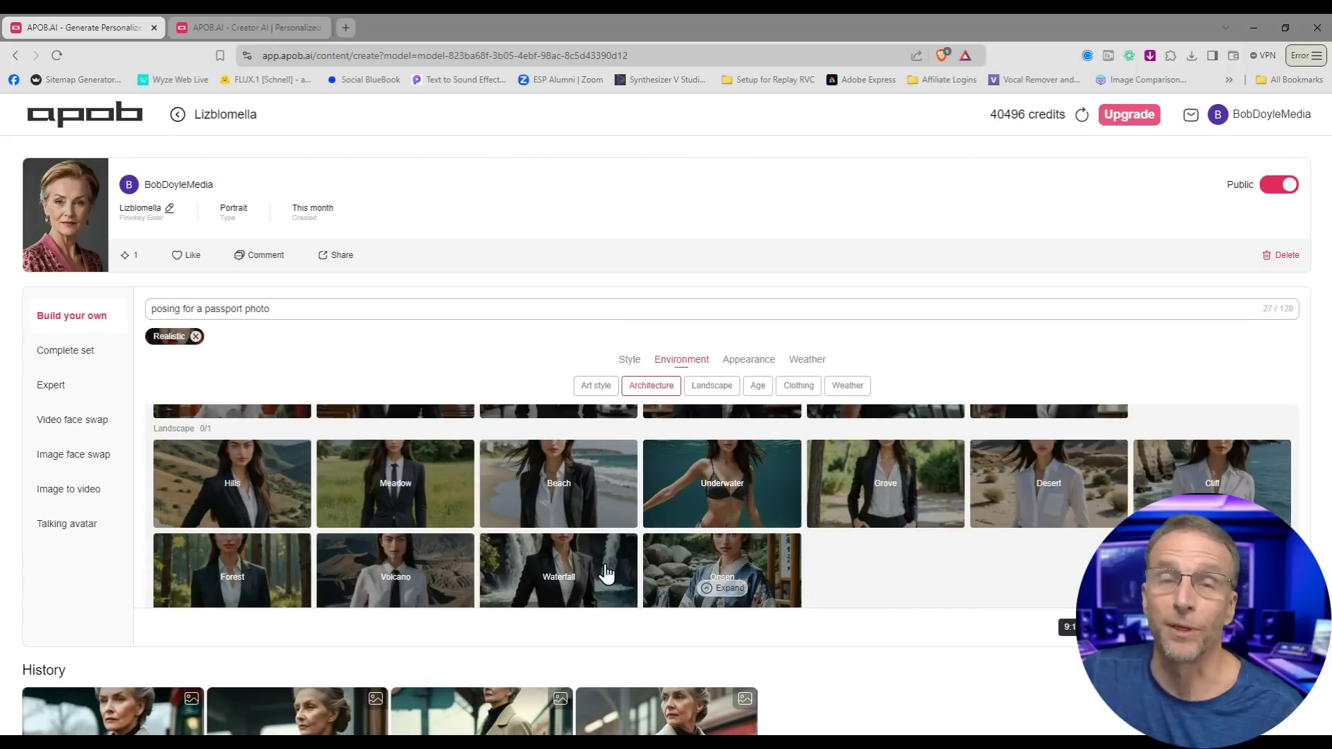
{"action": "left_click", "coordinate": [605, 572]}
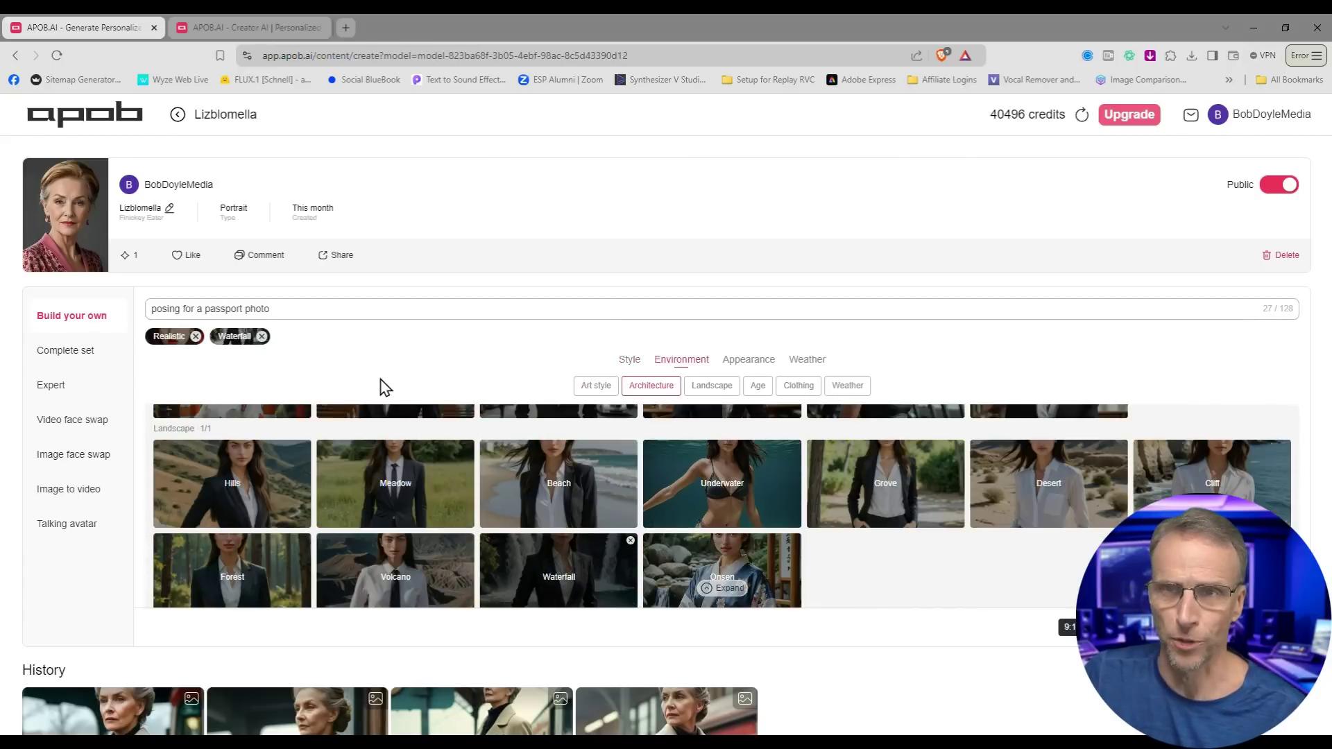
{"action": "scroll", "coordinate": [664, 567], "scroll_direction": "down", "scroll_amount": 5}
{"action": "left_click", "coordinate": [358, 309]}
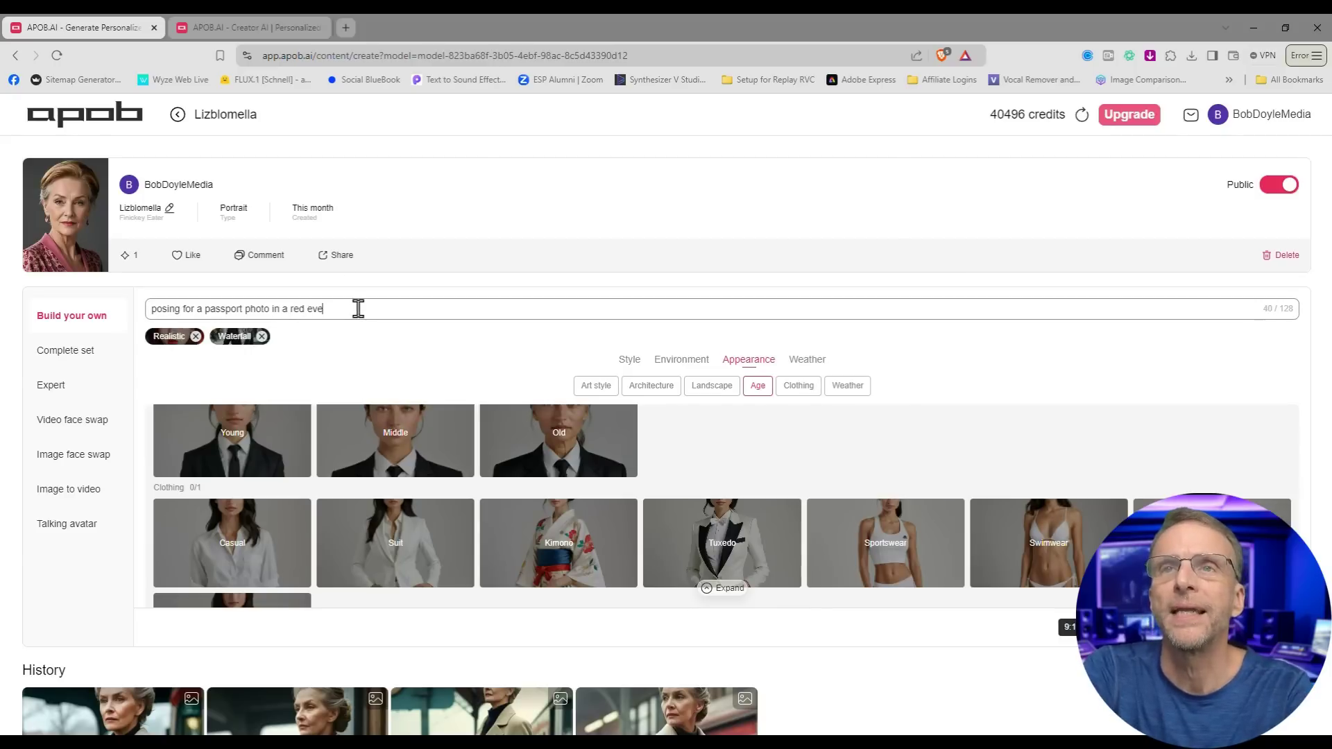
{"action": "scroll", "coordinate": [648, 506], "scroll_direction": "down", "scroll_amount": 4}
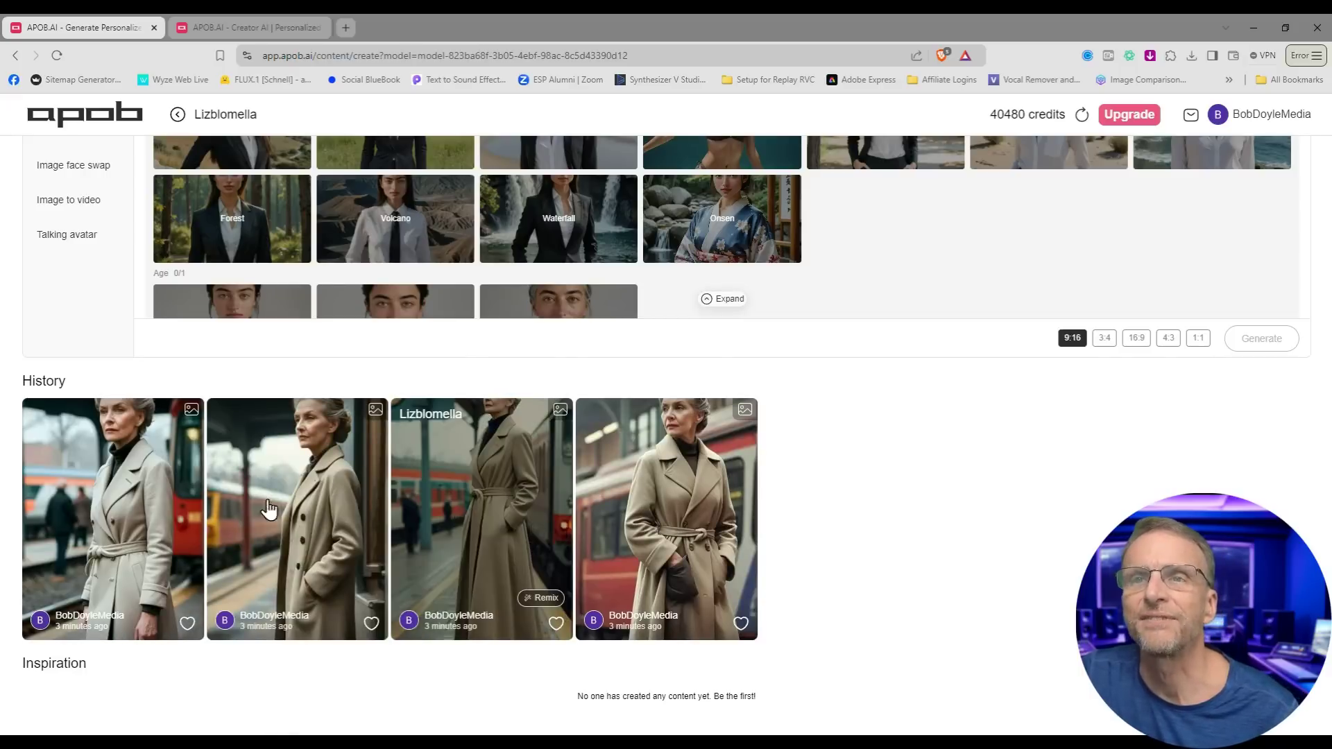
Step: Generate an image-to-video clip from the personal train-station overcoat image
{"action": "scroll", "coordinate": [104, 493], "scroll_direction": "up", "scroll_amount": 4}
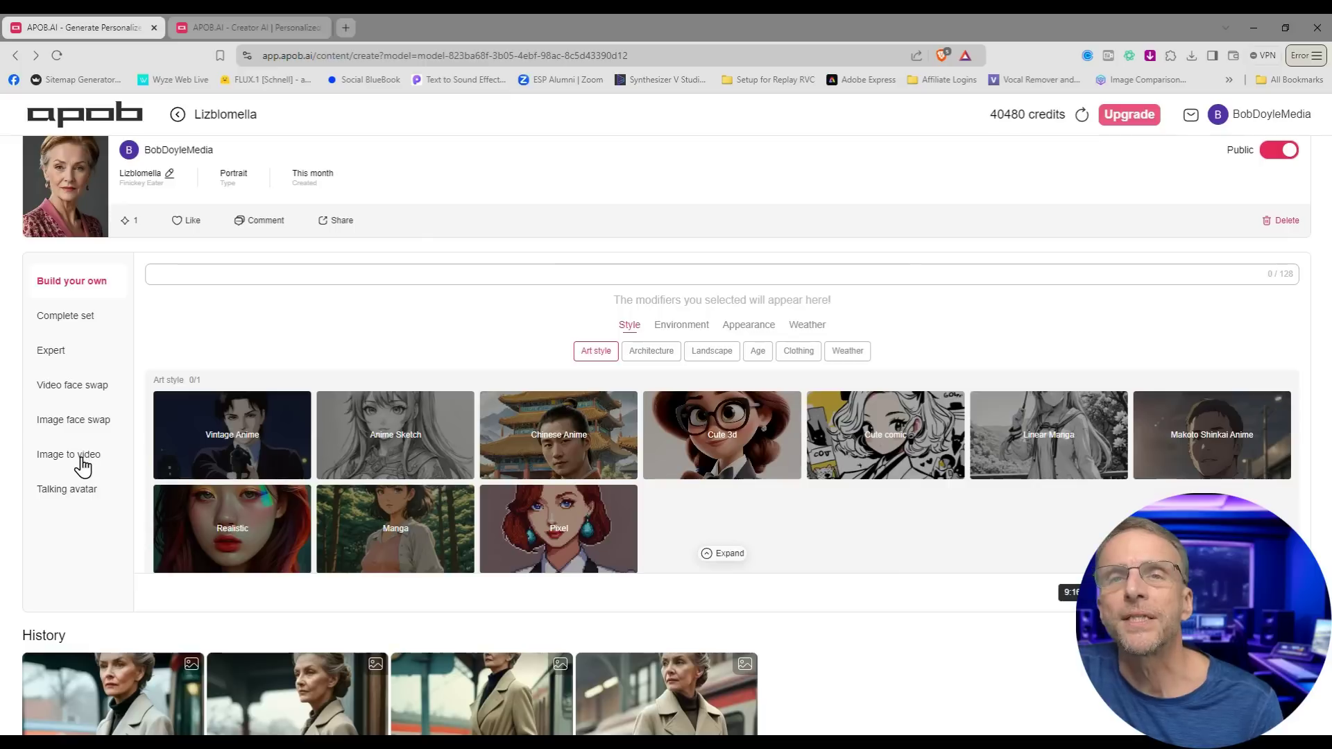
{"action": "left_click", "coordinate": [82, 459]}
{"action": "left_click", "coordinate": [1110, 357]}
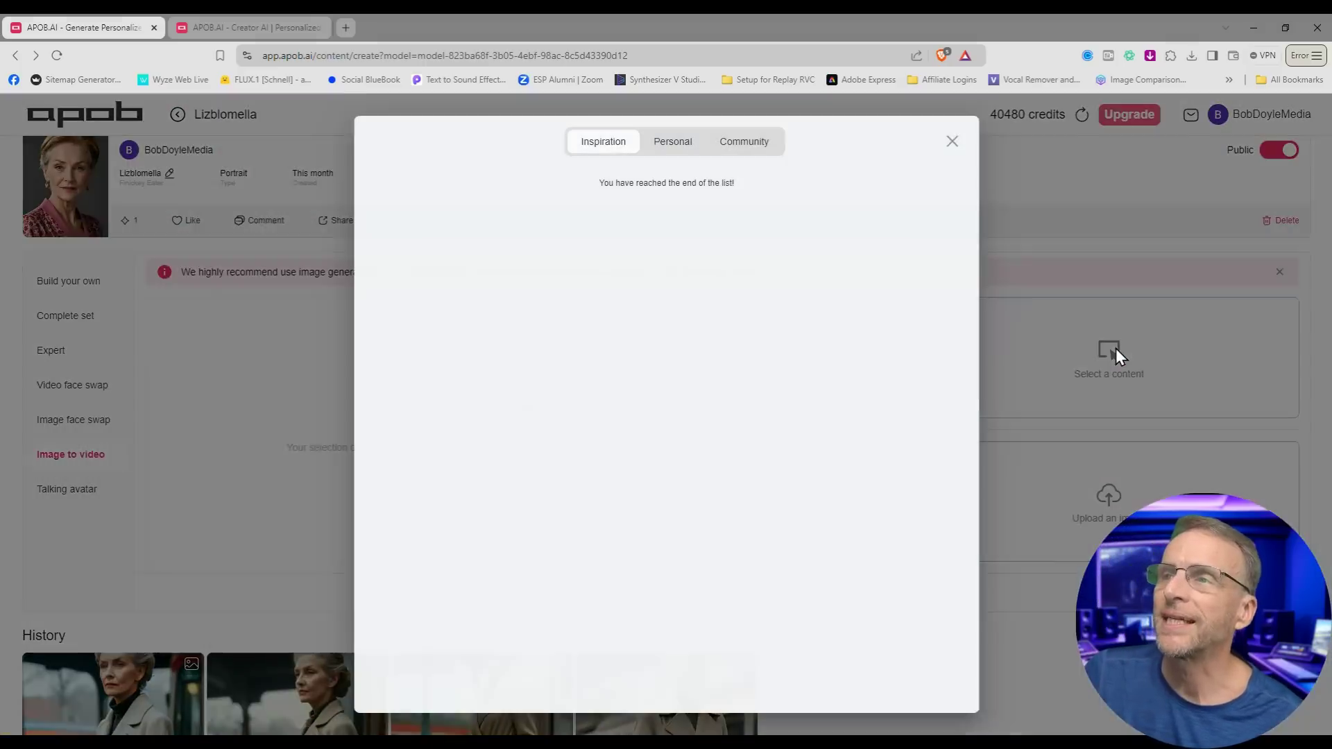
{"action": "left_click", "coordinate": [662, 151]}
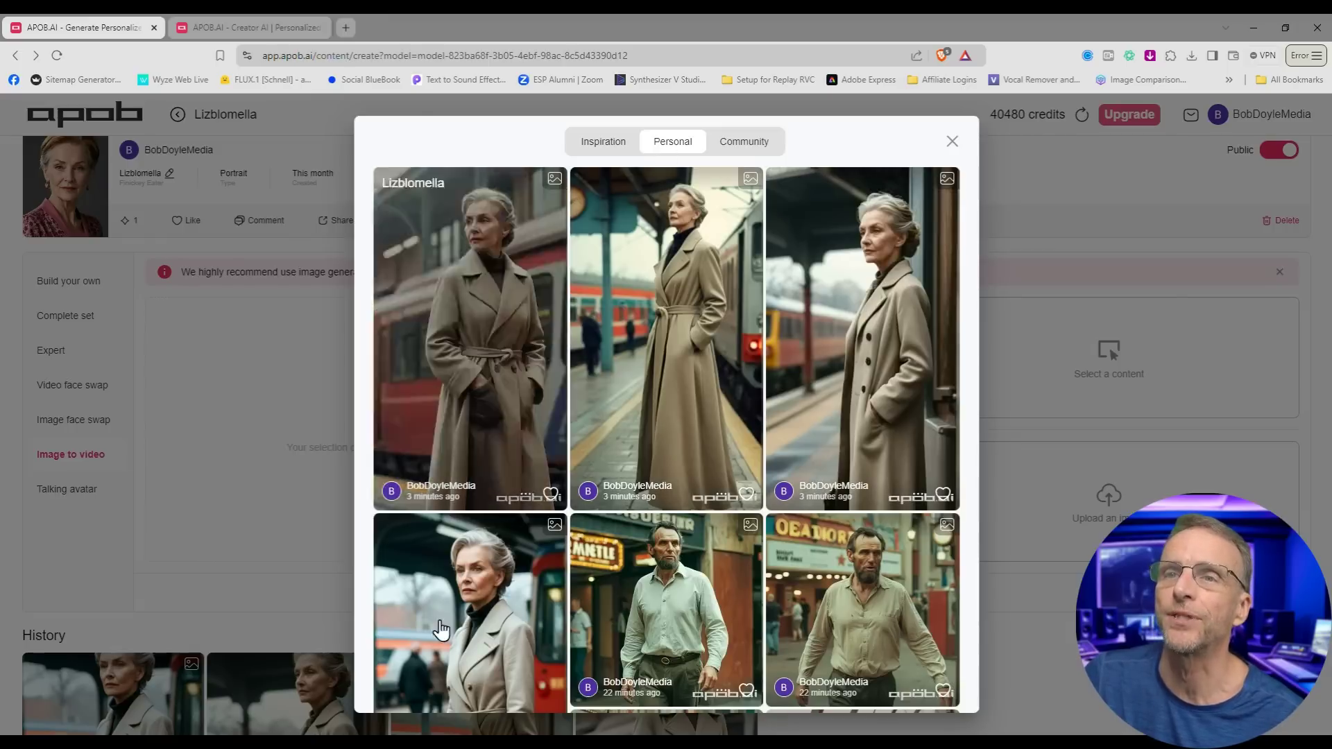
{"action": "left_click", "coordinate": [455, 638]}
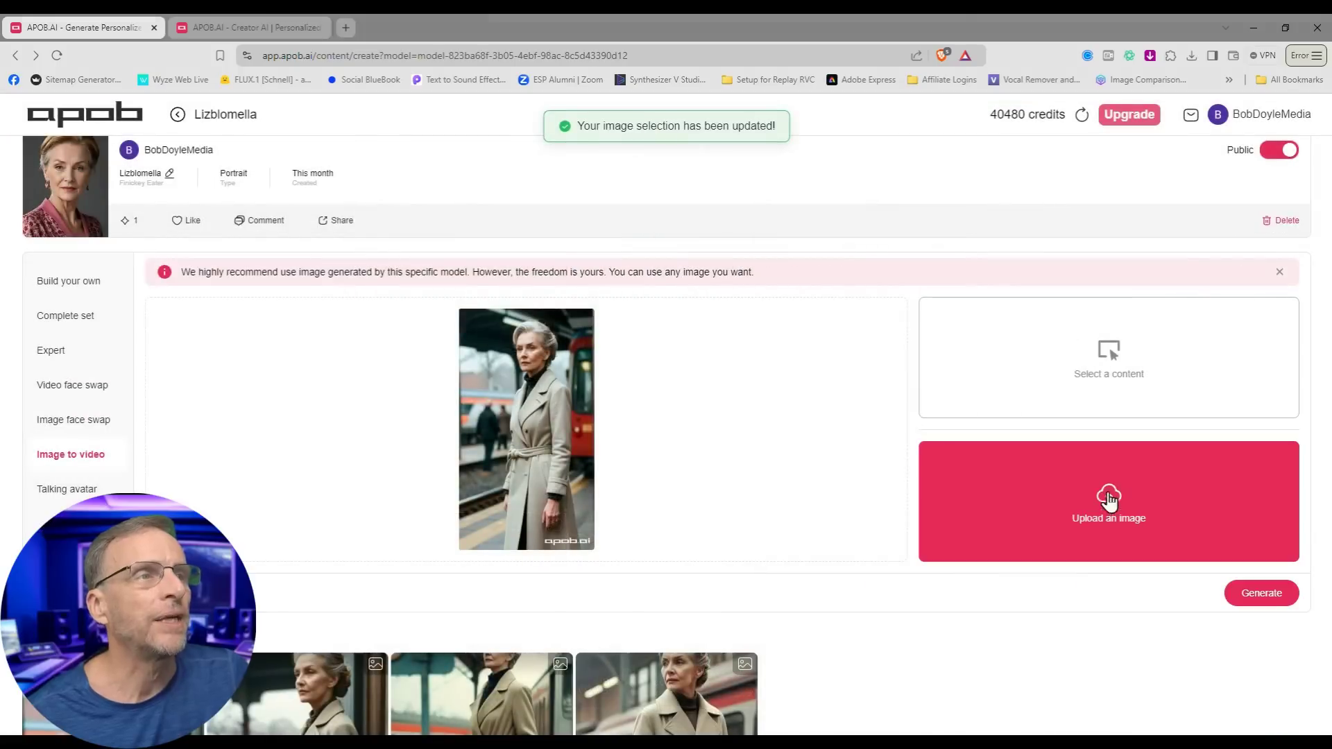
{"action": "left_click", "coordinate": [1261, 593]}
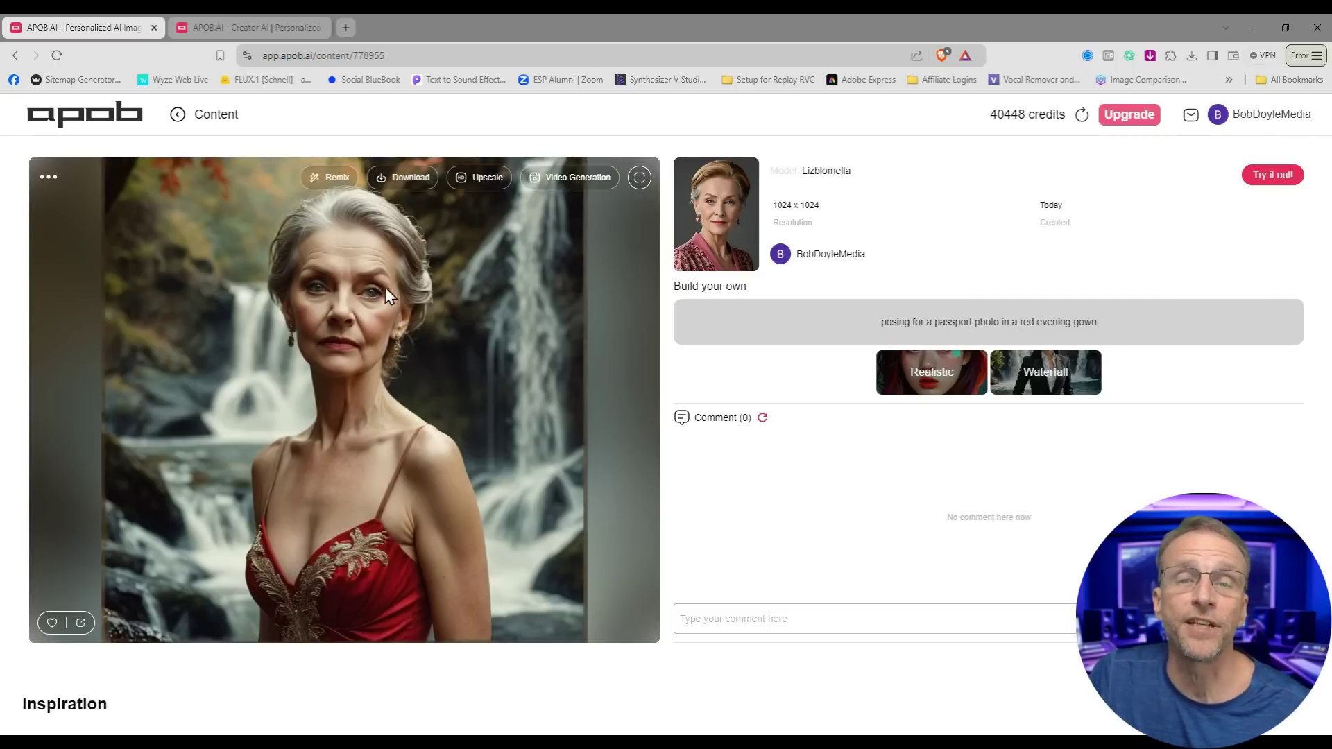
Step: Start a Lizblomella talking avatar using the personal red-gown waterfall portrait as reference
{"action": "left_click", "coordinate": [42, 119]}
{"action": "left_click", "coordinate": [292, 544]}
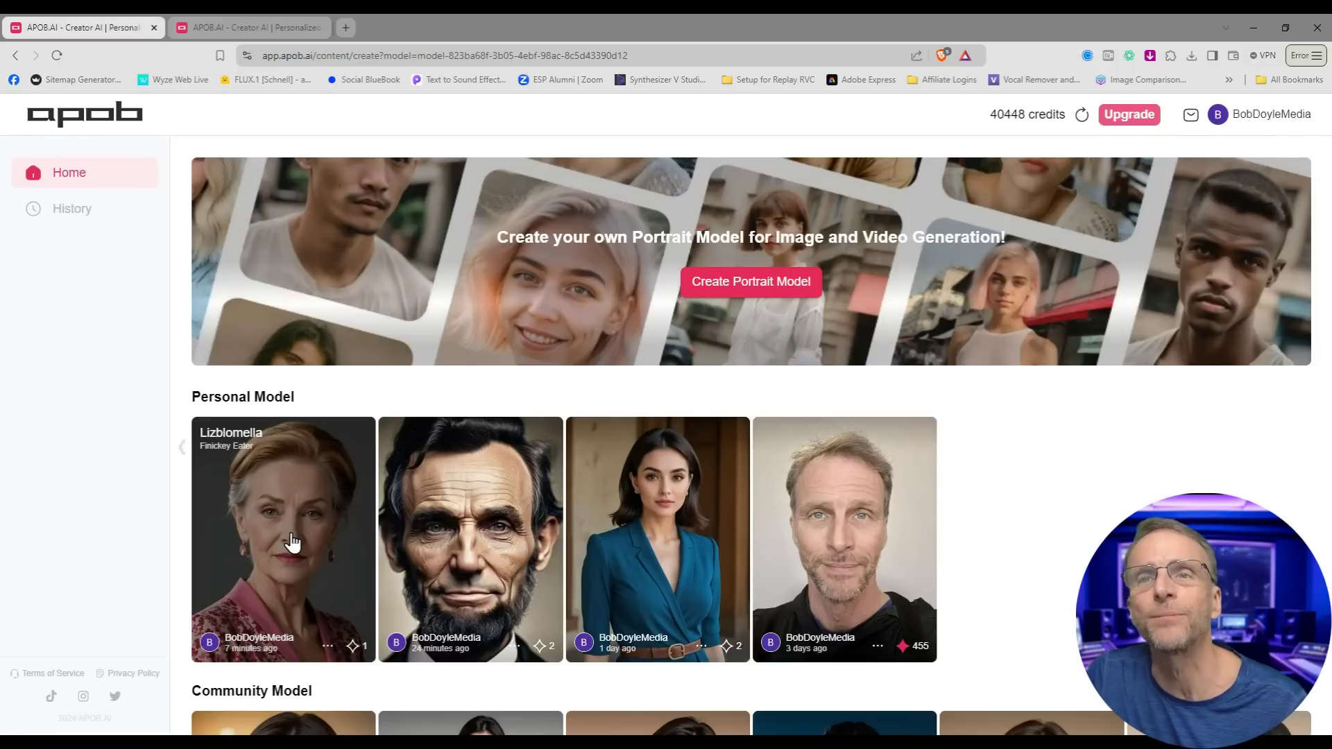
{"action": "scroll", "coordinate": [69, 483], "scroll_direction": "down", "scroll_amount": 2}
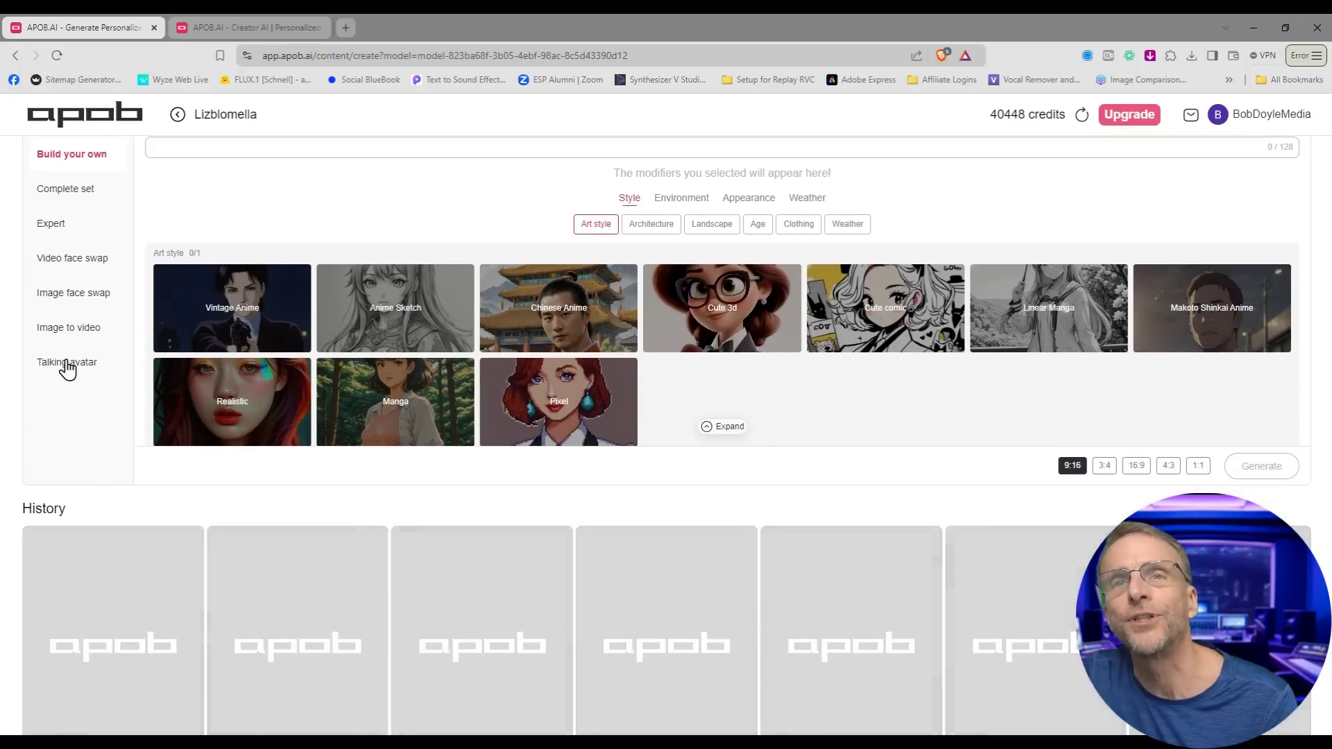
{"action": "left_click", "coordinate": [67, 367]}
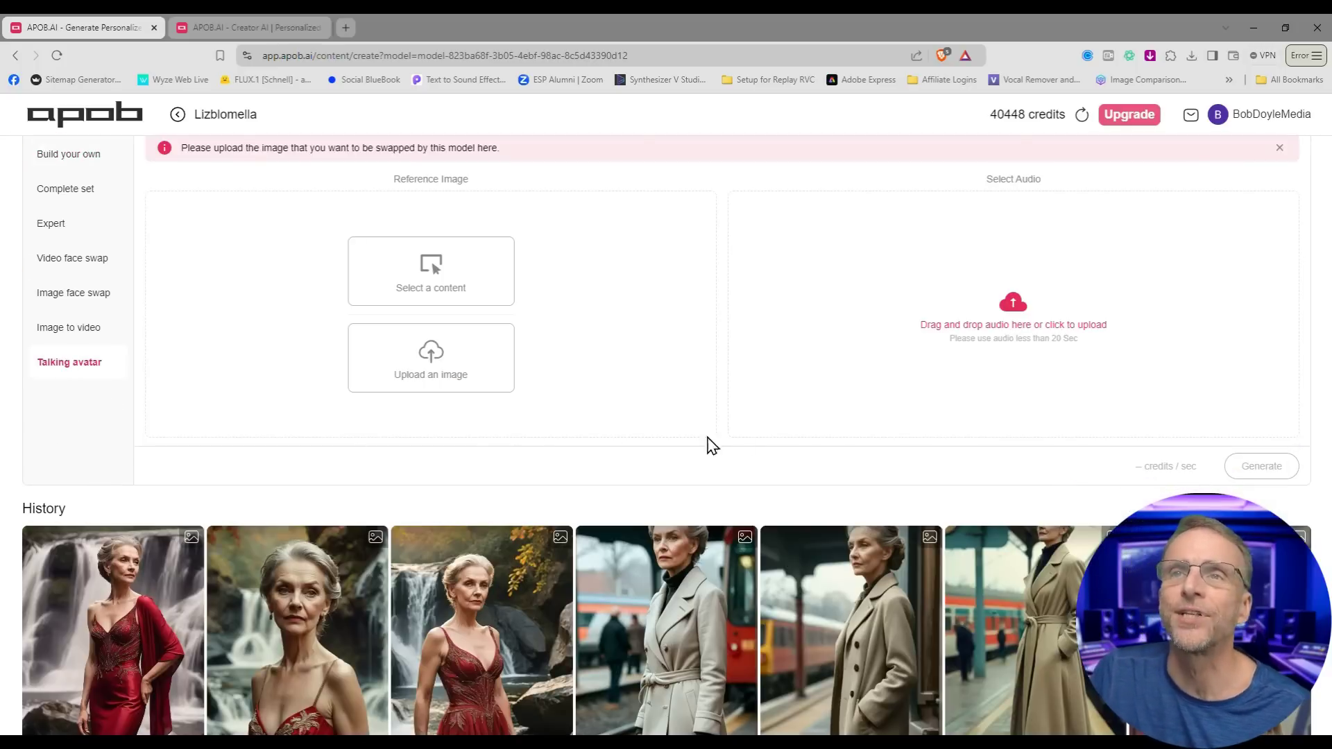
{"action": "left_click", "coordinate": [390, 282]}
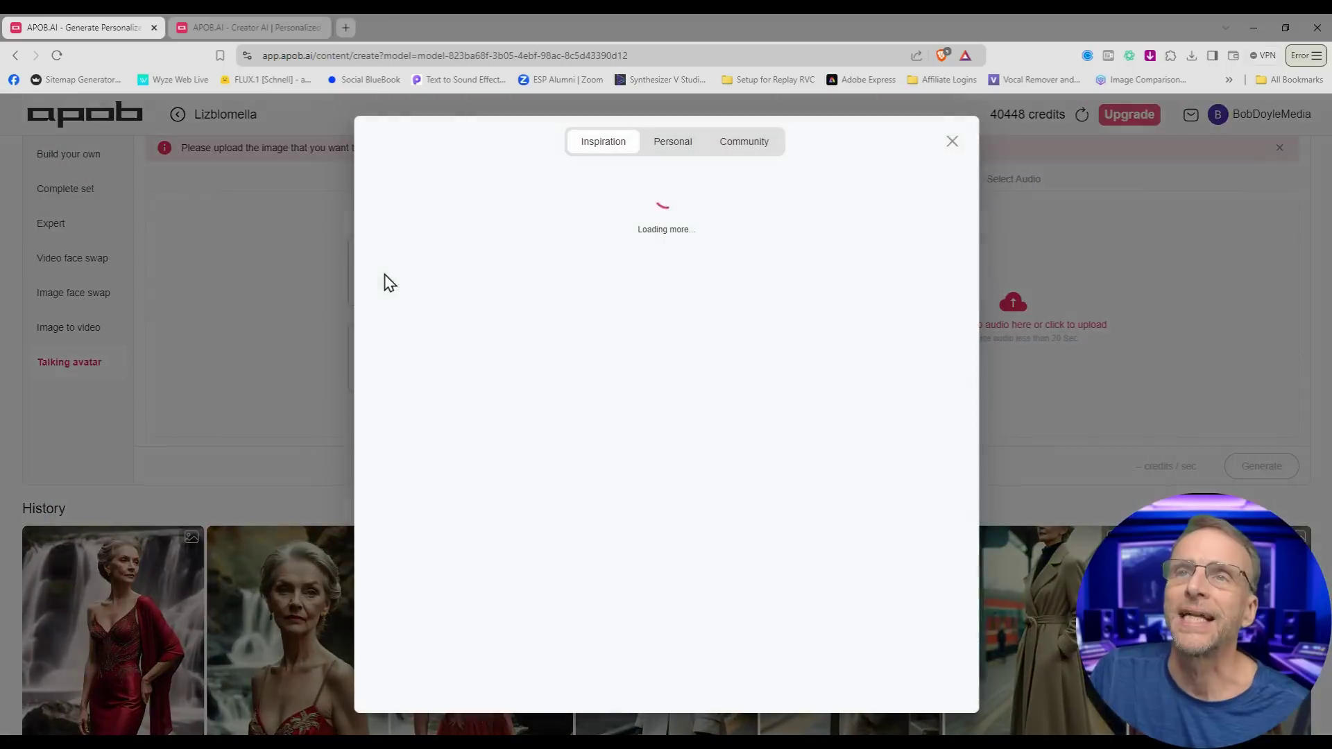
{"action": "left_click", "coordinate": [671, 147]}
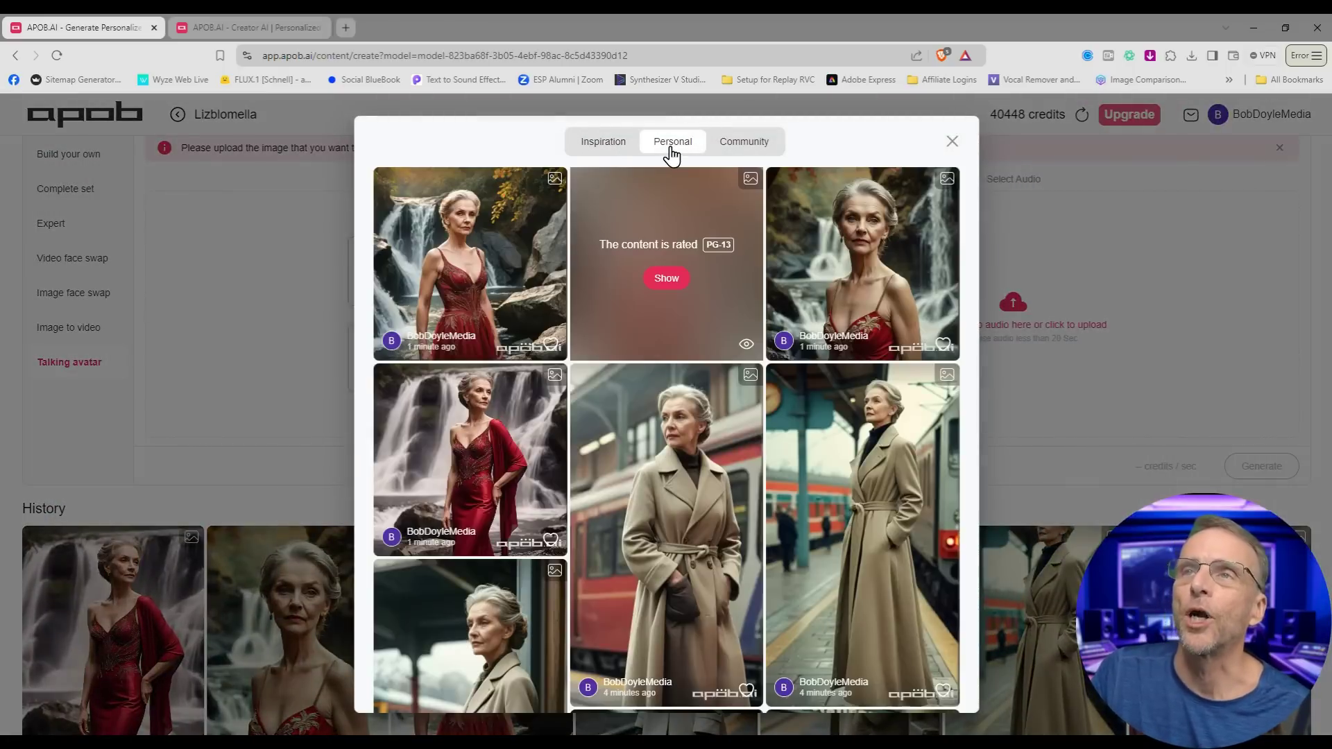
{"action": "left_click", "coordinate": [666, 279]}
{"action": "left_click", "coordinate": [690, 323]}
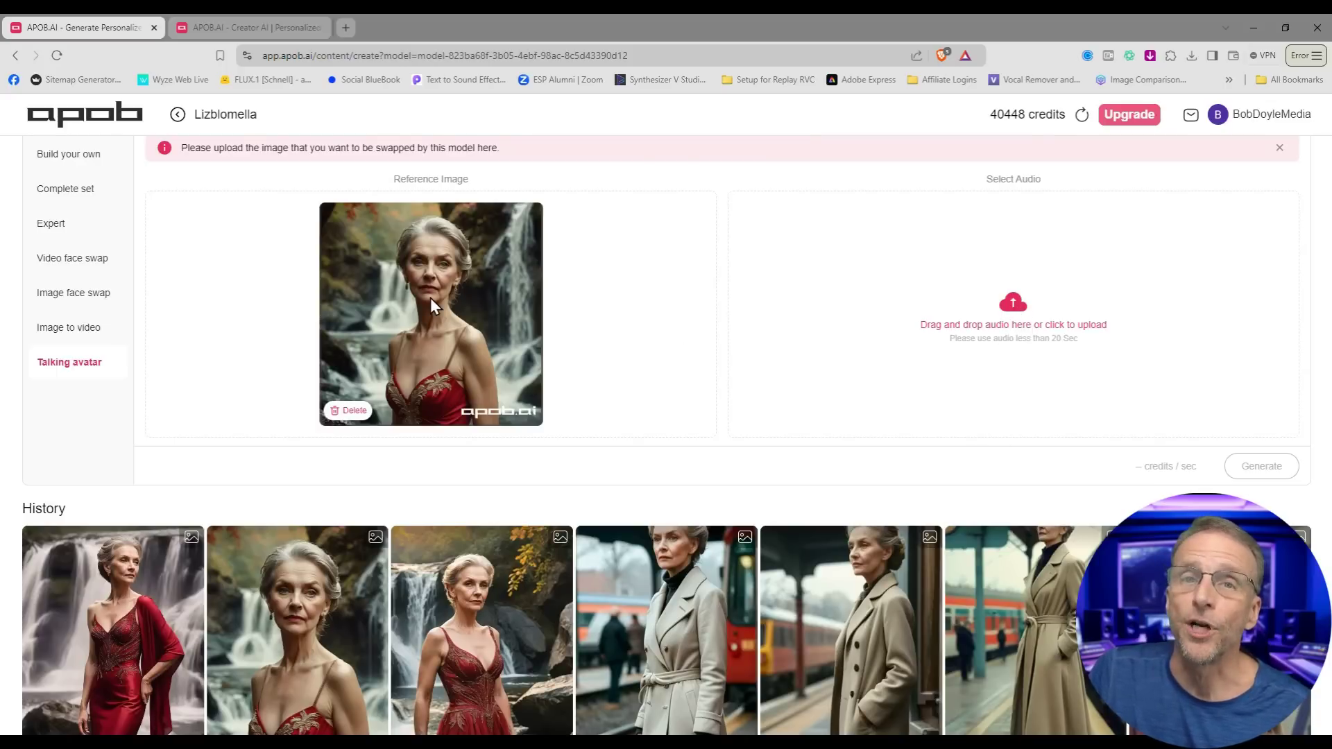
Step: Upload and preview the 9-second ElevenLabs voice audio, then generate the talking avatar
{"action": "left_click_drag", "start_coordinate": [430, 305], "coordinate": [1044, 367]}
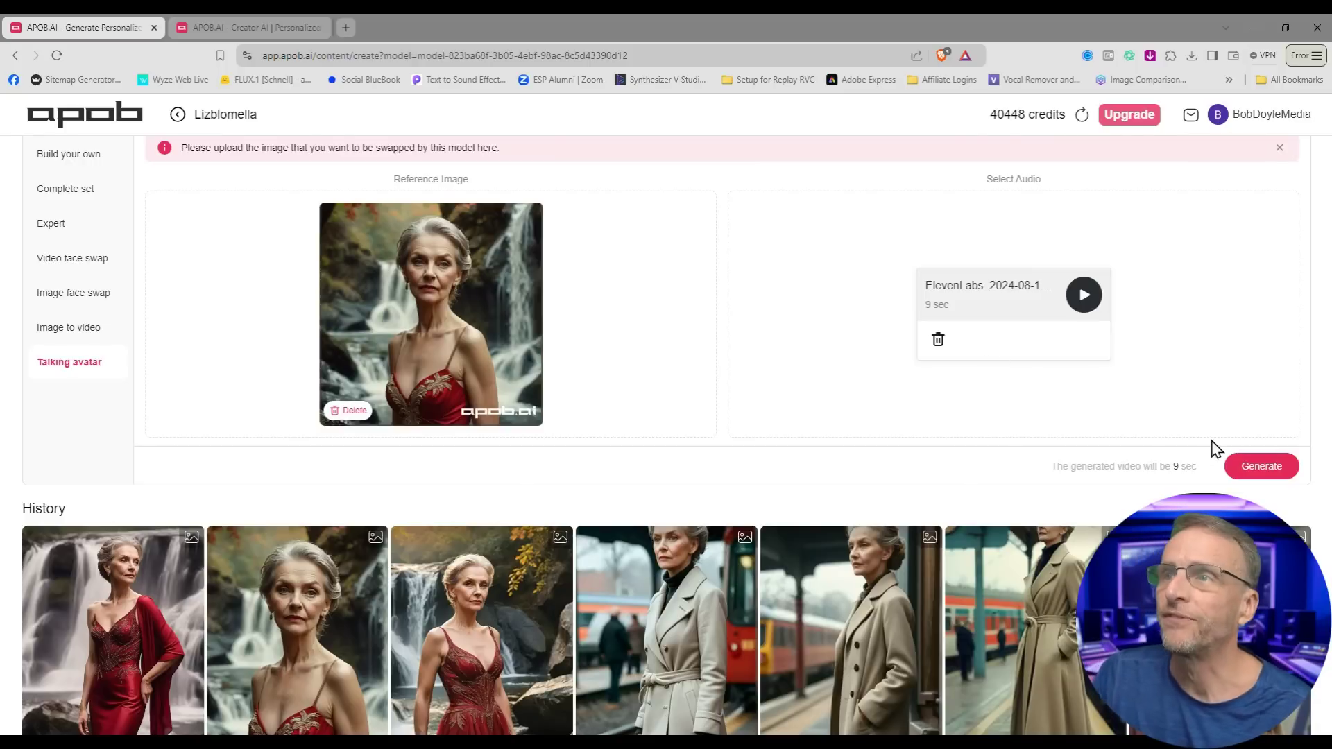
{"action": "left_click", "coordinate": [1084, 296]}
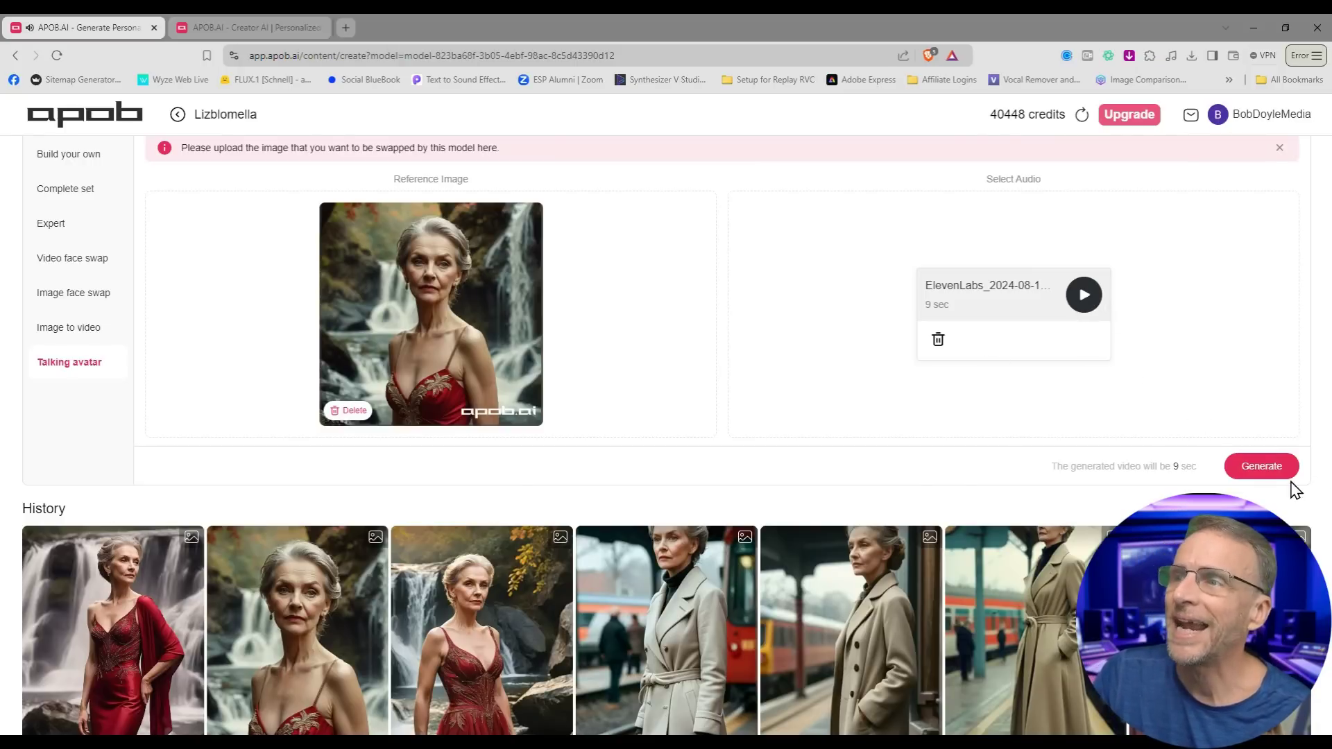
{"action": "left_click", "coordinate": [1261, 466]}
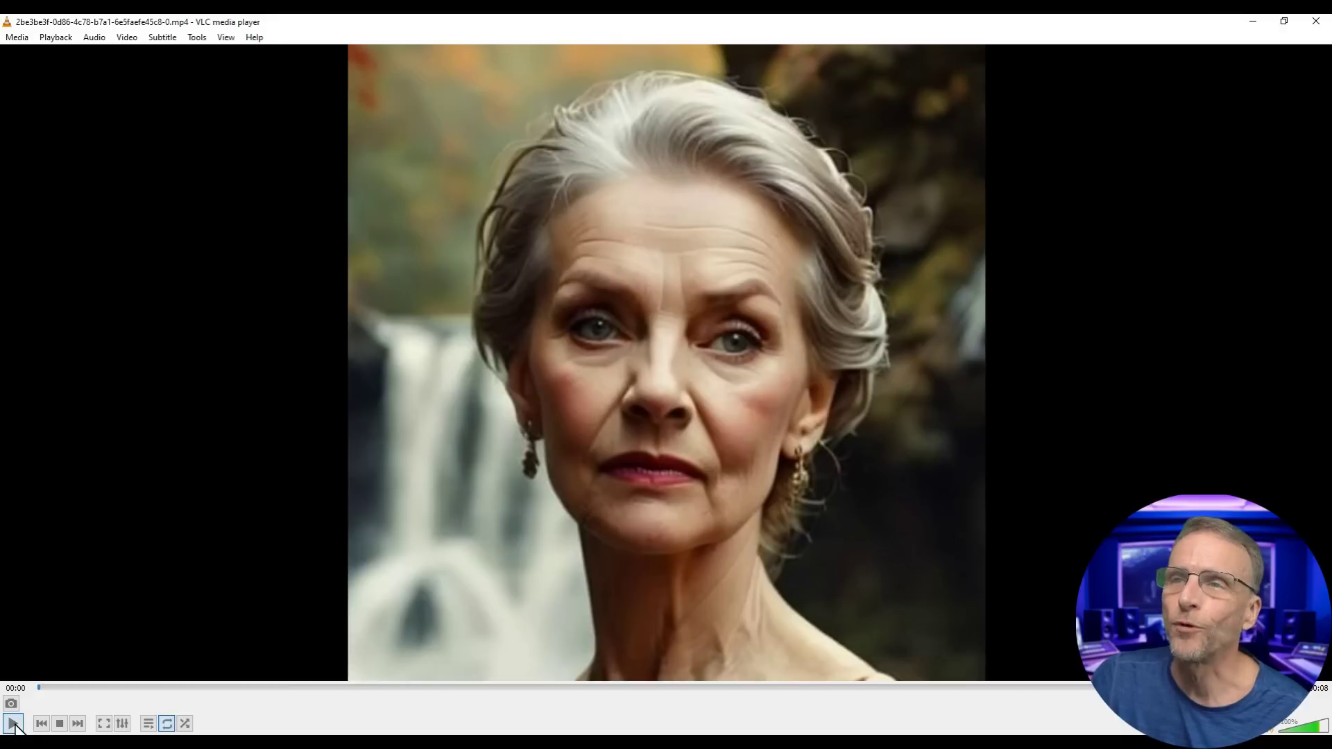
Step: Play the downloaded waterfall-portrait MP4 of the silver-haired woman from its start in VLC
{"action": "left_click", "coordinate": [13, 724]}
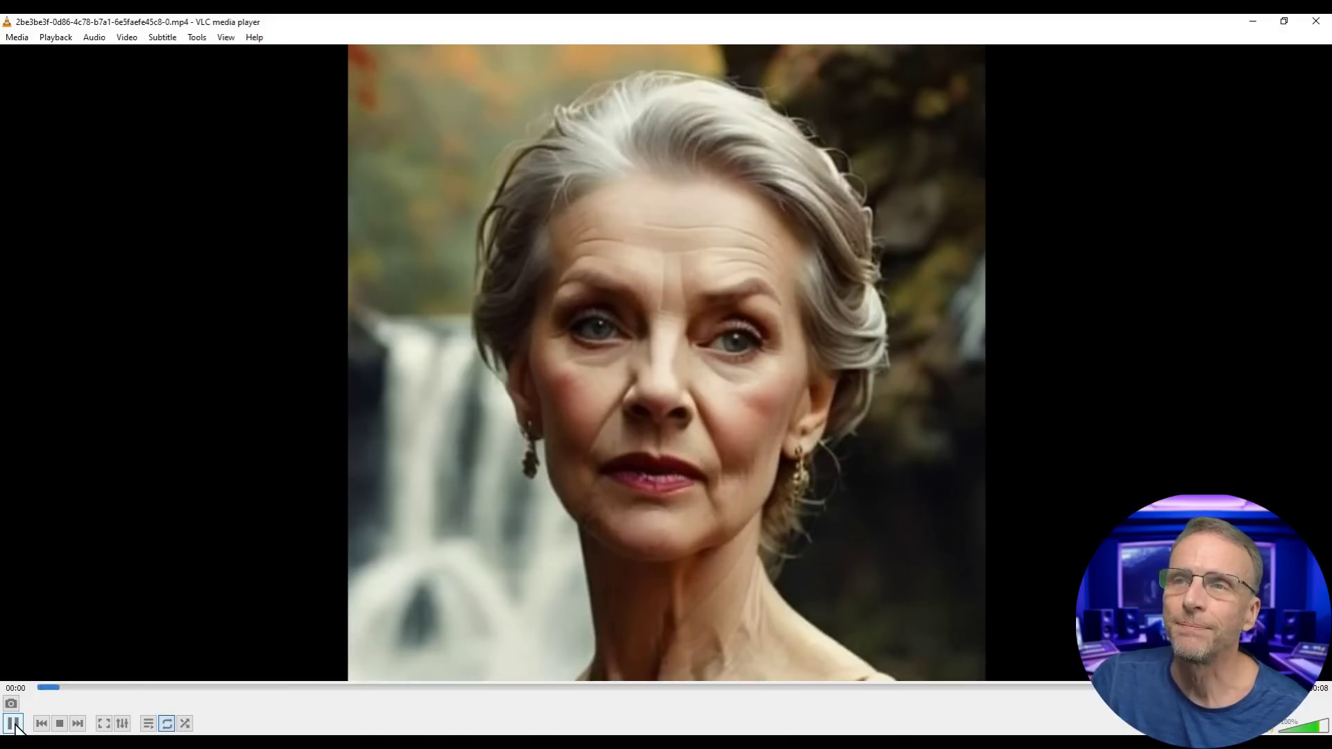